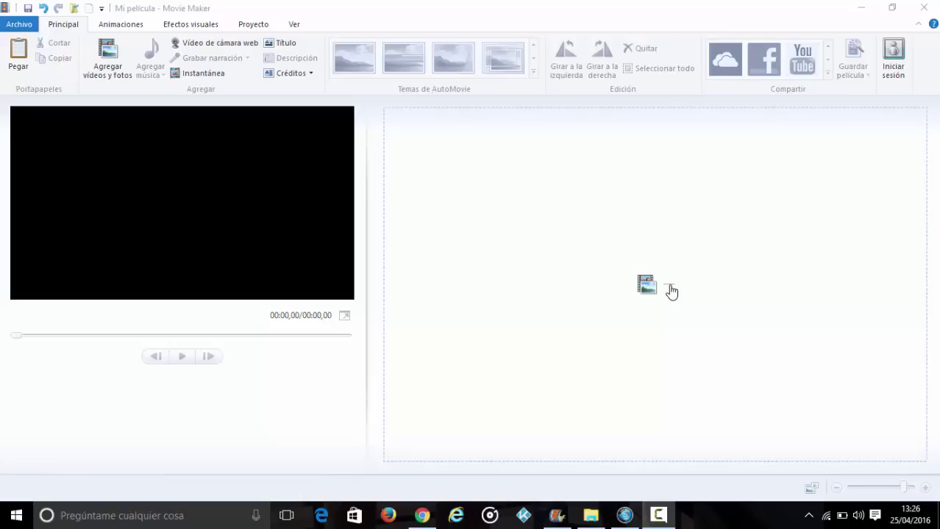
{"action": "left_click", "coordinate": [590, 516]}
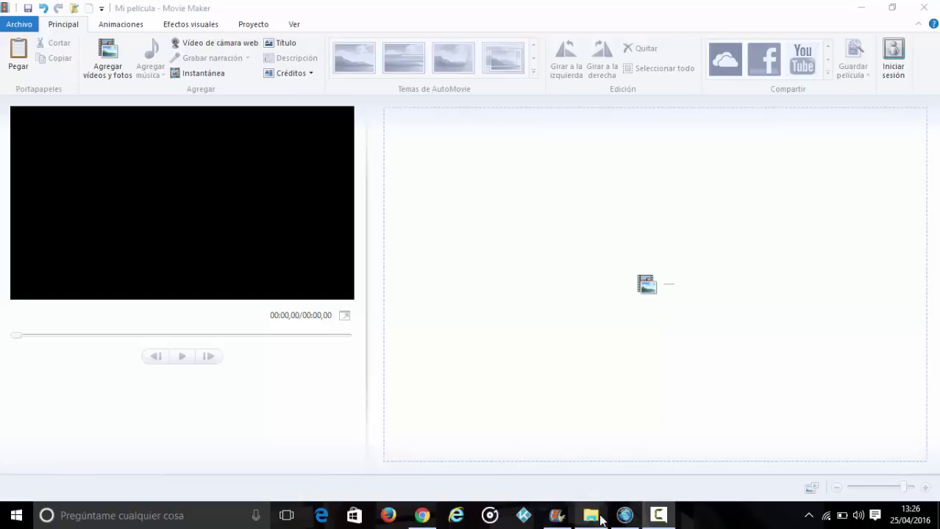
{"action": "left_click", "coordinate": [480, 183]}
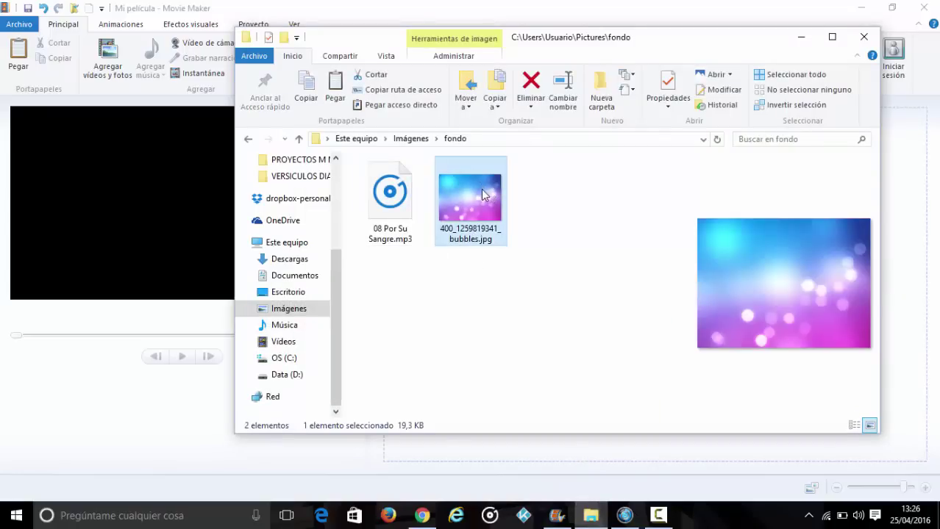
{"action": "left_click_drag", "start_coordinate": [484, 194], "coordinate": [552, 463]}
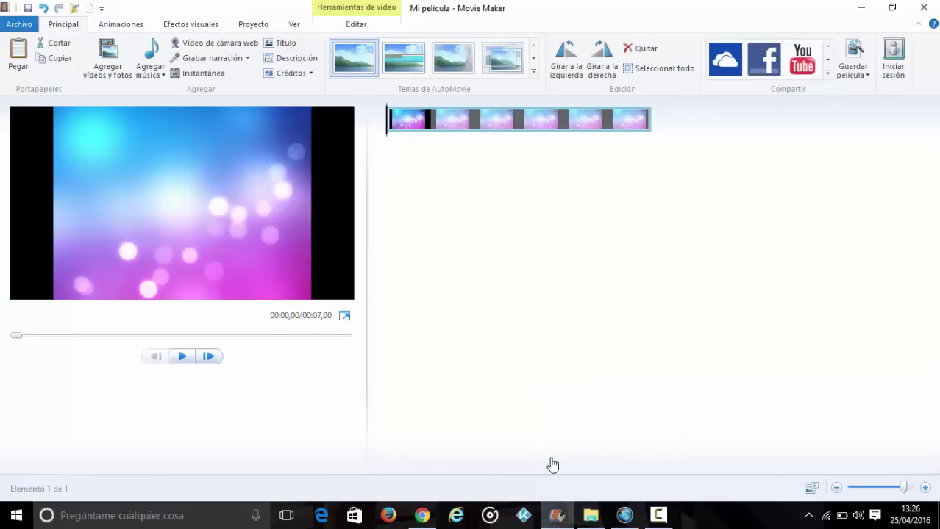
{"action": "left_click", "coordinate": [587, 122]}
{"action": "key", "text": "Delete"}
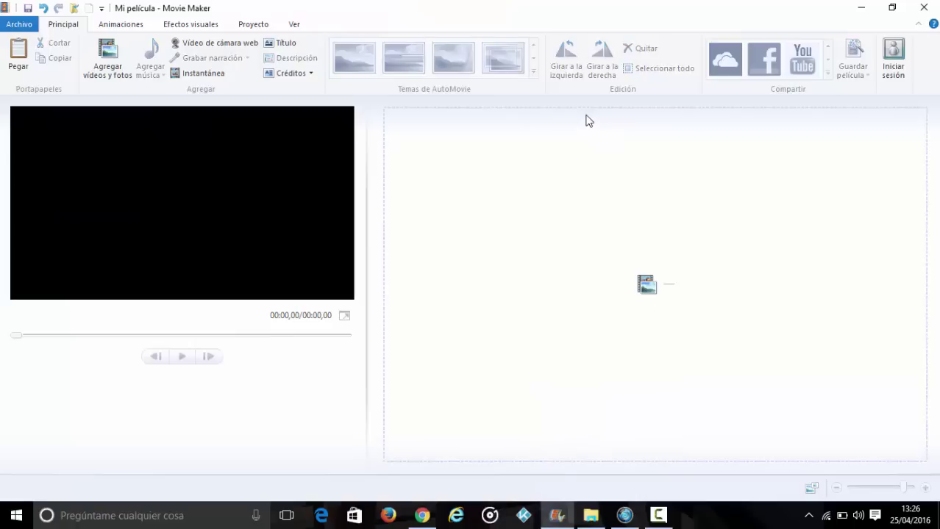
{"action": "left_click", "coordinate": [670, 286]}
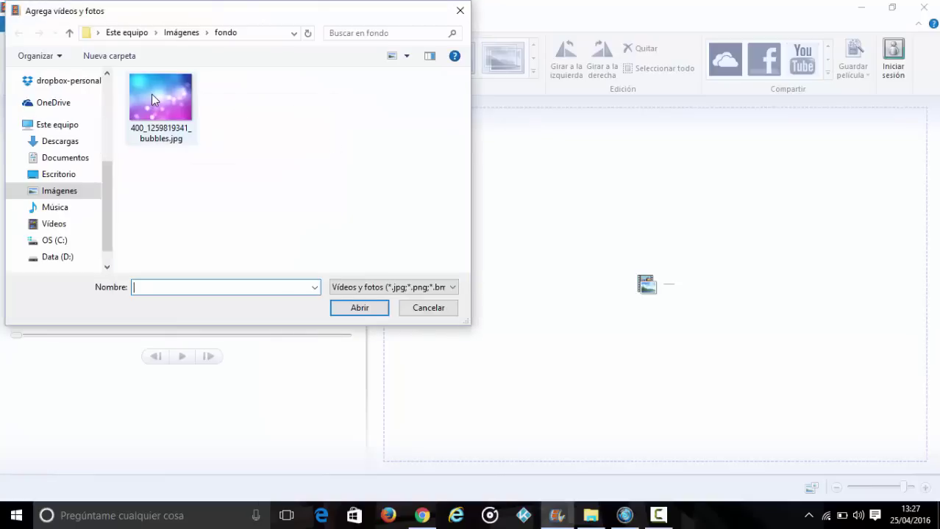
{"action": "left_click", "coordinate": [151, 94]}
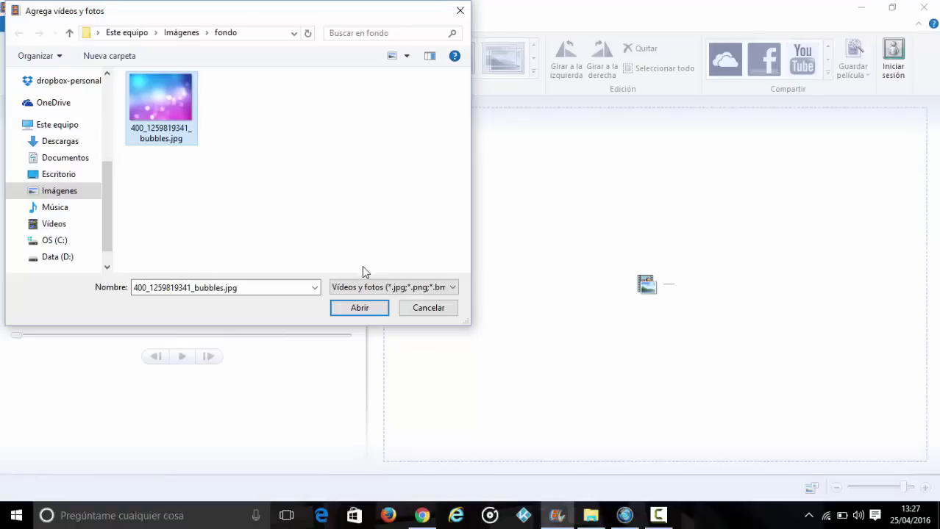
{"action": "left_click", "coordinate": [359, 309]}
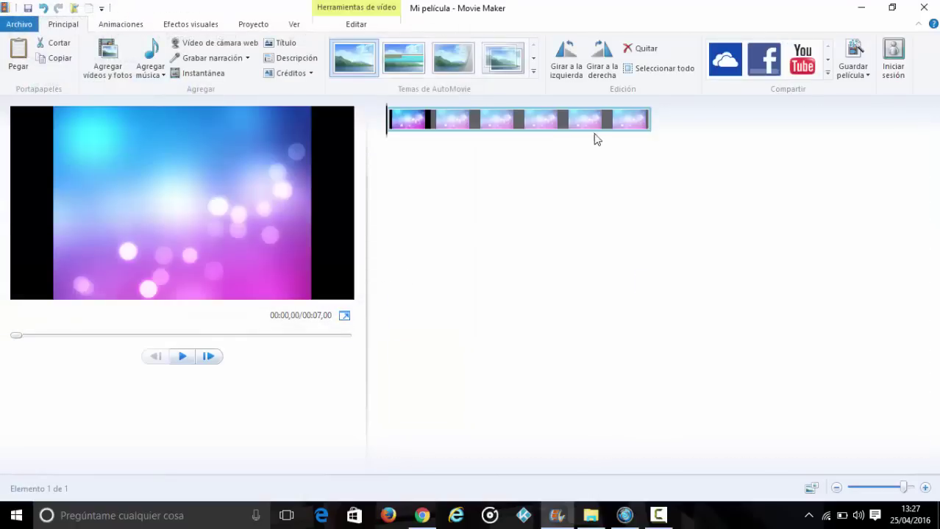
Step: Duplicate the bubbles image clip twice, making three consecutive copies on the storyboard
{"action": "left_click", "coordinate": [588, 122]}
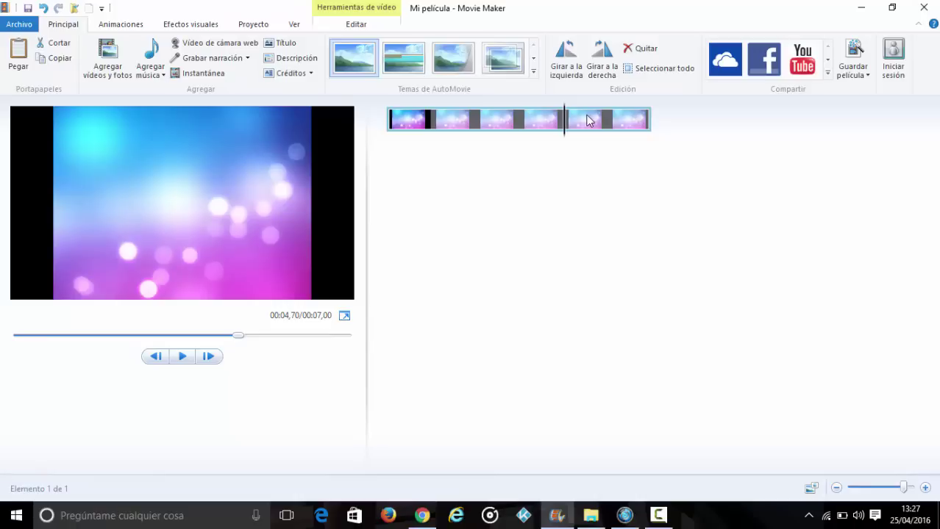
{"action": "key", "text": "ctrl+v"}
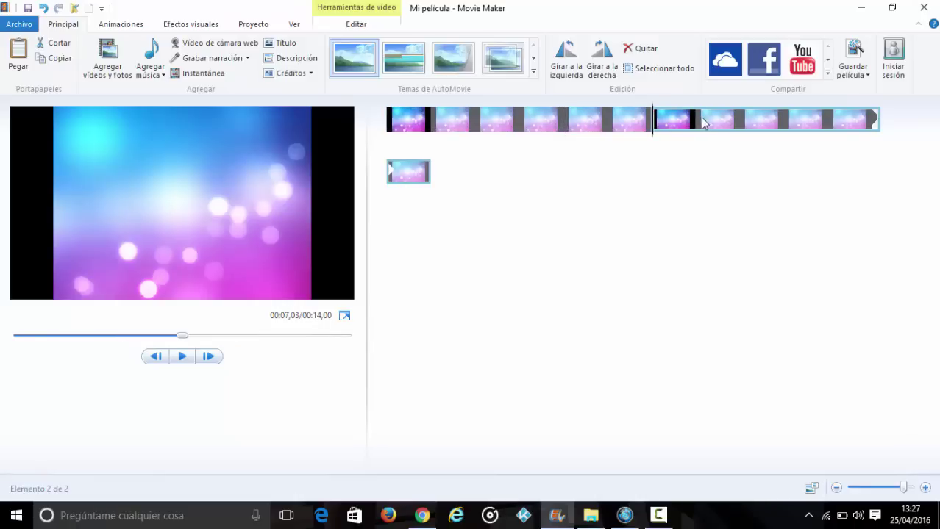
{"action": "key", "text": "ctrl+a"}
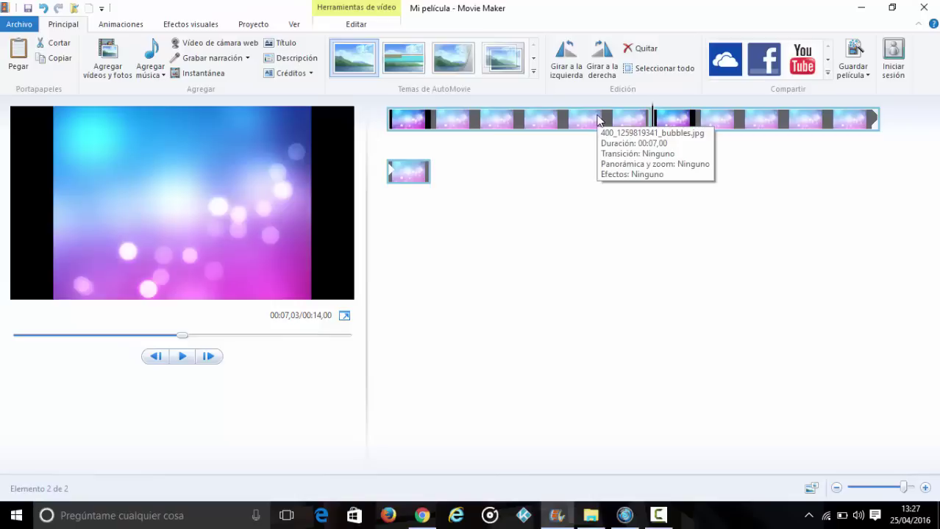
{"action": "left_click", "coordinate": [664, 123]}
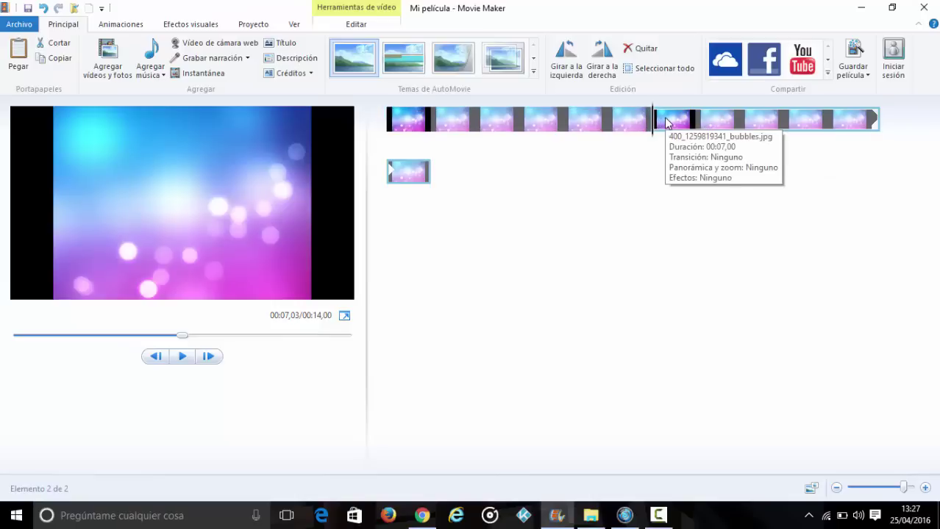
{"action": "right_click", "coordinate": [666, 123]}
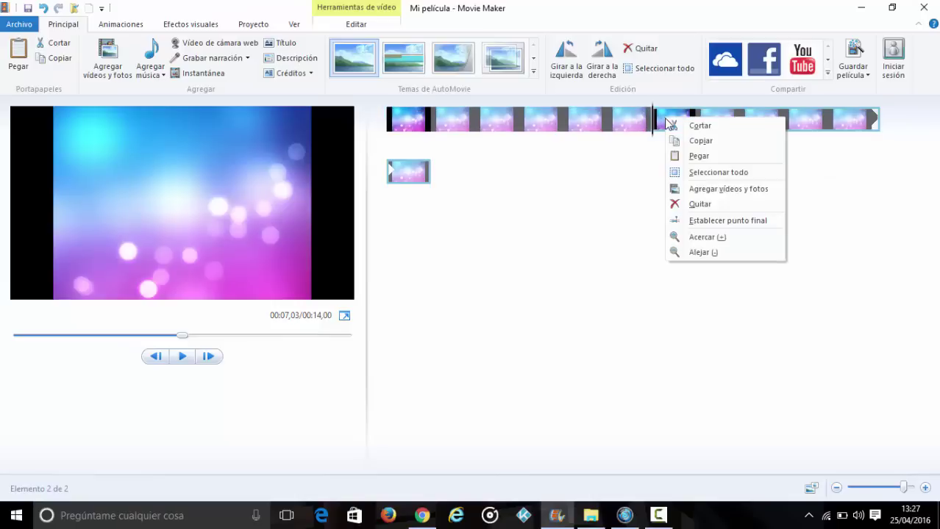
{"action": "left_click", "coordinate": [702, 143]}
{"action": "right_click", "coordinate": [700, 150]}
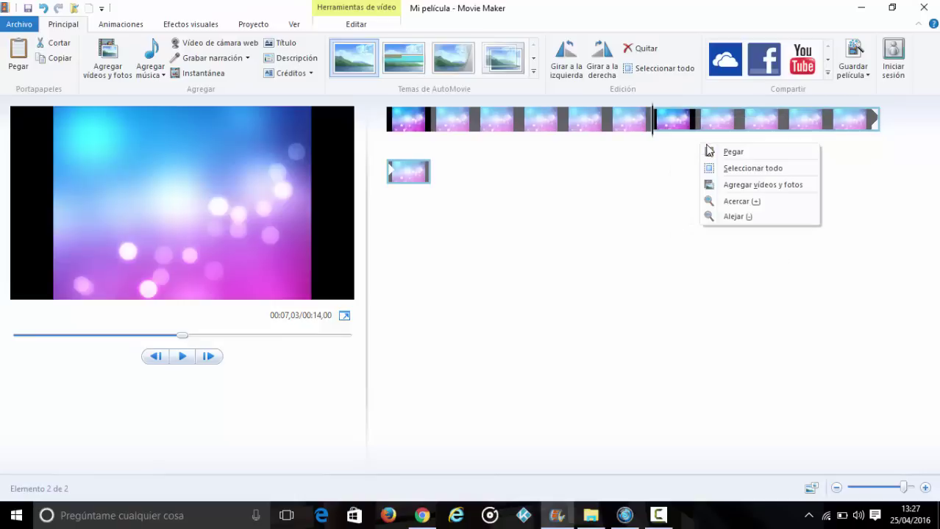
{"action": "left_click", "coordinate": [726, 152]}
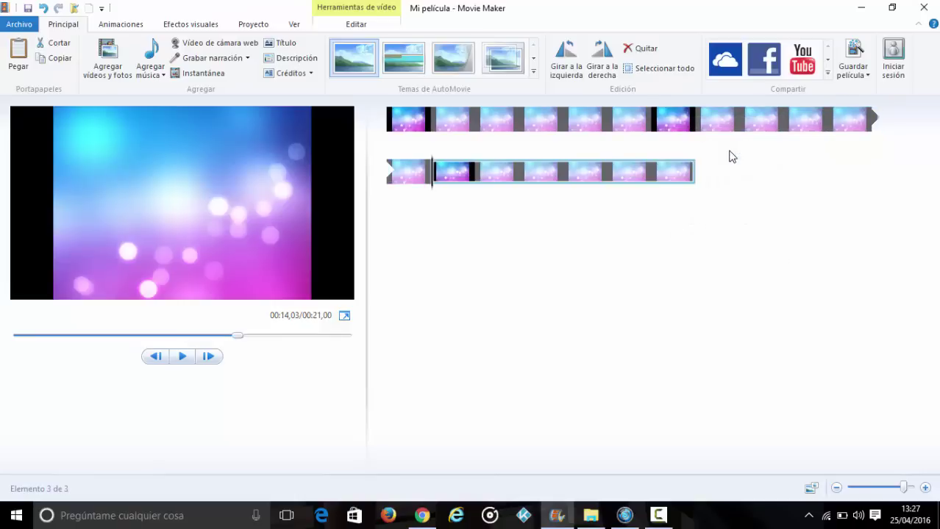
Step: Add the music file 08 Por Su Sangre.mp3 from the fondo folder in Imágenes, starting at the first clip
{"action": "left_click", "coordinate": [398, 121]}
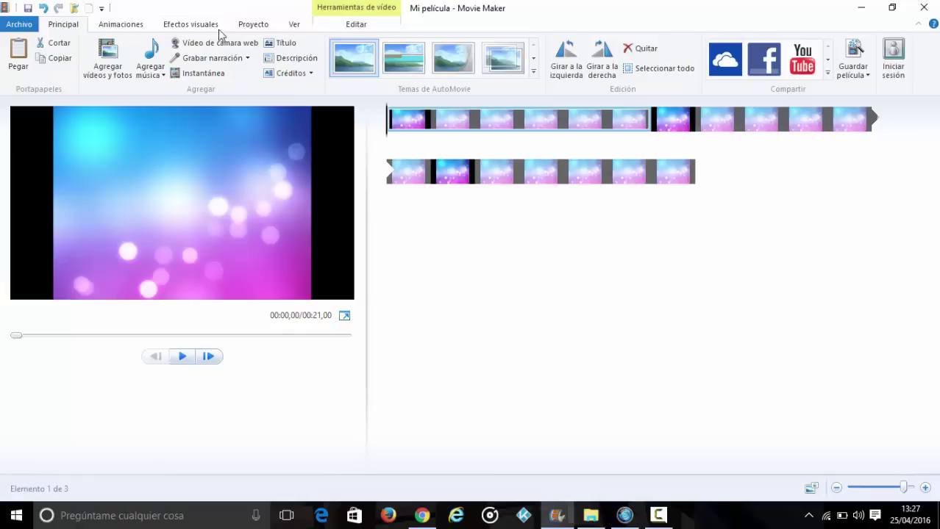
{"action": "left_click", "coordinate": [161, 75]}
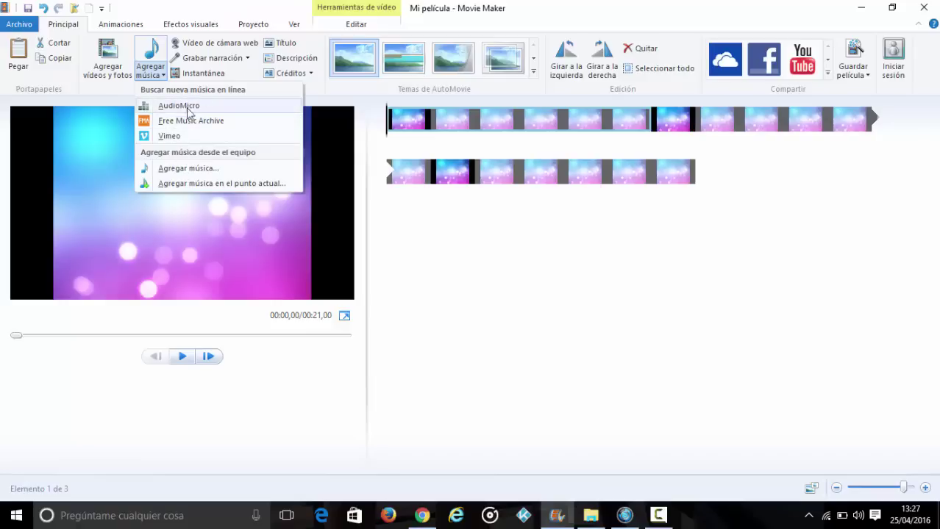
{"action": "left_click", "coordinate": [196, 168]}
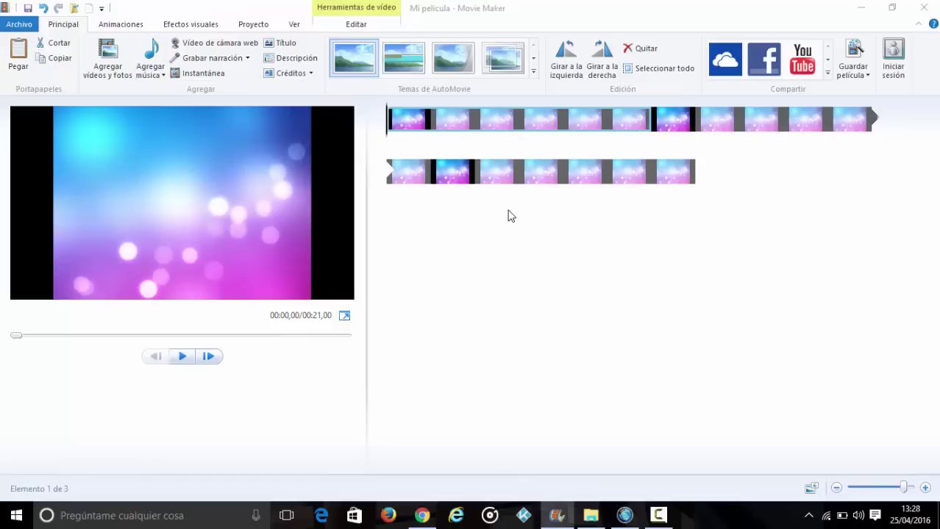
{"action": "left_click", "coordinate": [593, 519]}
{"action": "left_click", "coordinate": [397, 183]}
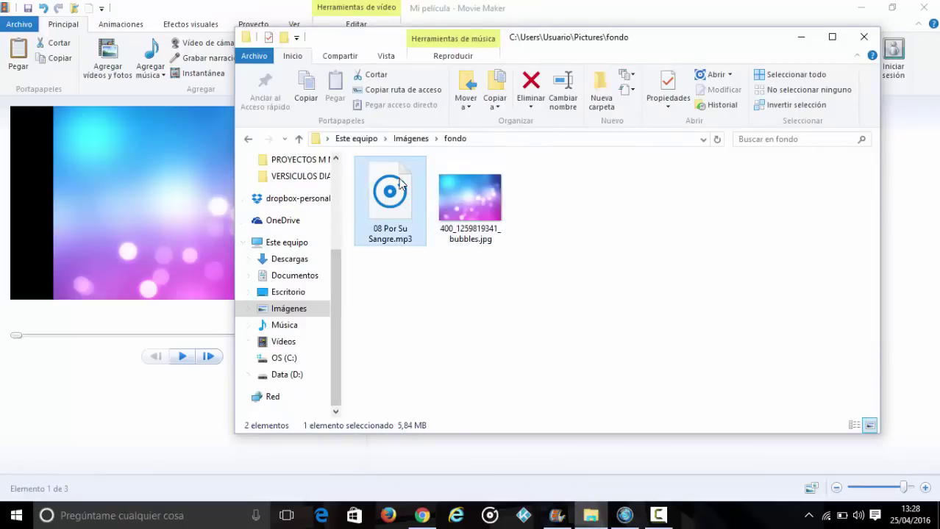
{"action": "left_click", "coordinate": [807, 39]}
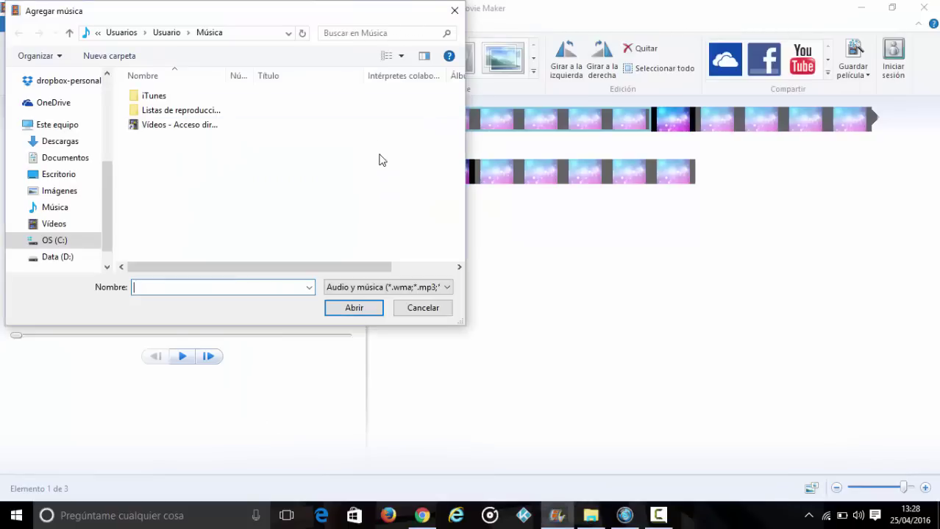
{"action": "left_click", "coordinate": [59, 192]}
{"action": "double_click", "coordinate": [341, 105]}
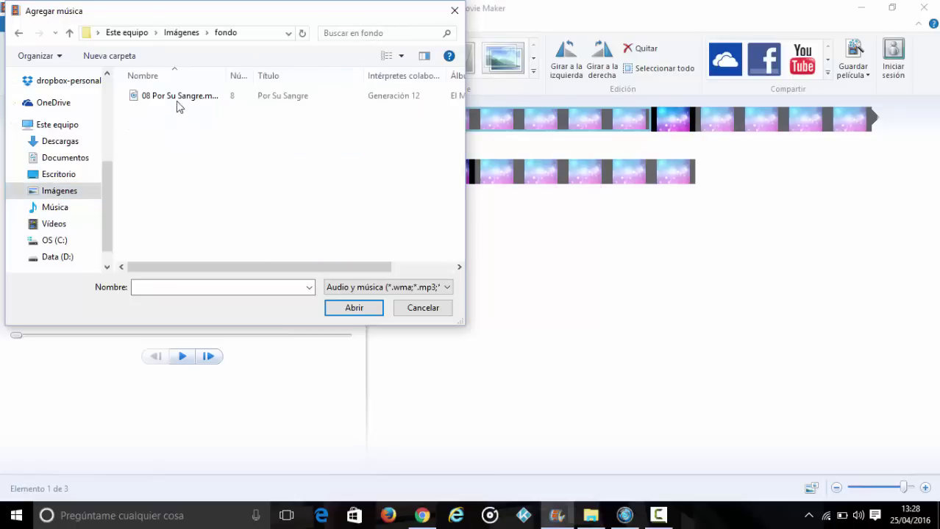
{"action": "left_click", "coordinate": [178, 101]}
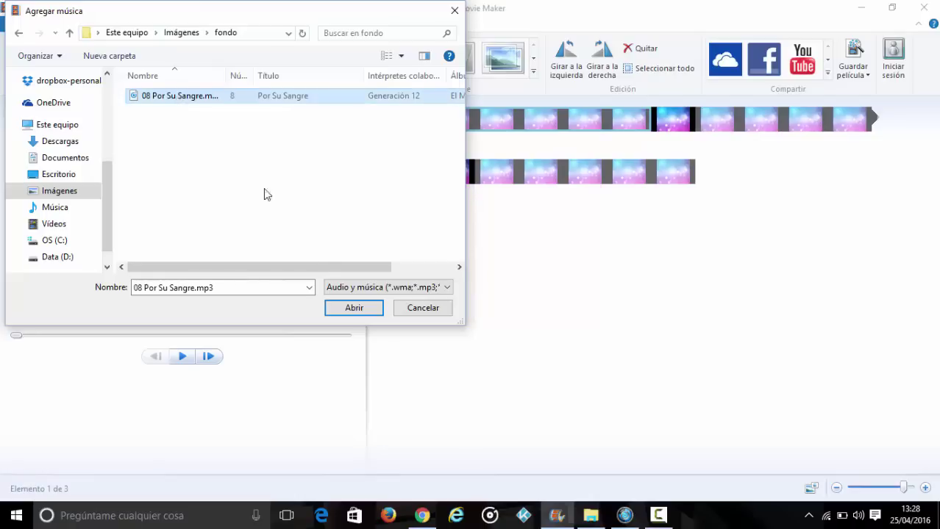
{"action": "left_click", "coordinate": [354, 308]}
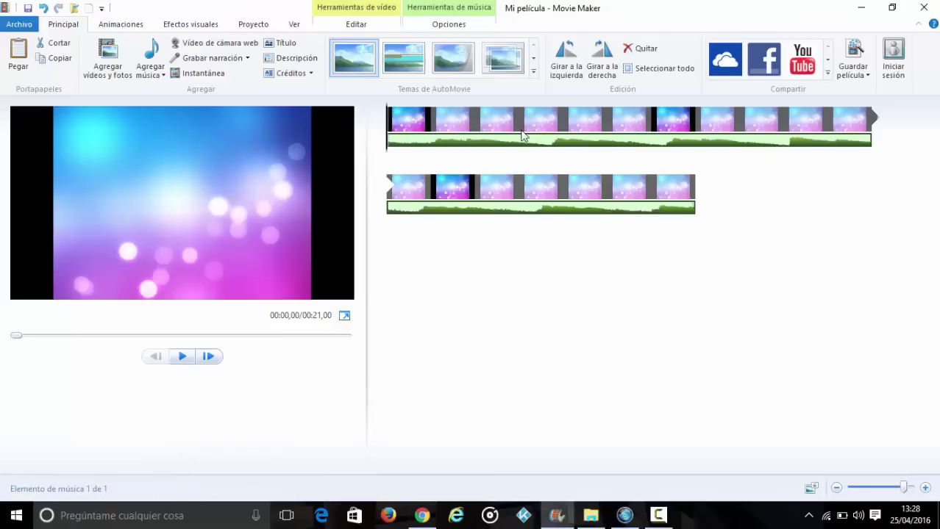
Step: Paste copies of the bubbles image after the last clip until 55 clips cover the full length of the song
{"action": "left_click", "coordinate": [668, 192]}
{"action": "left_click", "coordinate": [666, 192]}
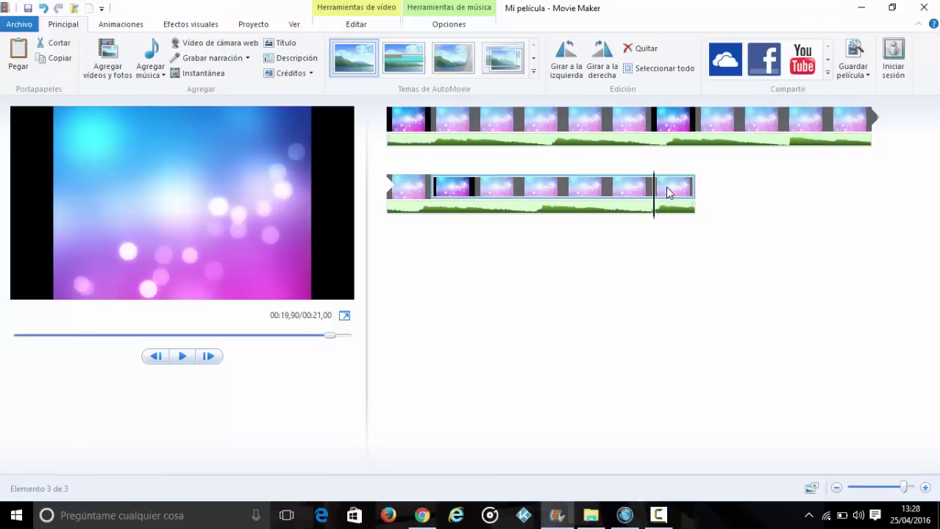
{"action": "left_click", "coordinate": [622, 187]}
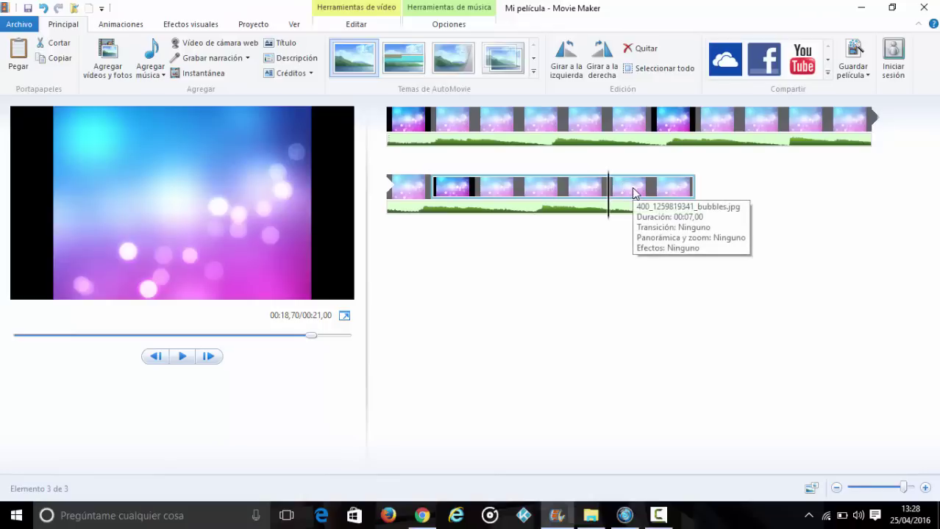
{"action": "double_click", "coordinate": [634, 193]}
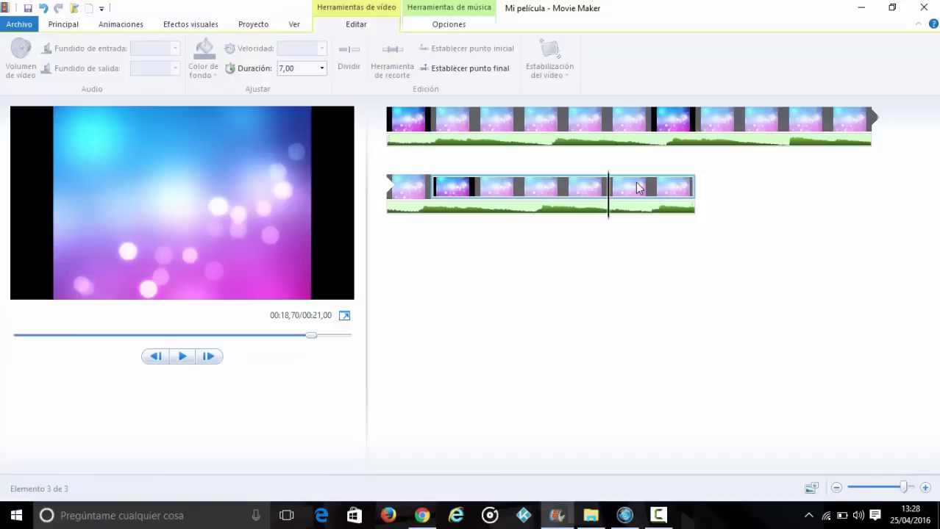
{"action": "key", "text": "ctrl+v"}
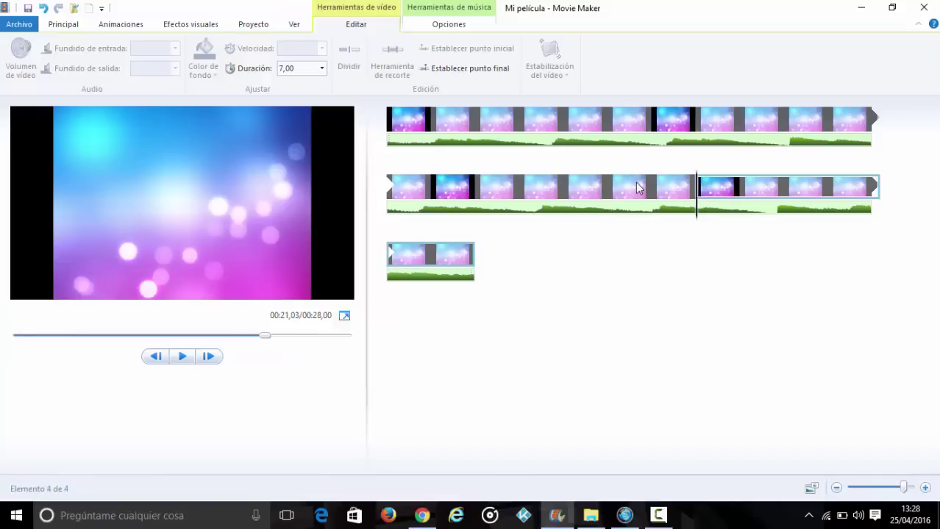
{"action": "key", "text": "ctrl+v"}
{"action": "key", "text": "ctrl+v"}
{"action": "key", "text": "ctrl+v"}
{"action": "key", "text": "ctrl+v"}
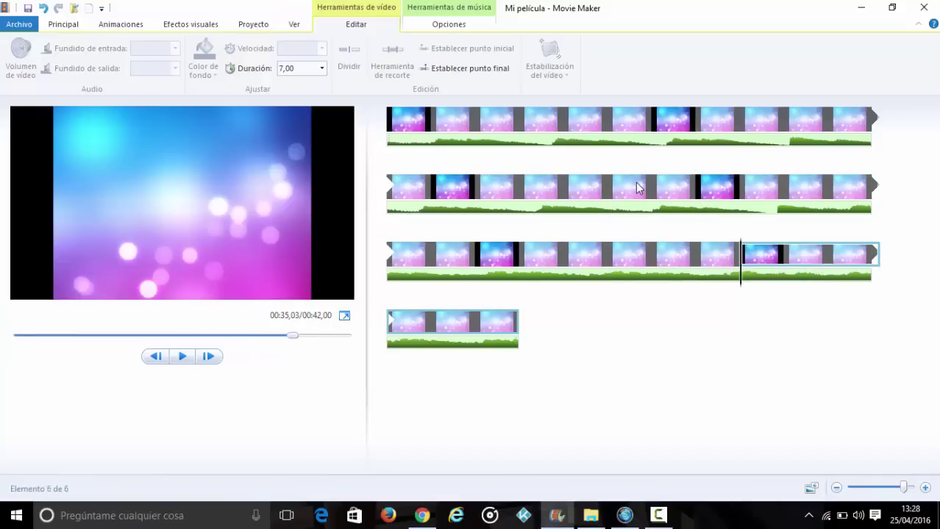
{"action": "key", "text": "ctrl+v"}
{"action": "key", "text": "ctrl+v"}
{"action": "key", "text": "ctrl+v"}
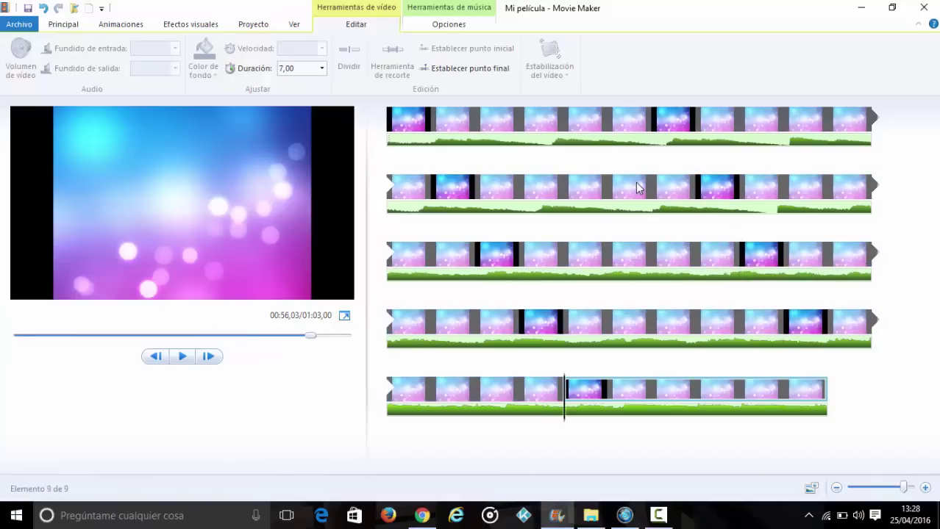
{"action": "key", "text": "ctrl+v"}
{"action": "key", "text": "ctrl+v"}
{"action": "key", "text": "ctrl+v"}
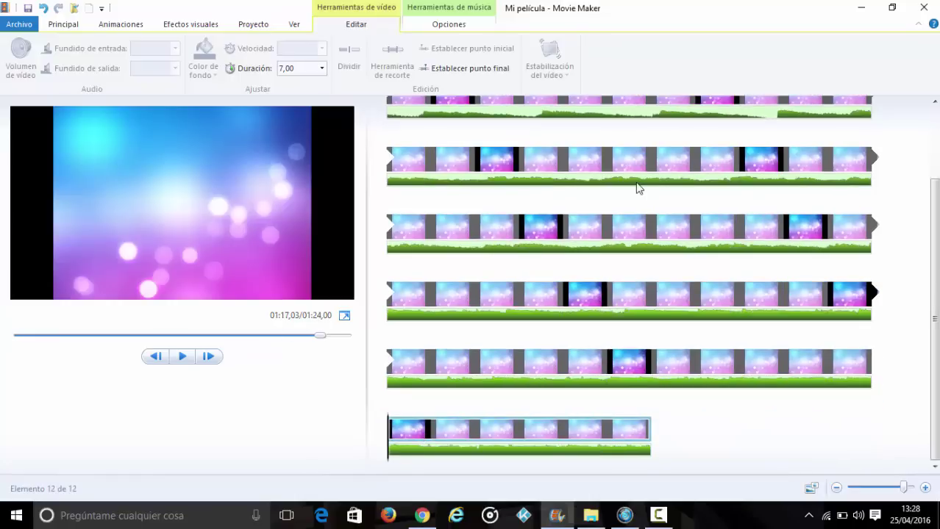
{"action": "key", "text": "ctrl+v"}
{"action": "key", "text": "ctrl+v"}
{"action": "key", "text": "ctrl+v"}
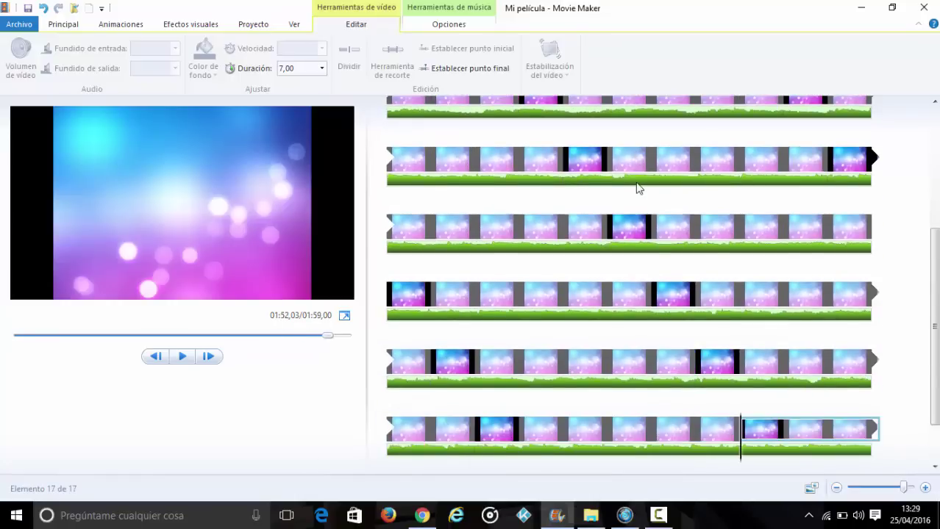
{"action": "key", "text": "ctrl+v"}
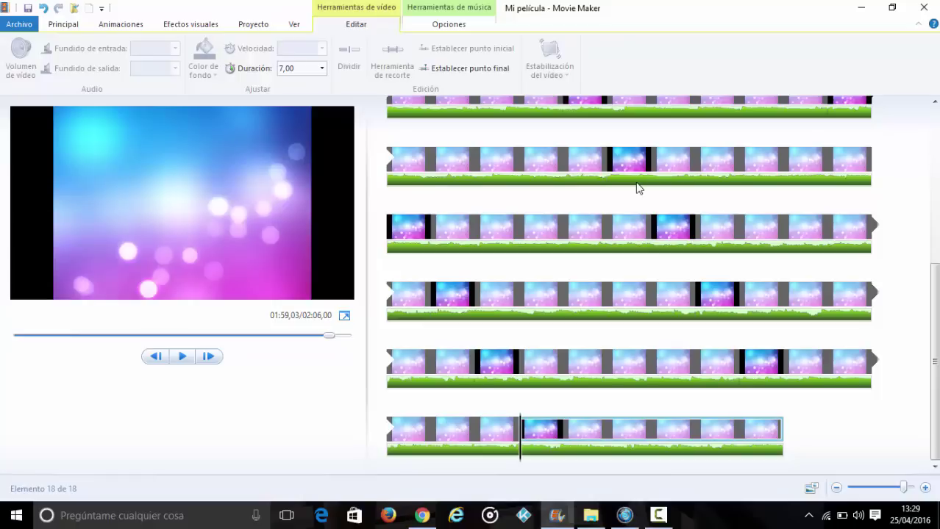
{"action": "key", "text": "ctrl+v"}
{"action": "key", "text": "ctrl+v"}
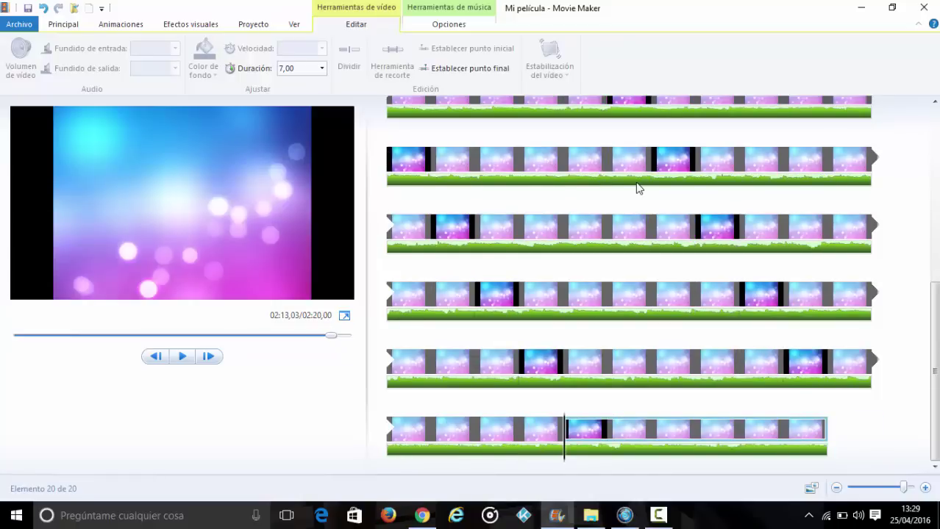
{"action": "key", "text": "ctrl+v"}
{"action": "key", "text": "ctrl+v"}
{"action": "key", "text": "ctrl+v"}
{"action": "key", "text": "ctrl+v"}
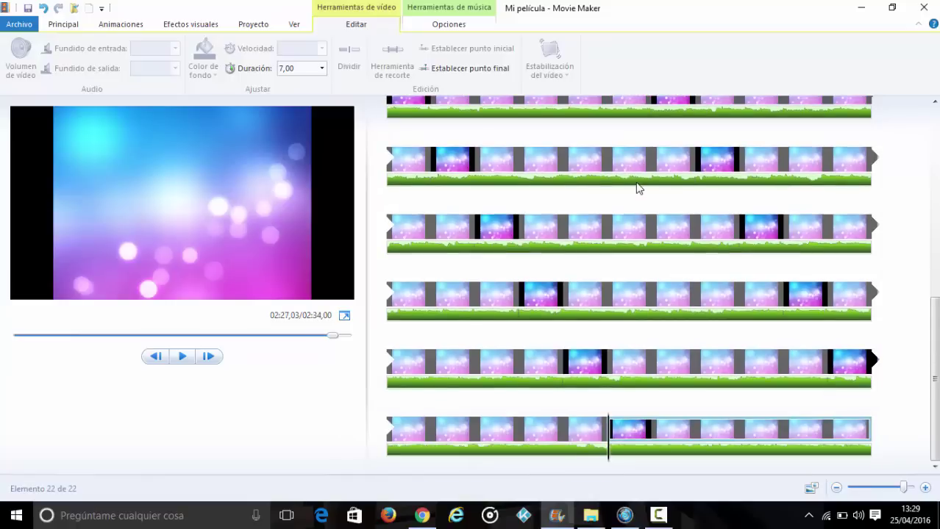
{"action": "key", "text": "ctrl+v"}
{"action": "key", "text": "ctrl+v"}
{"action": "key", "text": "ctrl+v"}
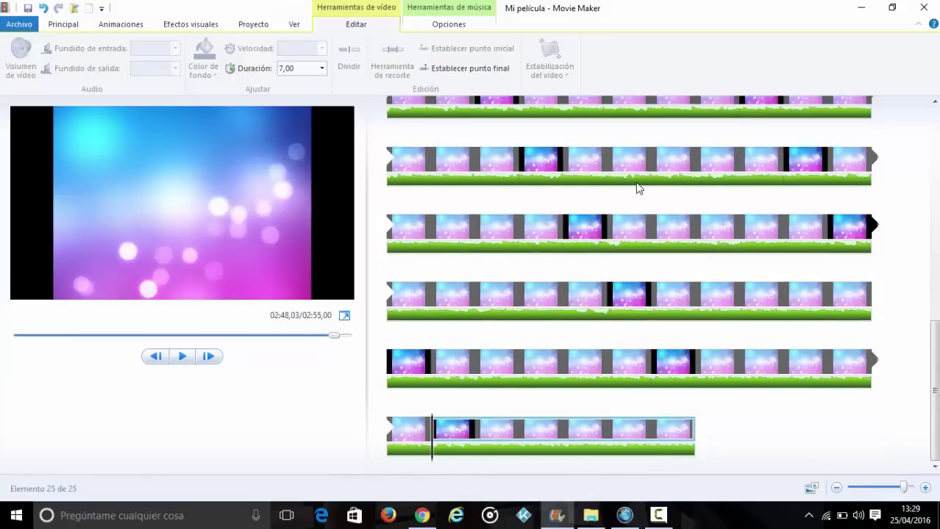
{"action": "key", "text": "ctrl+v"}
{"action": "key", "text": "ctrl+v"}
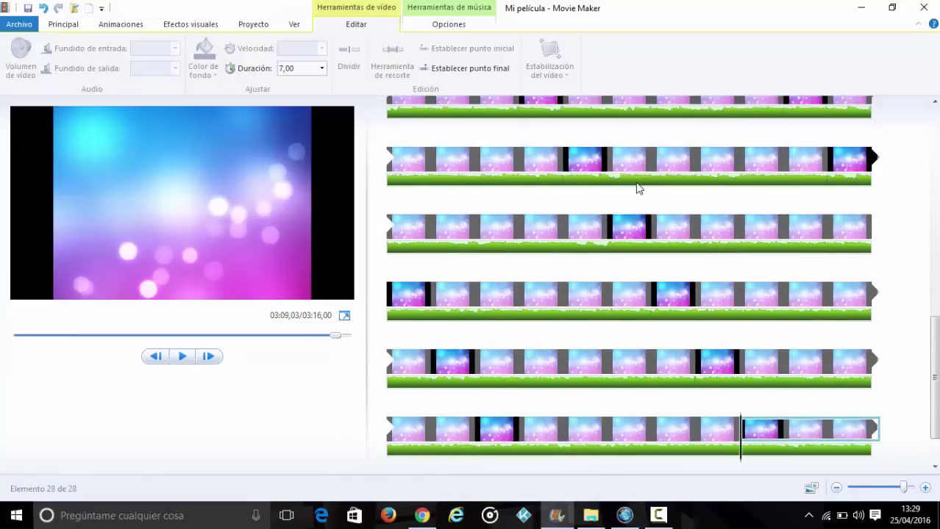
{"action": "key", "text": "ctrl+v"}
{"action": "key", "text": "ctrl+v"}
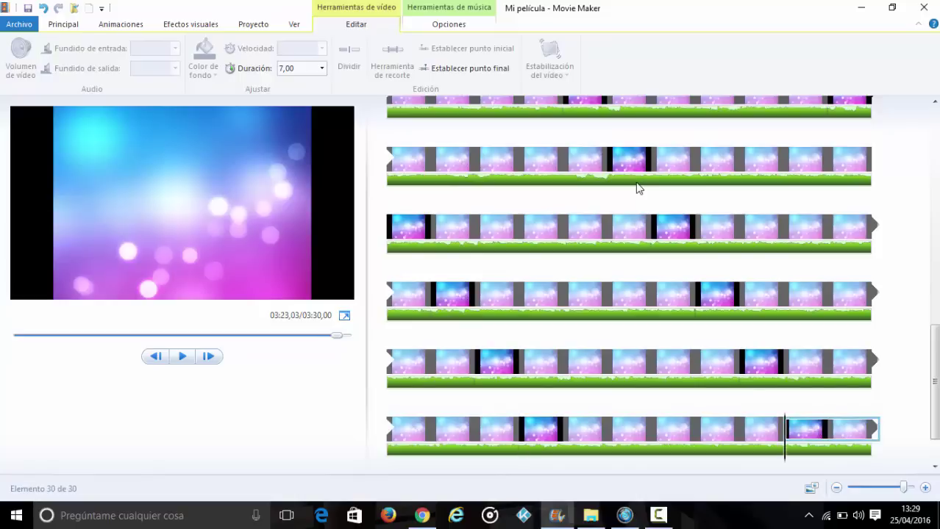
{"action": "key", "text": "ctrl+v"}
{"action": "key", "text": "ctrl+v"}
{"action": "key", "text": "ctrl+v"}
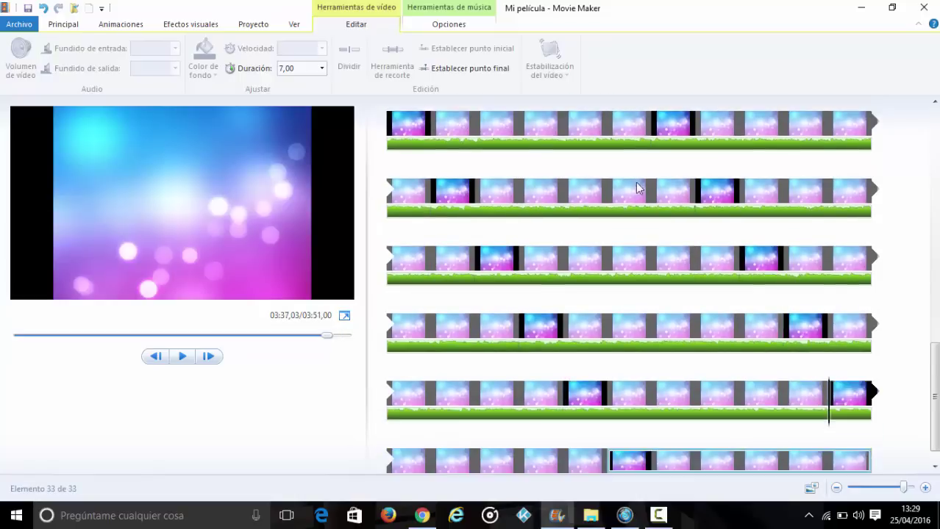
{"action": "key", "text": "ctrl+v"}
{"action": "key", "text": "ctrl+v"}
{"action": "key", "text": "ctrl+v"}
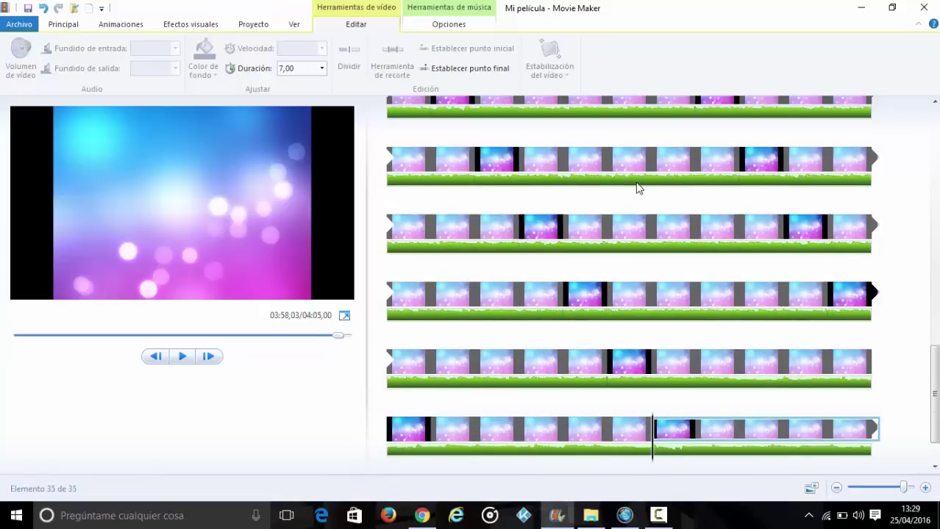
{"action": "key", "text": "ctrl+v"}
{"action": "key", "text": "ctrl+v"}
{"action": "key", "text": "ctrl+v"}
{"action": "key", "text": "ctrl+v"}
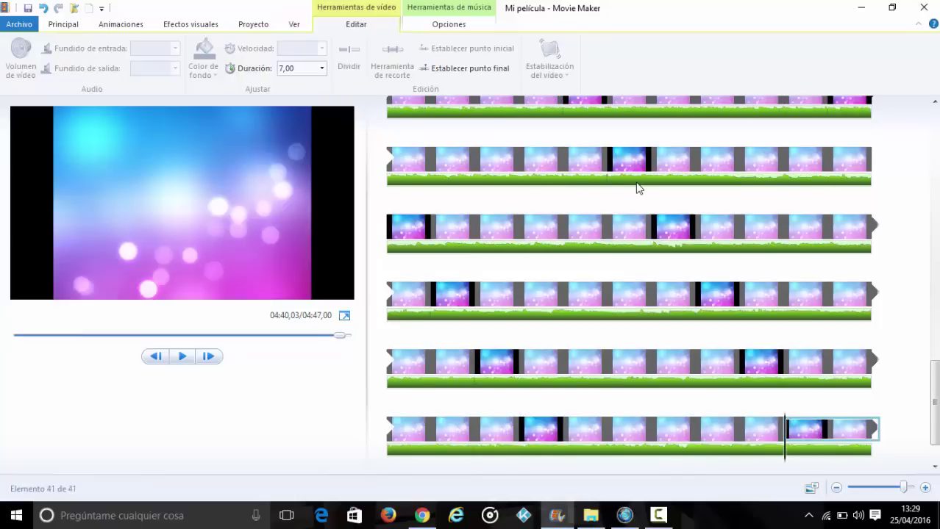
{"action": "key", "text": "ctrl+v"}
{"action": "key", "text": "ctrl+v"}
{"action": "key", "text": "ctrl+v"}
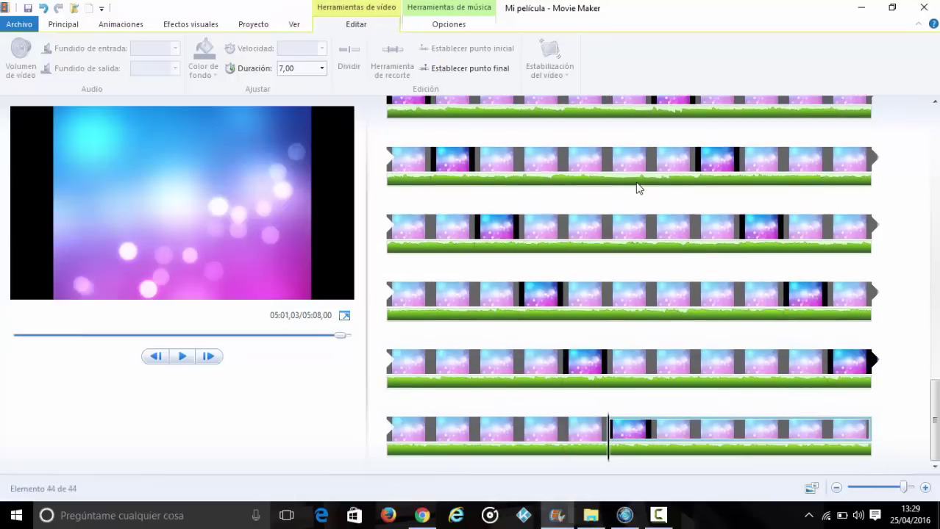
{"action": "key", "text": "ctrl+v"}
{"action": "key", "text": "ctrl+v"}
{"action": "key", "text": "ctrl+v"}
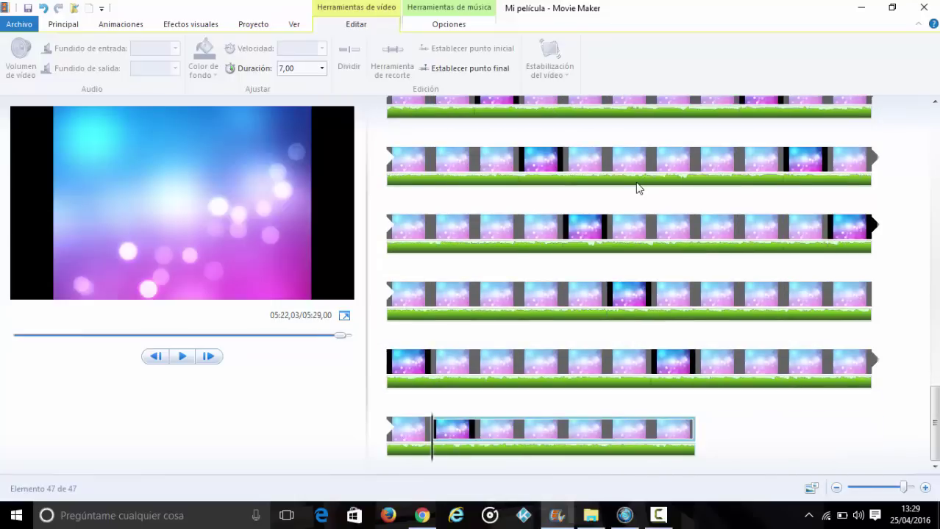
{"action": "key", "text": "ctrl+v"}
{"action": "key", "text": "ctrl+v"}
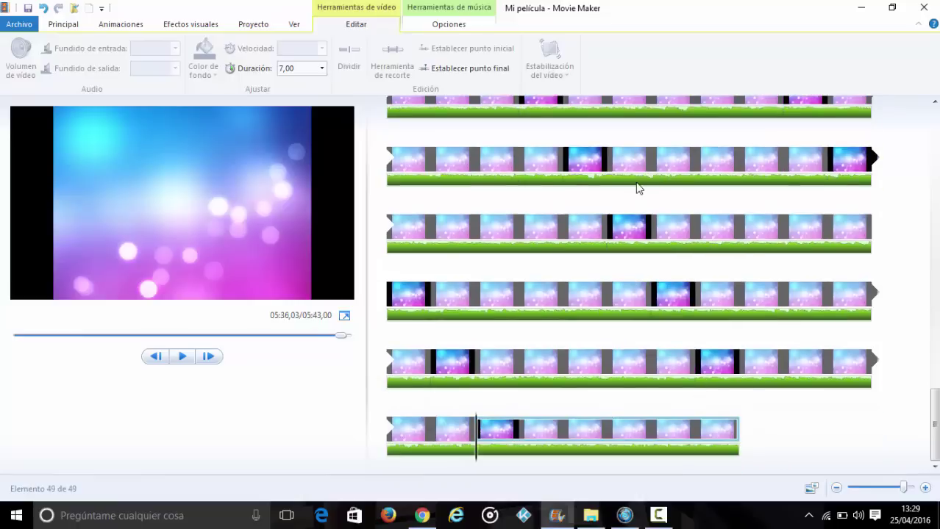
{"action": "key", "text": "ctrl+v"}
{"action": "key", "text": "ctrl+v"}
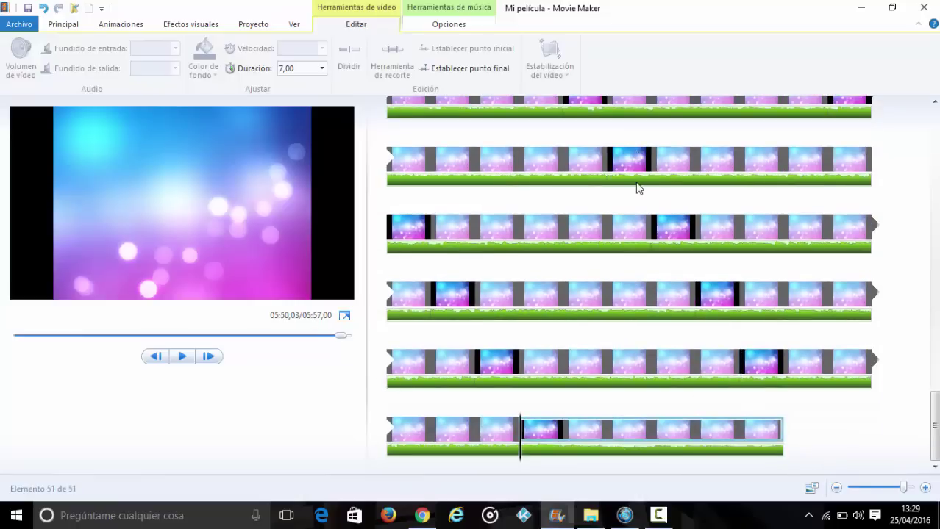
{"action": "key", "text": "ctrl+v"}
{"action": "key", "text": "ctrl+v"}
{"action": "key", "text": "ctrl+v"}
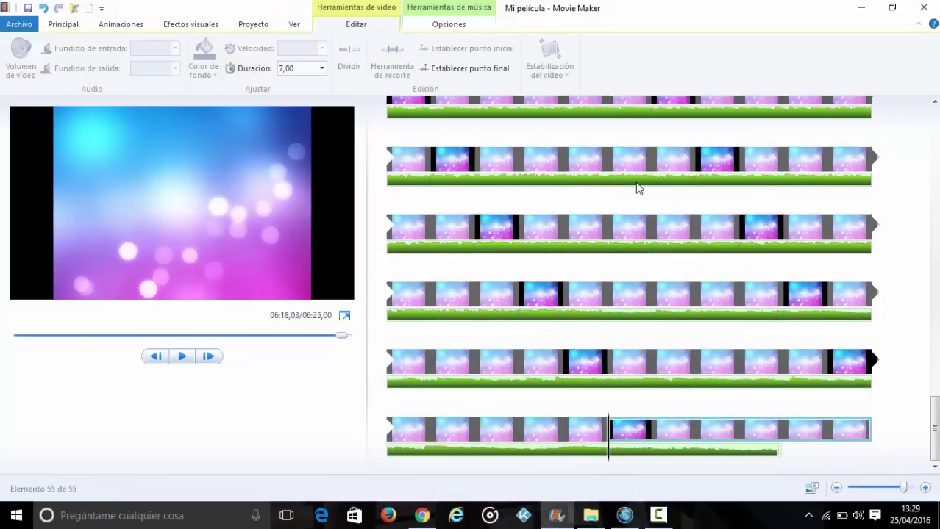
Step: Try trimming the final bubbles clip to end at 06:22,70, just past the end of the music, and undo the trim
{"action": "left_click", "coordinate": [806, 429]}
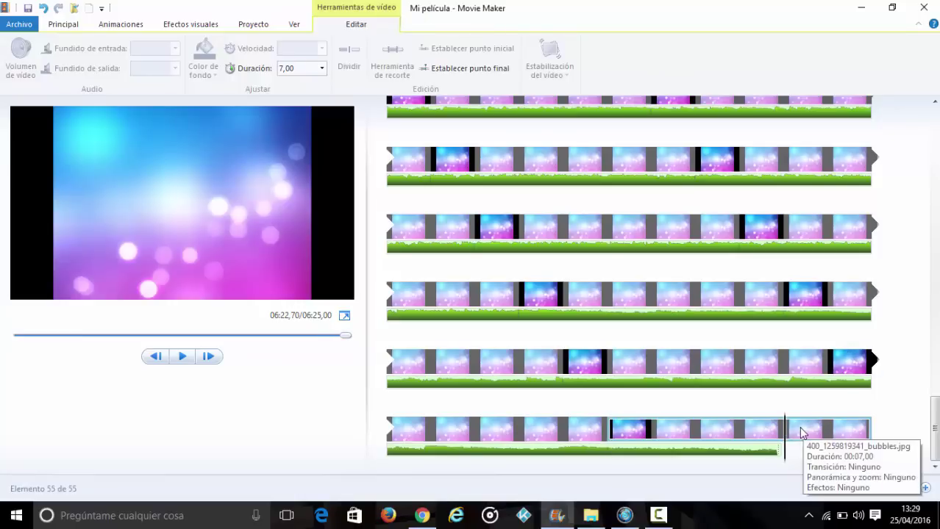
{"action": "left_click", "coordinate": [465, 69]}
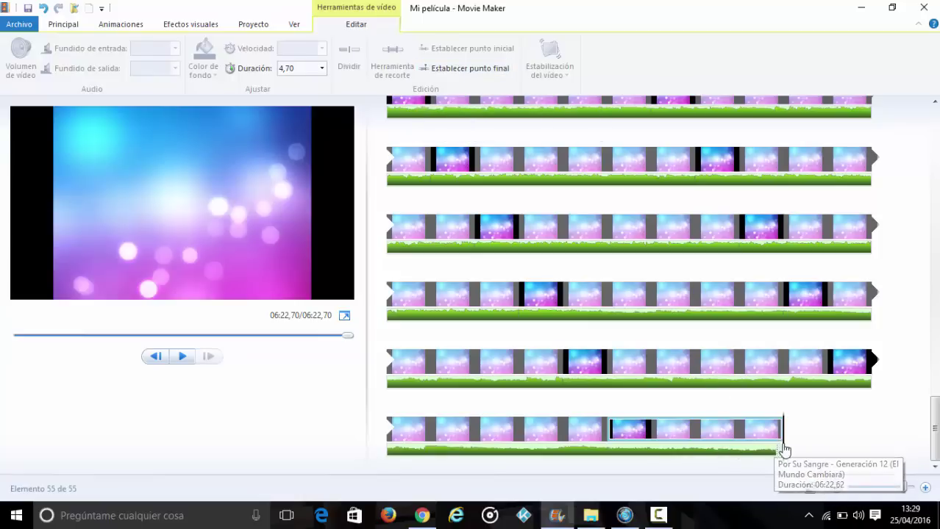
{"action": "left_click_drag", "start_coordinate": [934, 429], "coordinate": [908, 119]}
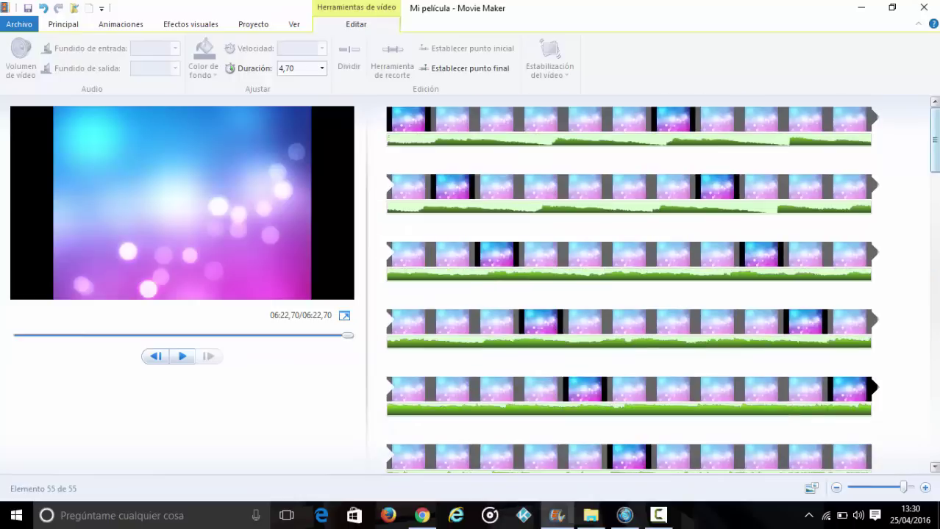
{"action": "left_click", "coordinate": [411, 119]}
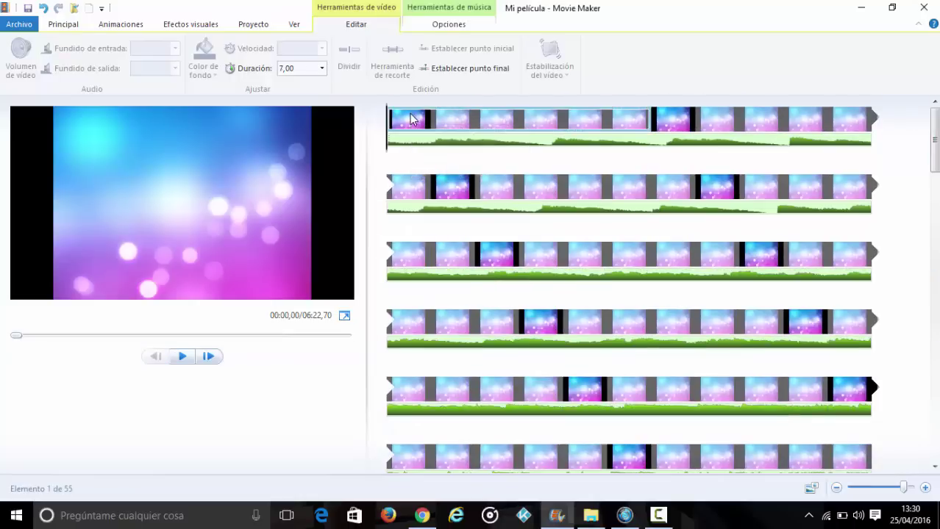
{"action": "key", "text": "End"}
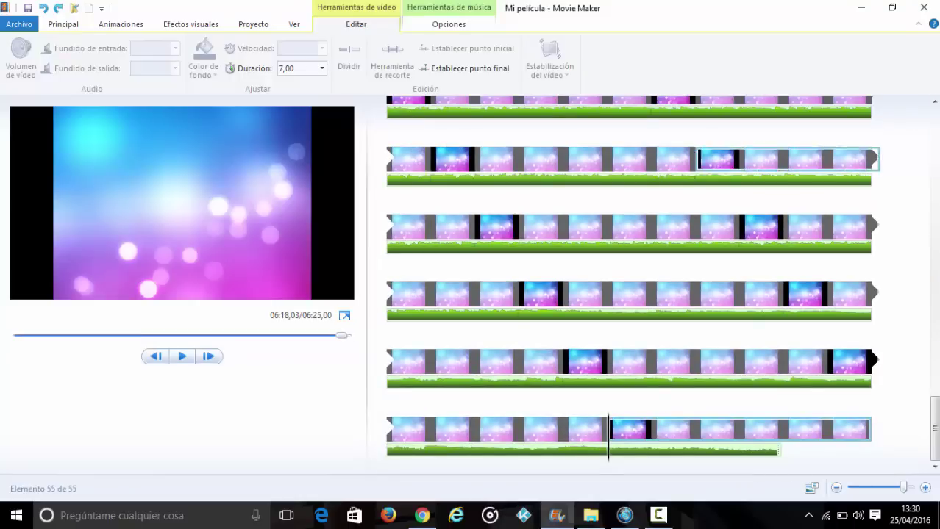
Step: Add a caption to the first clip reading "POR SU SANGRE", a blank line and "AUTOR", and move it to the upper part of the frame
{"action": "left_click_drag", "start_coordinate": [934, 428], "coordinate": [933, 147]}
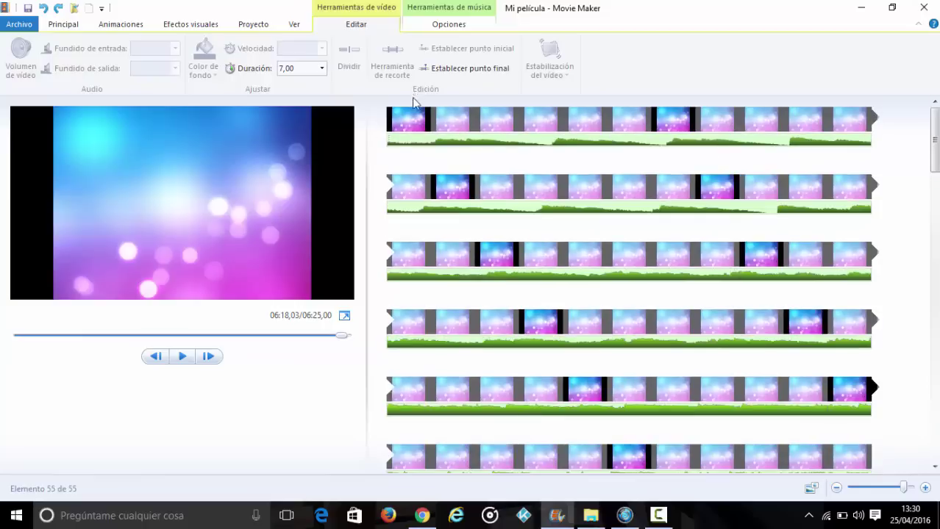
{"action": "key", "text": "Home"}
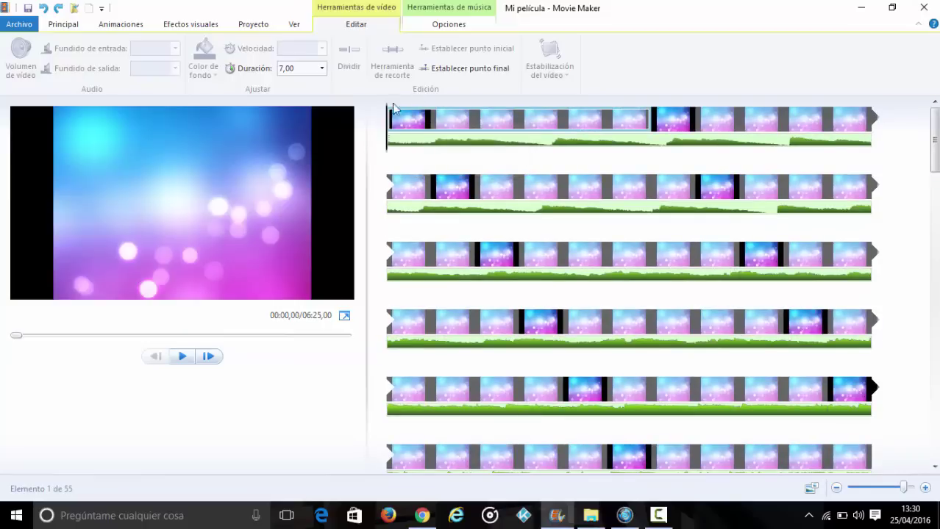
{"action": "left_click", "coordinate": [57, 25]}
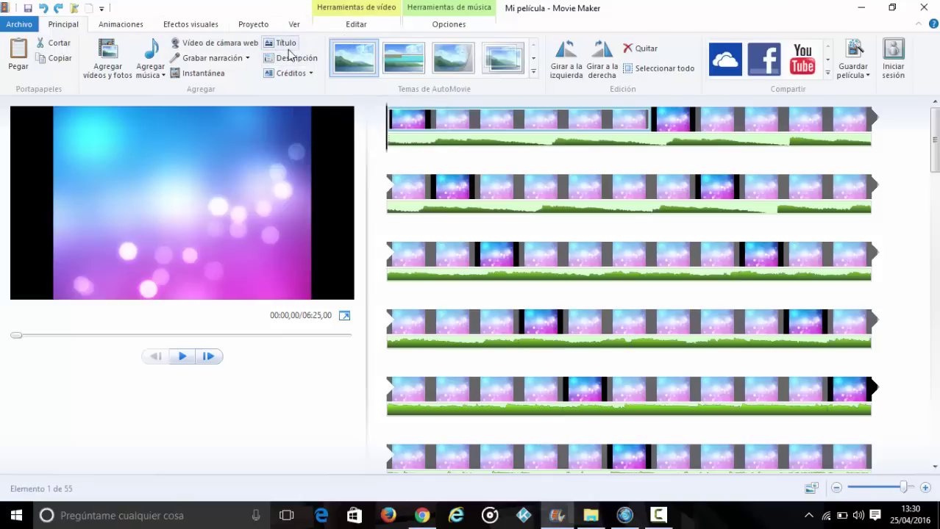
{"action": "left_click", "coordinate": [294, 59]}
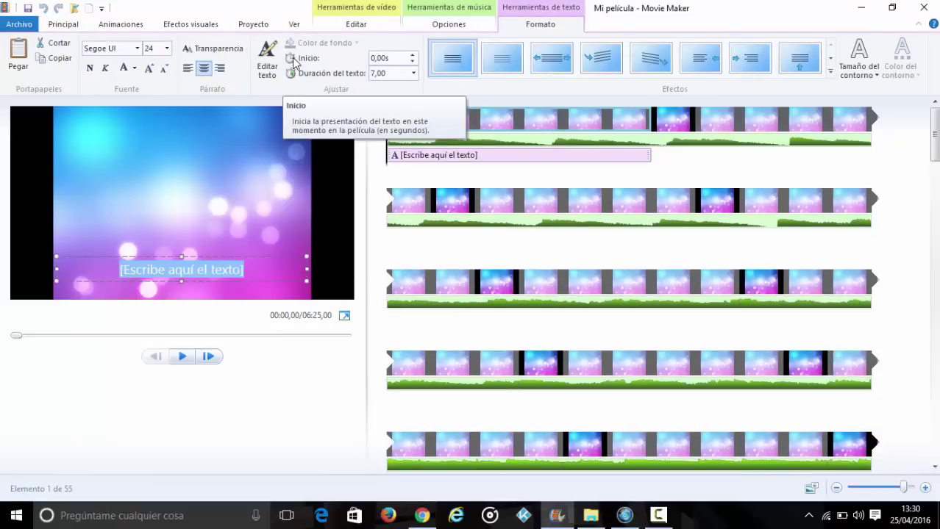
{"action": "type", "text": "POR S"}
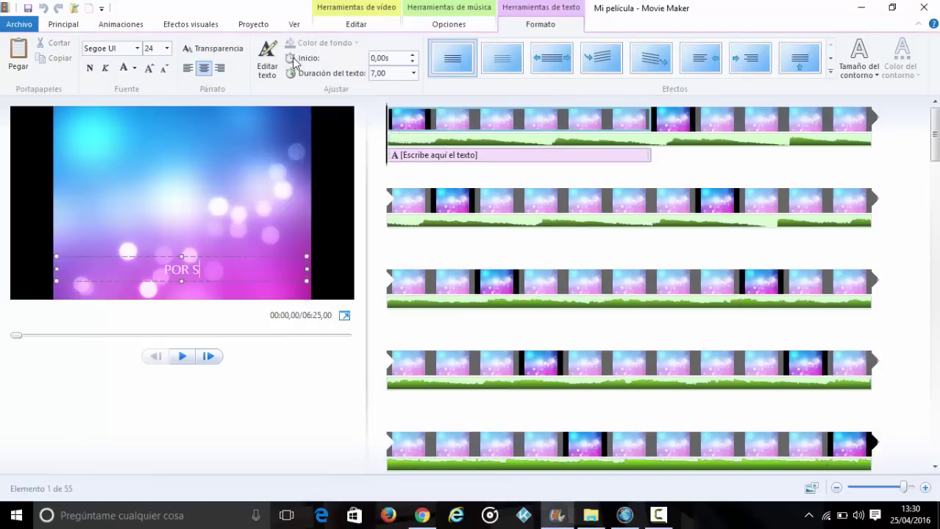
{"action": "type", "text": "U SANGRE"}
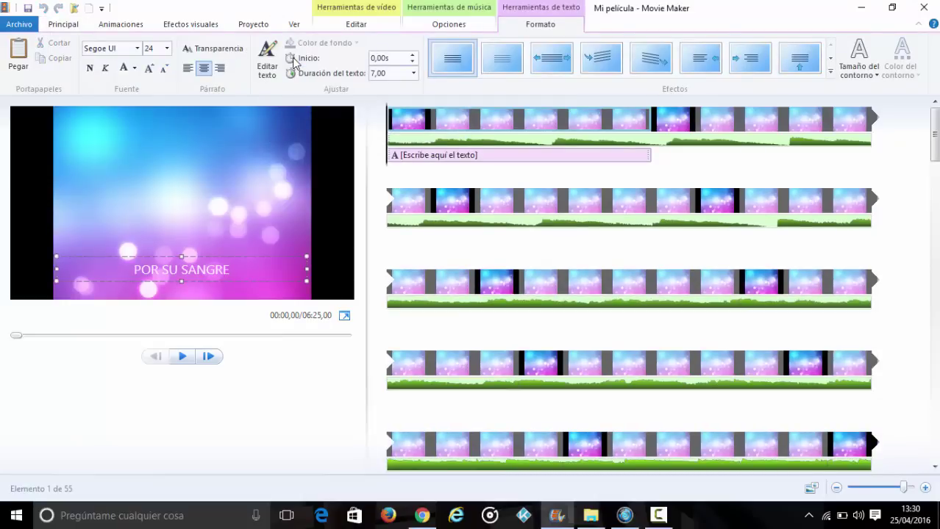
{"action": "key", "text": "Return"}
{"action": "key", "text": "Return"}
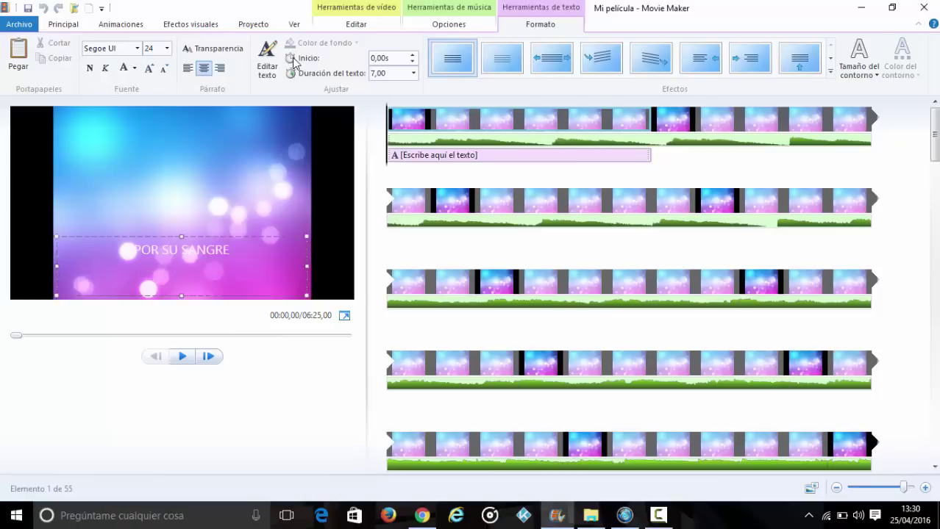
{"action": "type", "text": "AUTOR"}
{"action": "left_click_drag", "start_coordinate": [225, 234], "coordinate": [158, 136]}
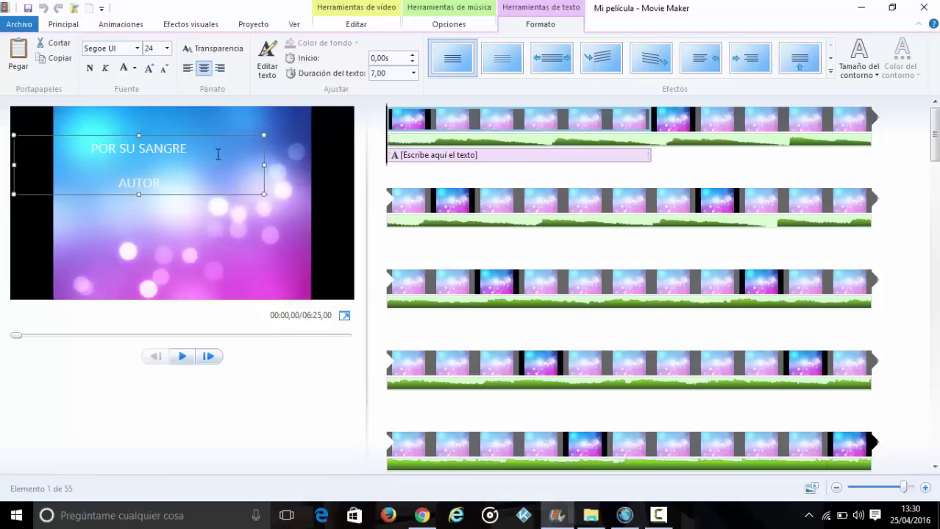
Step: Widen the title caption's box to span the frame and set its font to Showcard Gothic
{"action": "left_click_drag", "start_coordinate": [263, 162], "coordinate": [350, 165]}
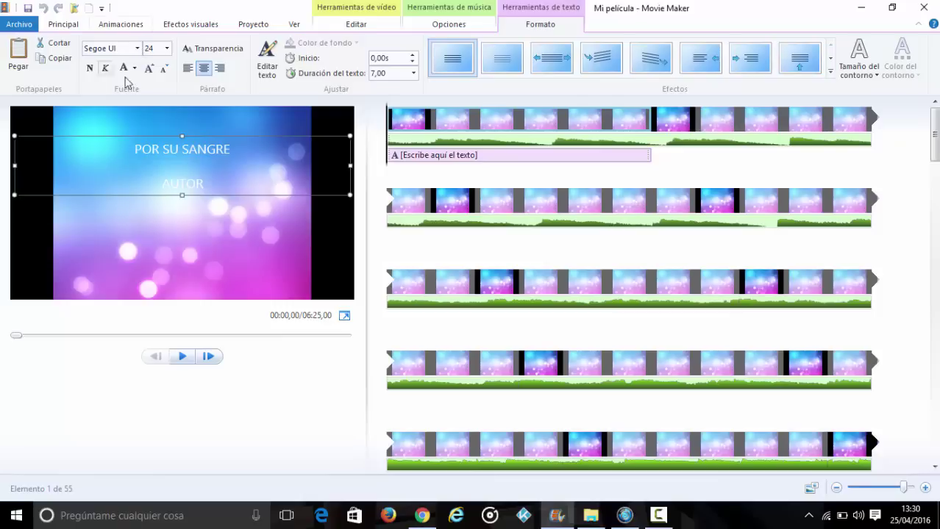
{"action": "left_click", "coordinate": [138, 48]}
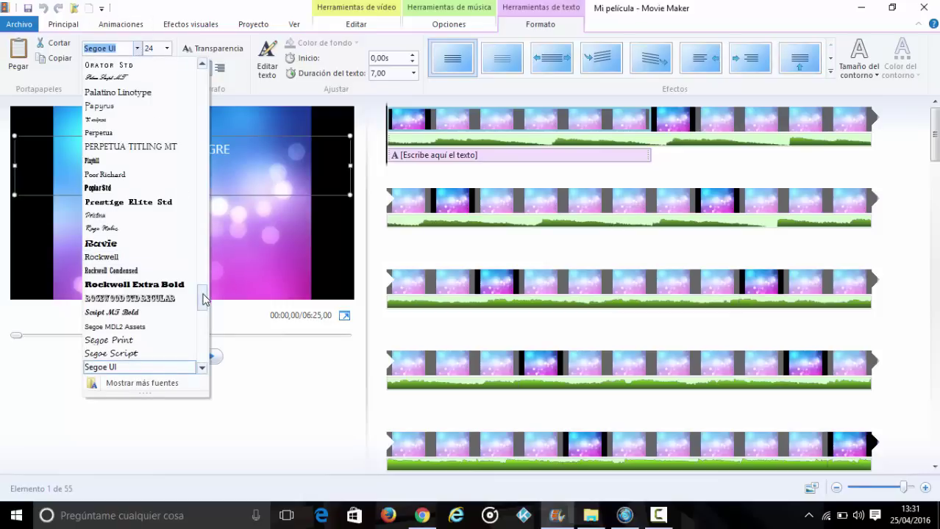
{"action": "left_click_drag", "start_coordinate": [204, 299], "coordinate": [204, 309]}
{"action": "scroll", "coordinate": [204, 310], "scroll_direction": "down", "scroll_amount": 3}
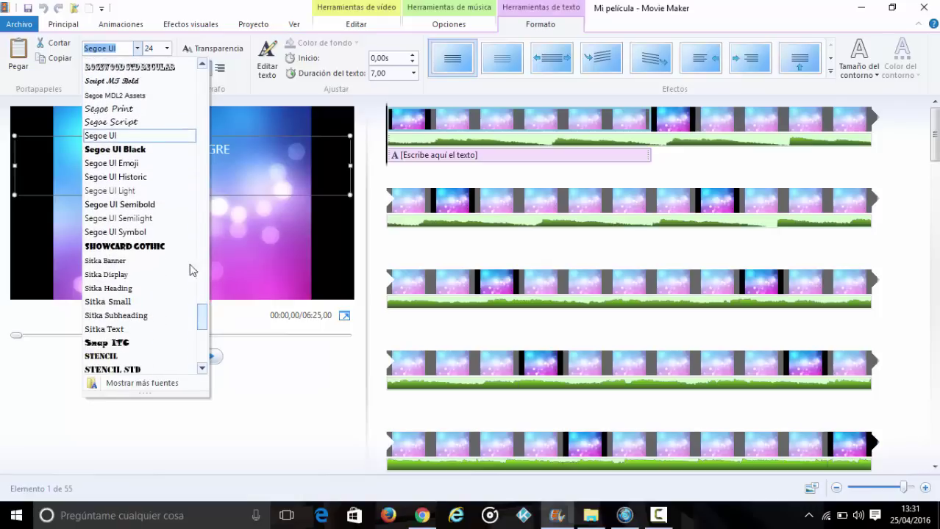
{"action": "left_click", "coordinate": [151, 250]}
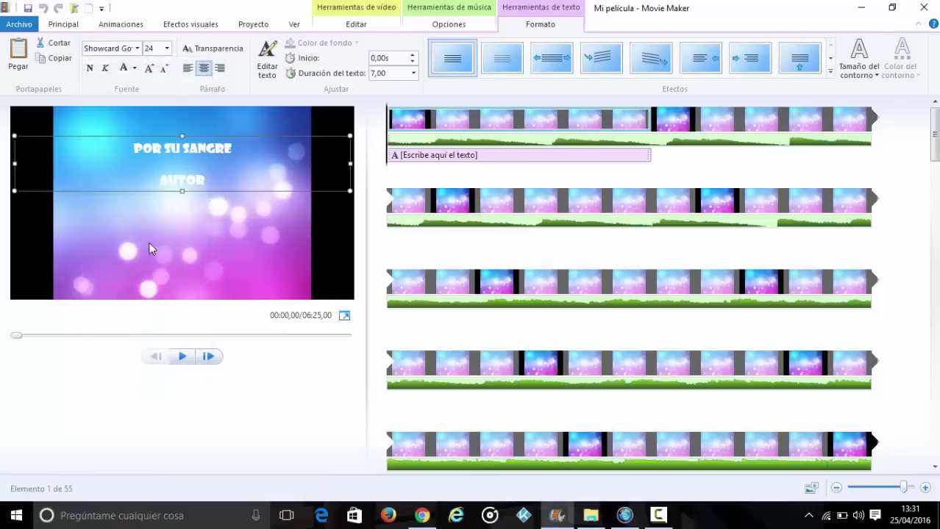
Step: Enlarge the title caption's font to size 48, keeping its white color
{"action": "left_click", "coordinate": [134, 70]}
{"action": "left_click", "coordinate": [134, 70]}
{"action": "left_click", "coordinate": [135, 69]}
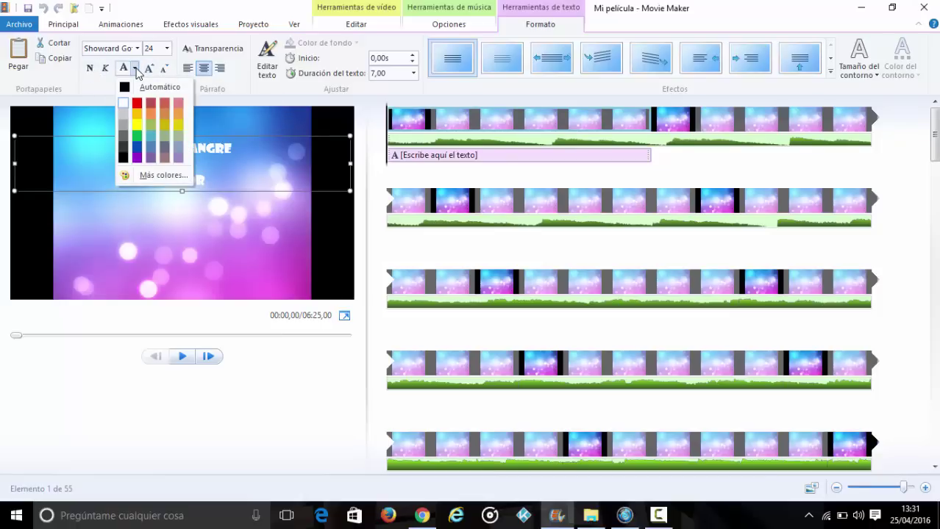
{"action": "left_click", "coordinate": [136, 70]}
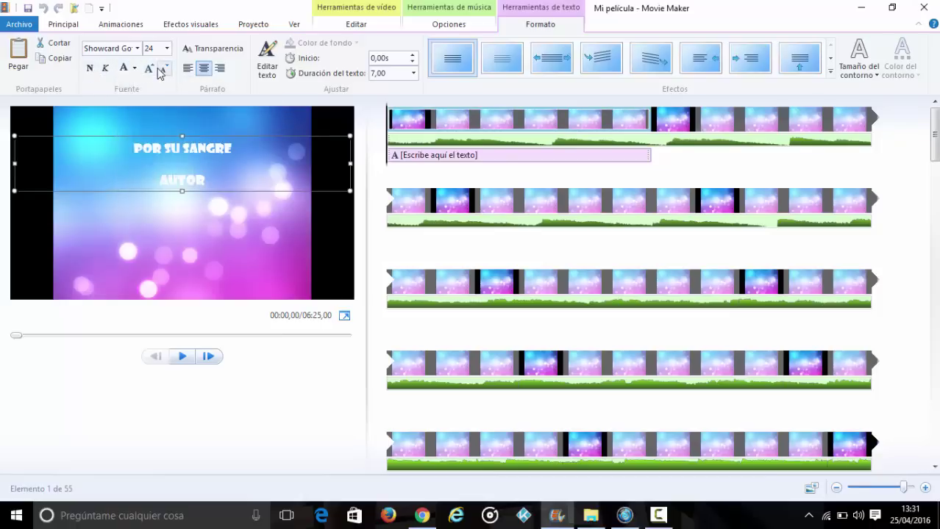
{"action": "left_click", "coordinate": [150, 69]}
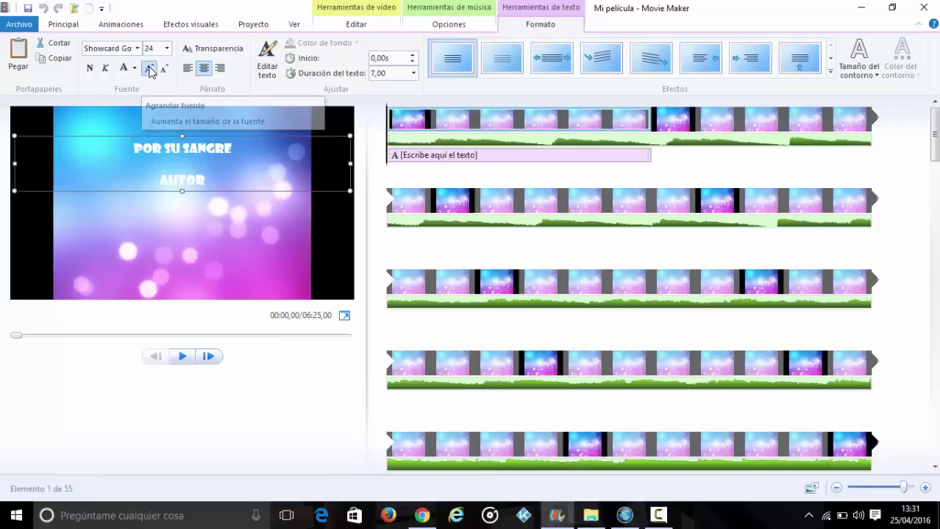
{"action": "left_click", "coordinate": [150, 69]}
{"action": "left_click", "coordinate": [150, 69]}
{"action": "left_click", "coordinate": [150, 69]}
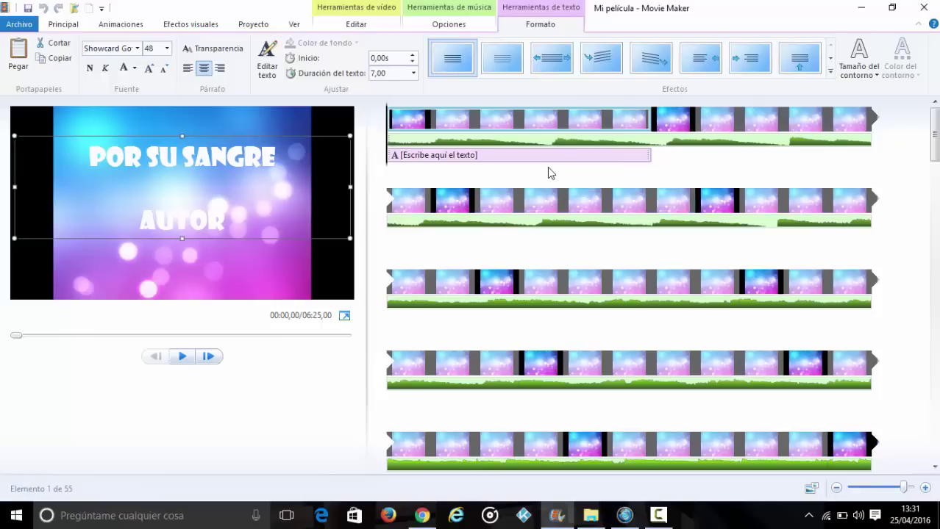
Step: Set the title caption's text duration to 5 seconds
{"action": "left_click", "coordinate": [396, 72]}
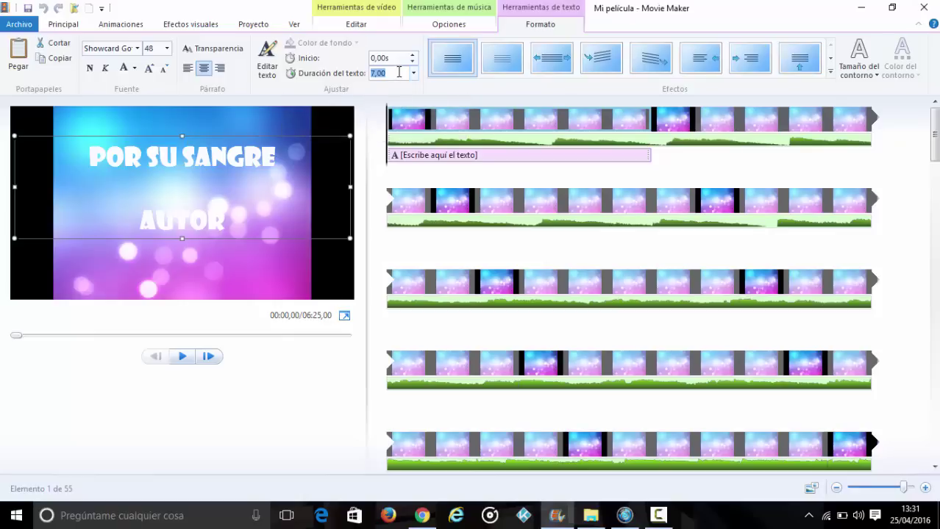
{"action": "type", "text": "5"}
{"action": "key", "text": "Return"}
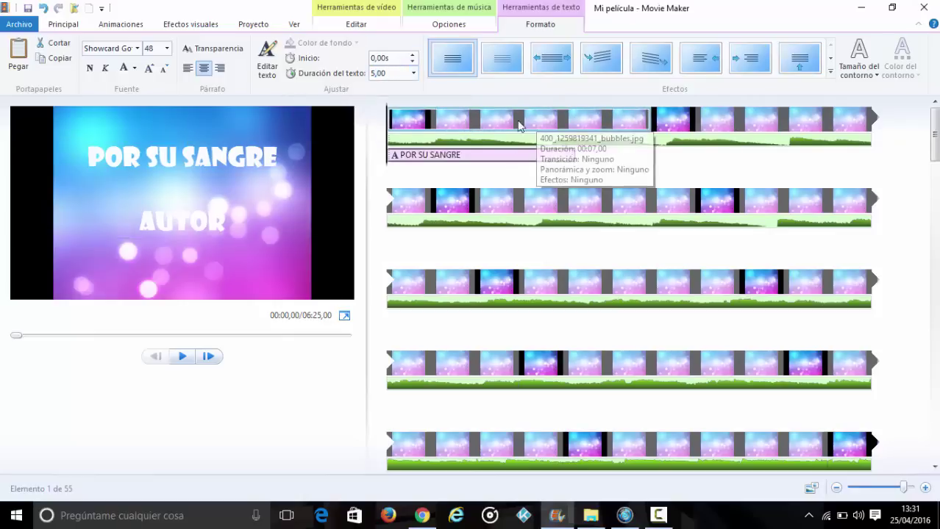
Step: Shift the music track along the timeline so it starts at 2,33 s, and return to the first clip
{"action": "left_click", "coordinate": [405, 141]}
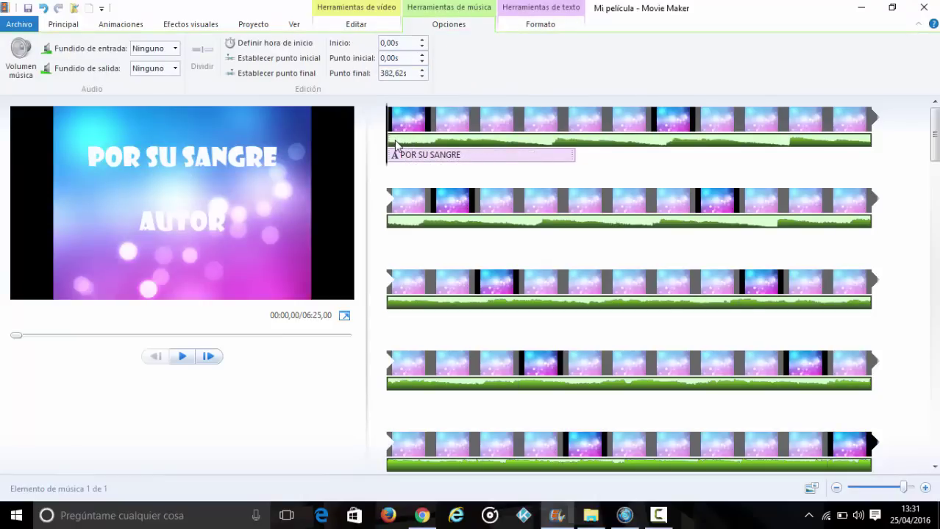
{"action": "left_click_drag", "start_coordinate": [394, 141], "coordinate": [478, 144]}
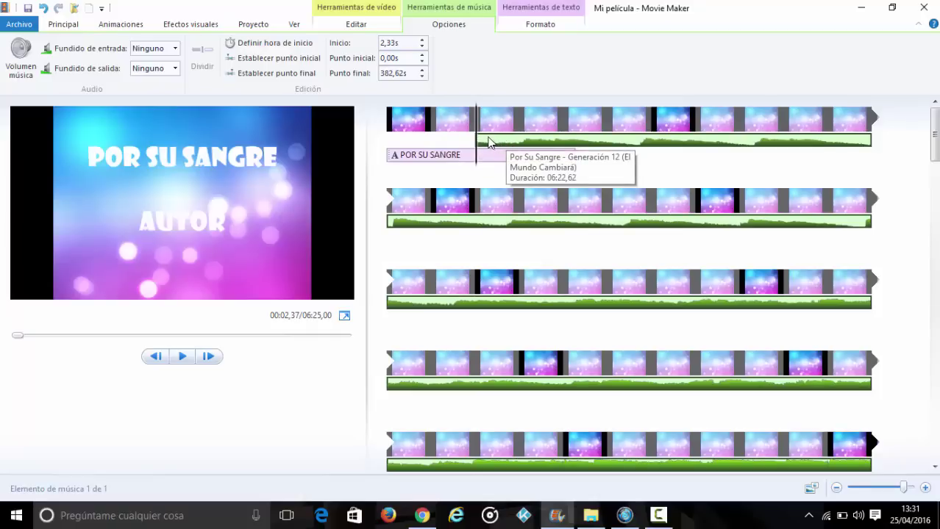
{"action": "left_click", "coordinate": [408, 122]}
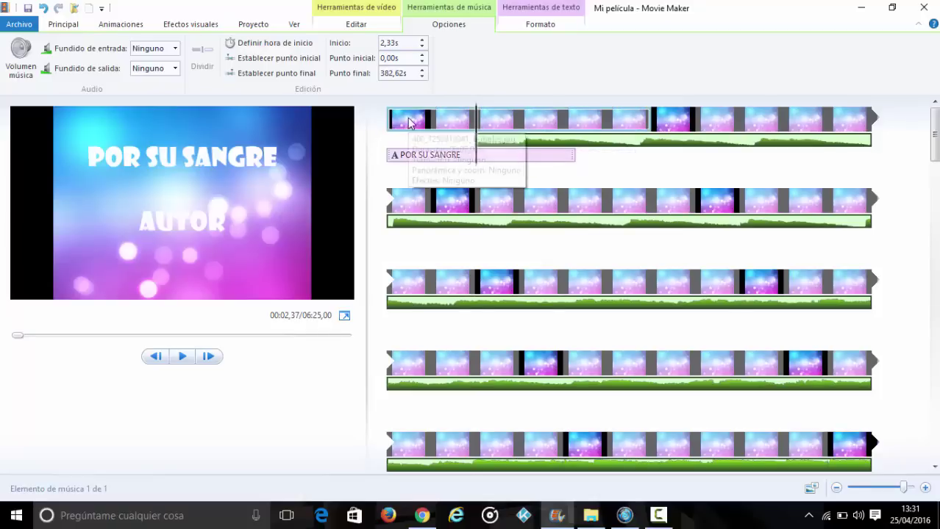
{"action": "left_click", "coordinate": [403, 121]}
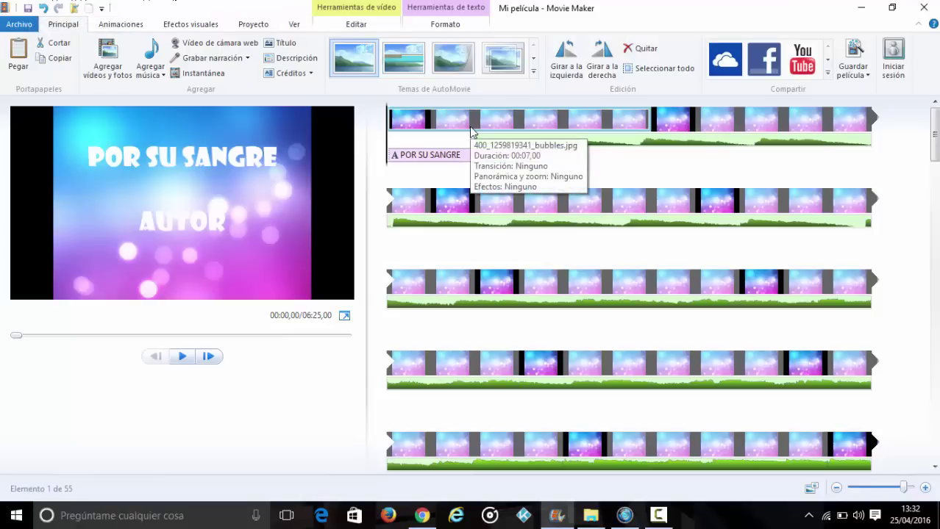
Step: Save the project as POR SU SANGRE in the PROYECTOS M MAKER folder, without replacing the existing Mi película.wlmp
{"action": "key", "text": "ctrl+g"}
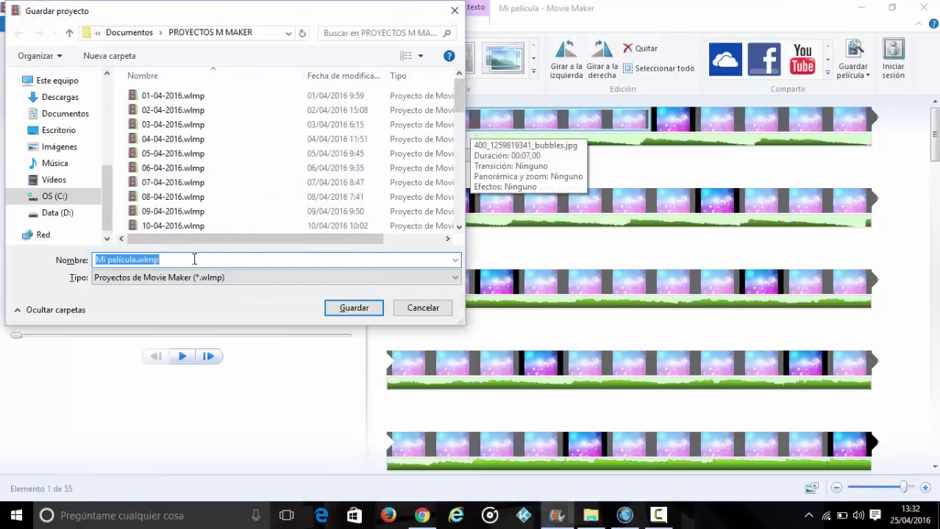
{"action": "left_click", "coordinate": [361, 307]}
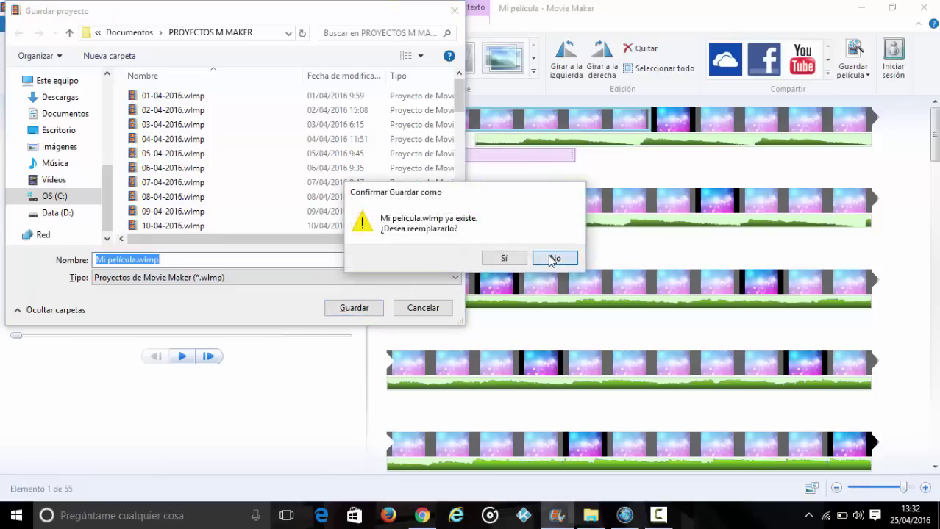
{"action": "left_click", "coordinate": [555, 258]}
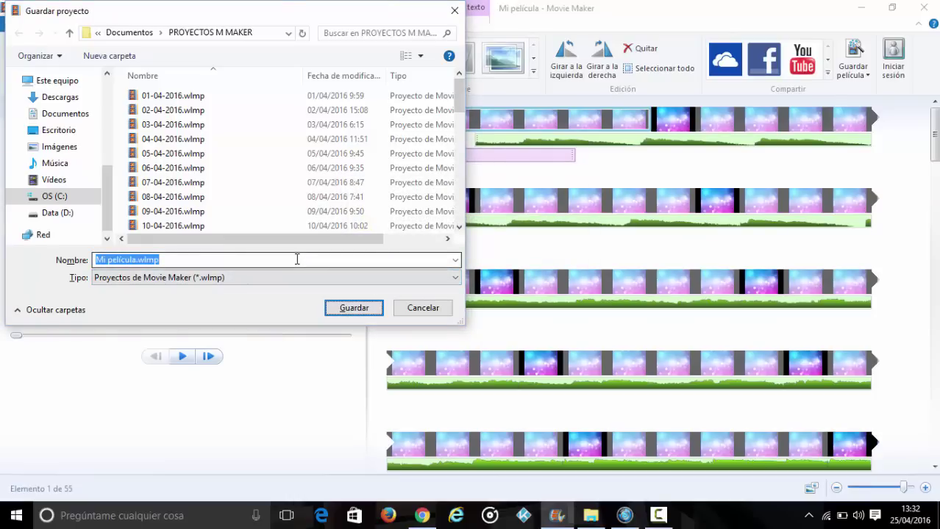
{"action": "key", "text": "Return"}
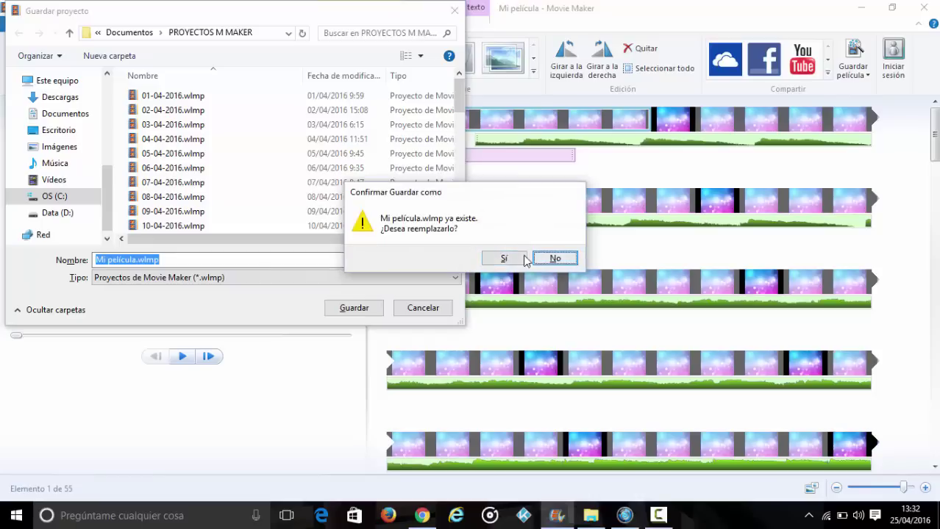
{"action": "left_click", "coordinate": [554, 259]}
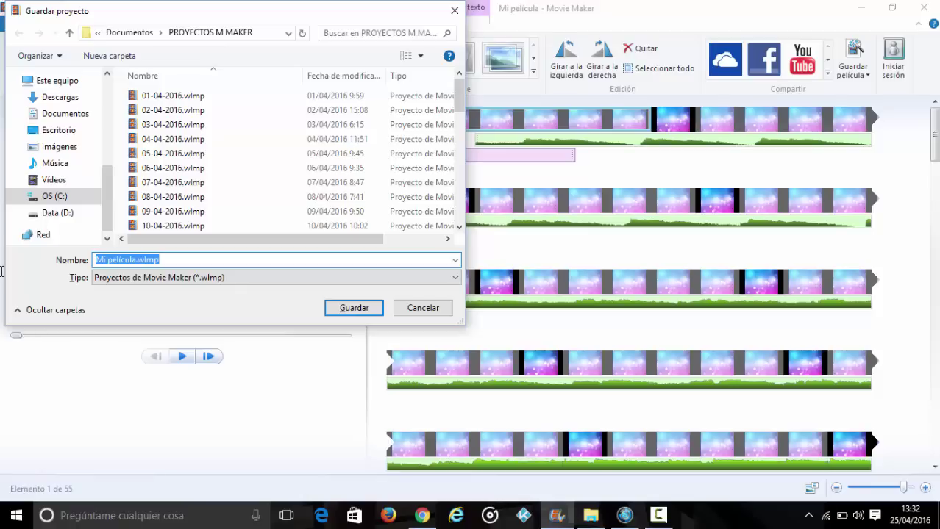
{"action": "type", "text": "POR SU SANGRE"}
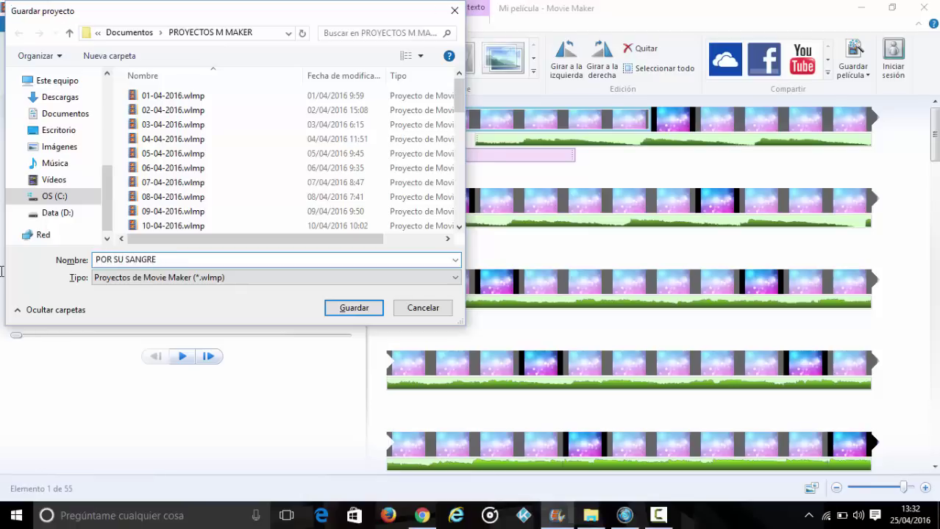
{"action": "key", "text": "Return"}
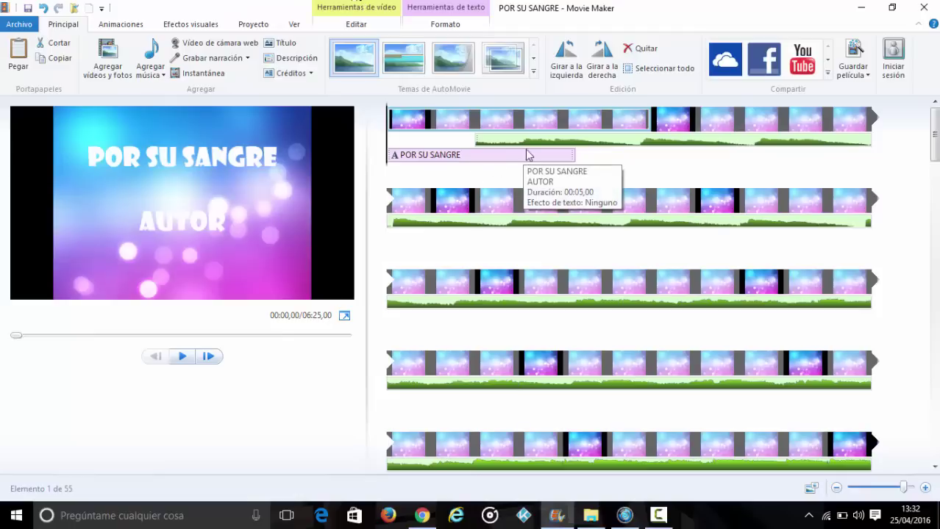
Step: Play the opening seconds of the movie and lower the volume of the music track
{"action": "left_click", "coordinate": [483, 118]}
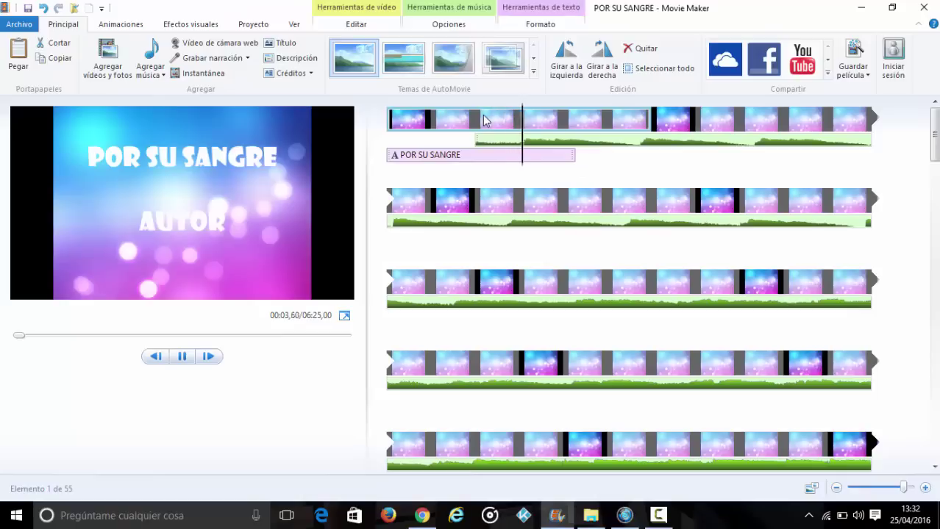
{"action": "key", "text": "space"}
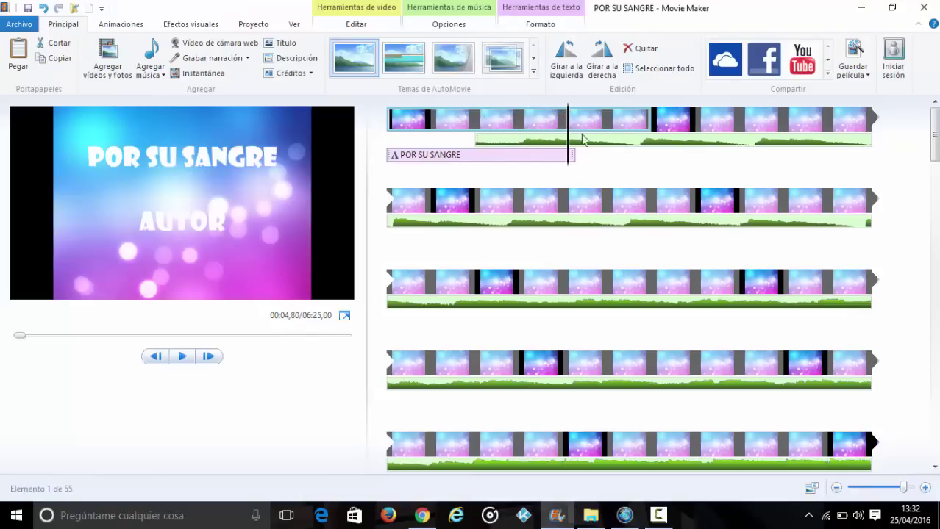
{"action": "left_click", "coordinate": [650, 144]}
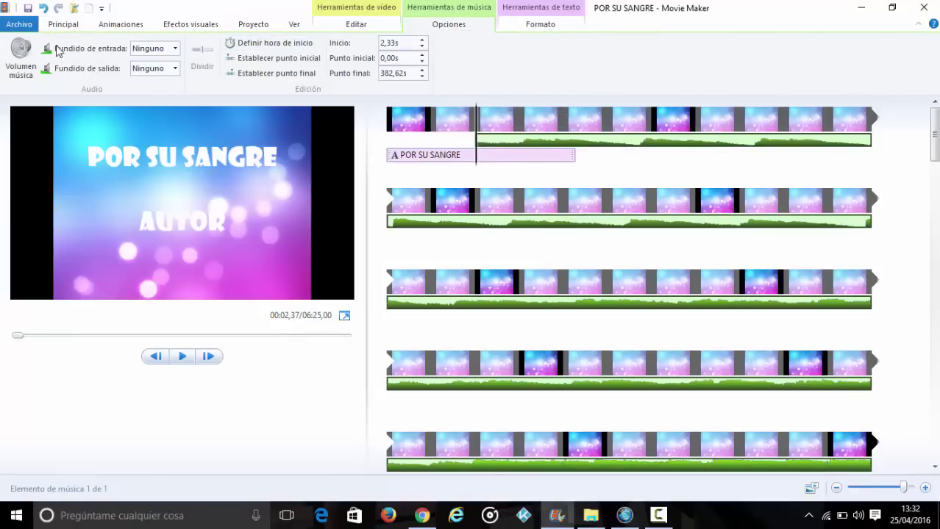
{"action": "left_click", "coordinate": [9, 62]}
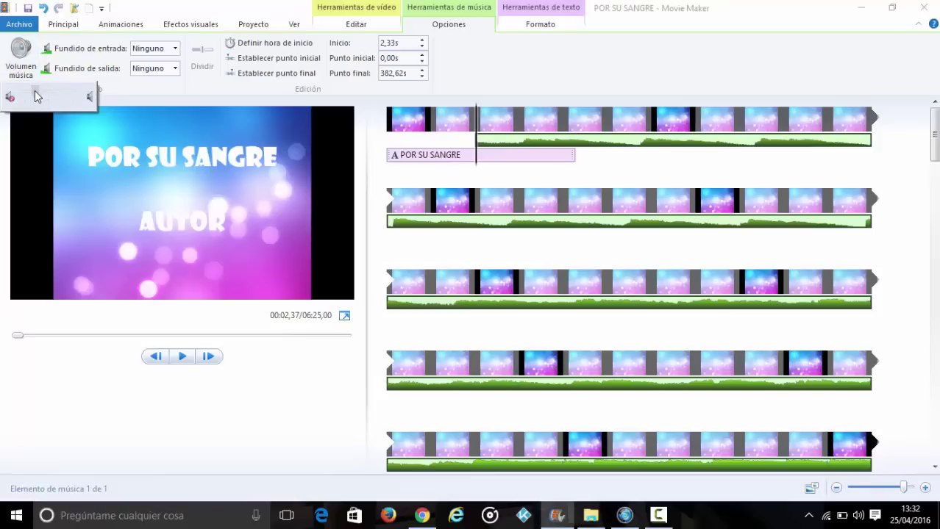
{"action": "left_click_drag", "start_coordinate": [34, 91], "coordinate": [33, 92]}
Step: Preview the movie with its music and stop with the playhead at 00:26,90 in the fourth clip
{"action": "left_click", "coordinate": [504, 122]}
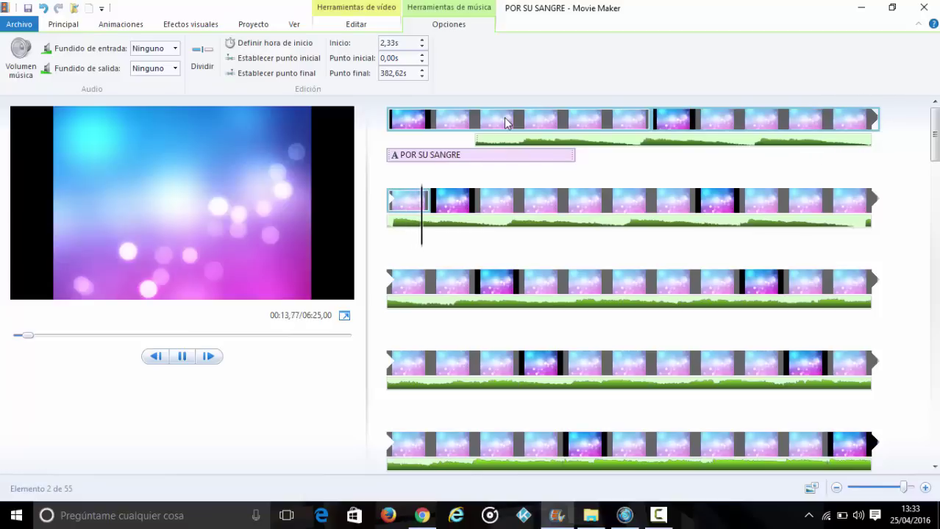
{"action": "key", "text": "F11"}
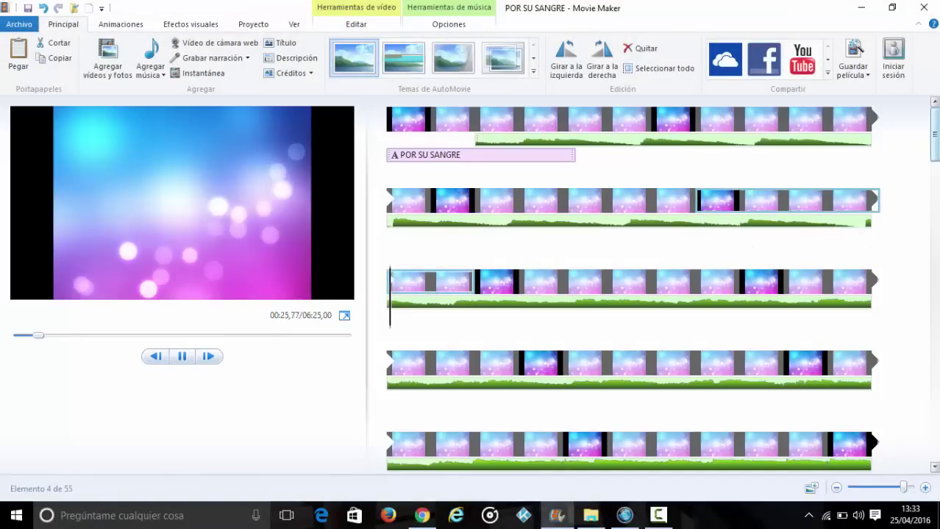
{"action": "scroll", "coordinate": [586, 165], "scroll_direction": "down", "scroll_amount": 1}
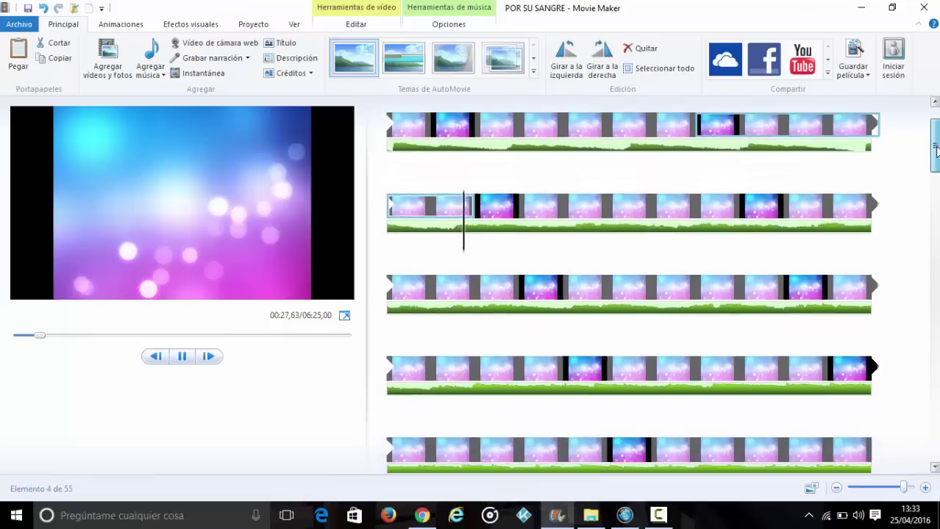
{"action": "left_click", "coordinate": [433, 194]}
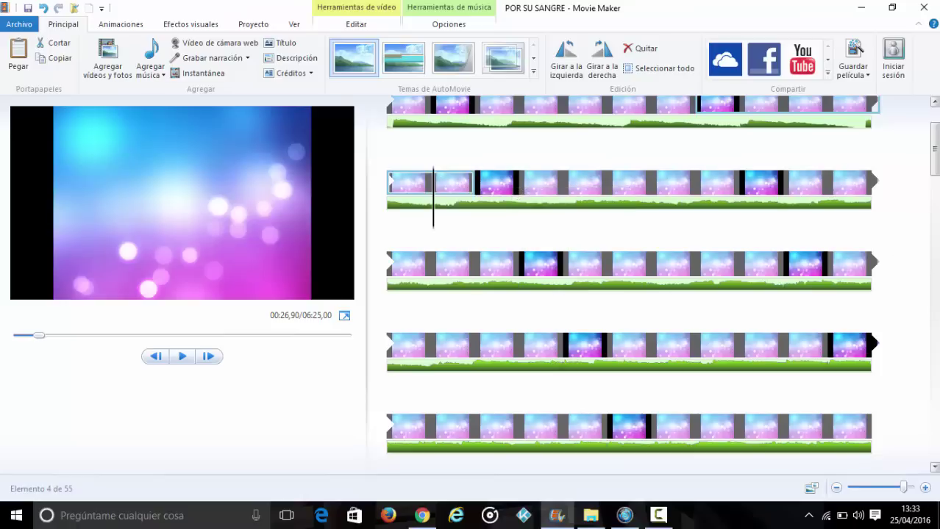
Step: Copy the POR SU SANGRE caption and paste it at 00:26,90 in the fourth clip
{"action": "scroll", "coordinate": [933, 147], "scroll_direction": "up", "scroll_amount": 2}
{"action": "scroll", "coordinate": [557, 303], "scroll_direction": "up", "scroll_amount": 1}
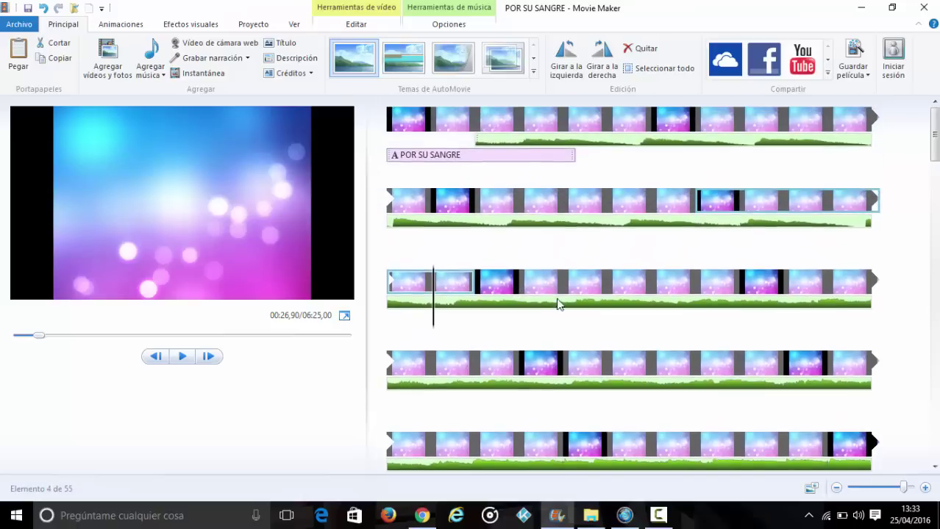
{"action": "left_click", "coordinate": [440, 156]}
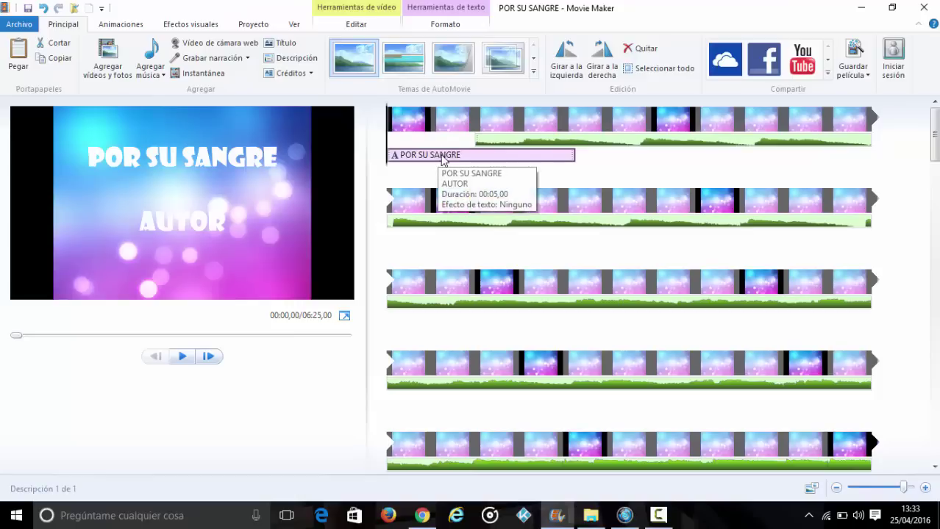
{"action": "left_click", "coordinate": [440, 284]}
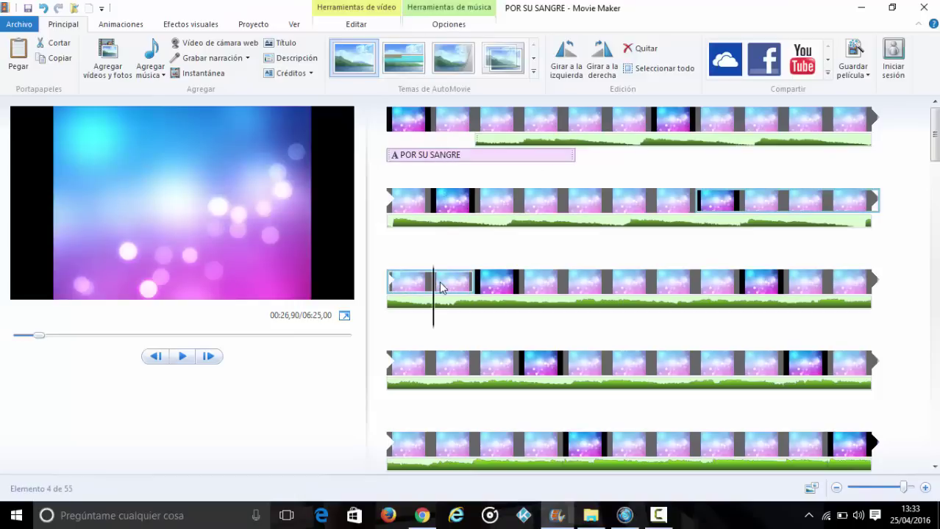
{"action": "key", "text": "ctrl+v"}
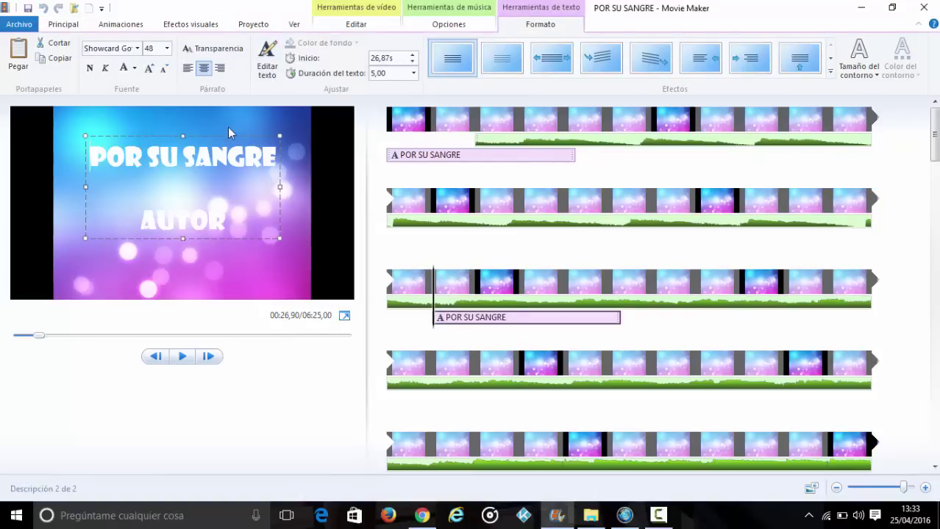
Step: Move the pasted caption to the upper edge of the frame and stretch its box across the full width
{"action": "left_click_drag", "start_coordinate": [228, 127], "coordinate": [138, 99]}
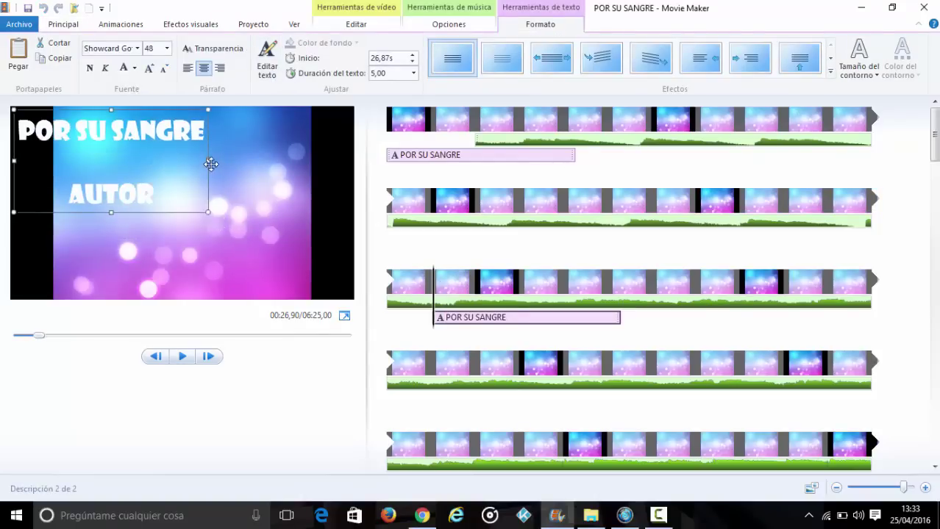
{"action": "left_click_drag", "start_coordinate": [207, 161], "coordinate": [351, 163]}
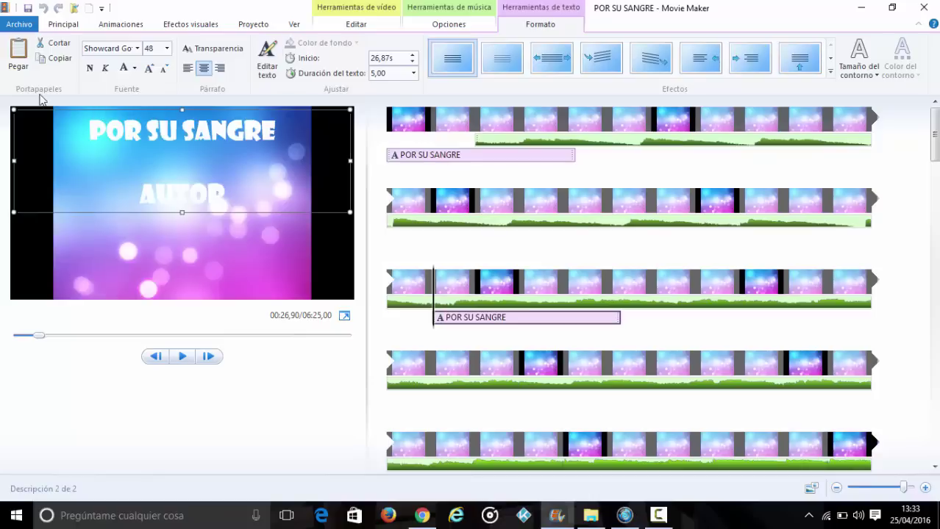
Step: Replace the pasted caption's text with POR EL AMOR and move it slightly lower in the frame
{"action": "left_click_drag", "start_coordinate": [63, 138], "coordinate": [405, 315]}
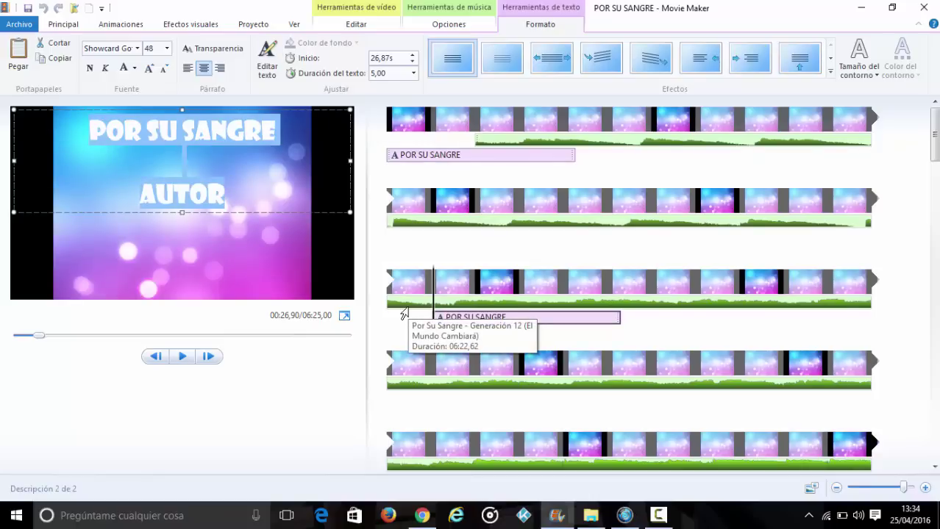
{"action": "type", "text": "POR EL"}
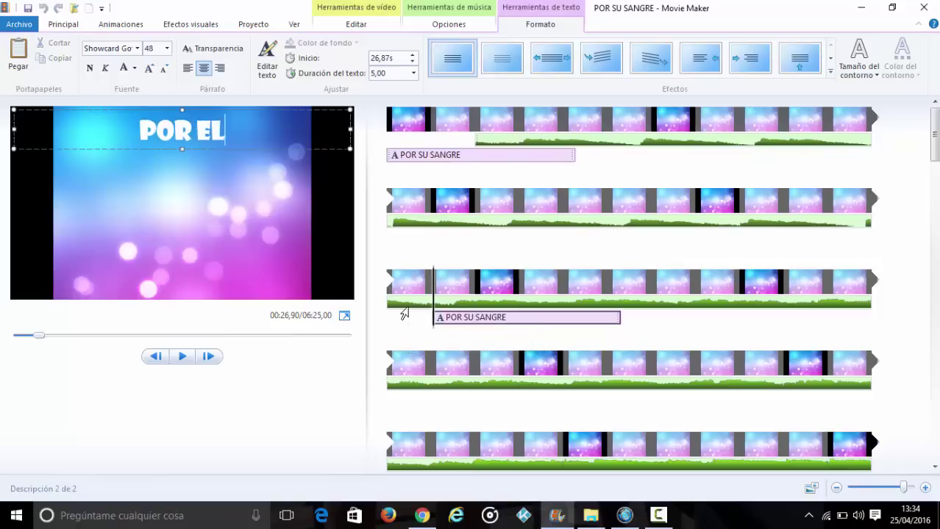
{"action": "type", "text": " AMOR"}
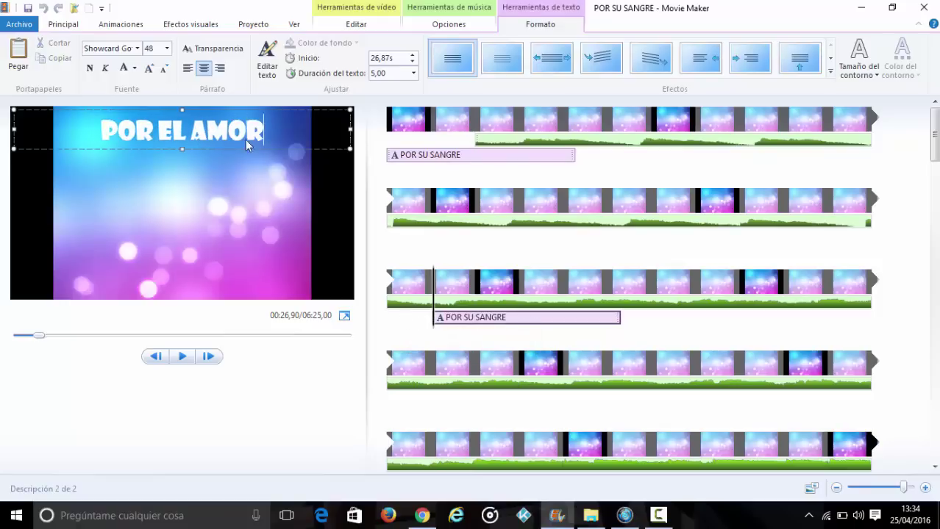
{"action": "left_click_drag", "start_coordinate": [239, 150], "coordinate": [232, 192]}
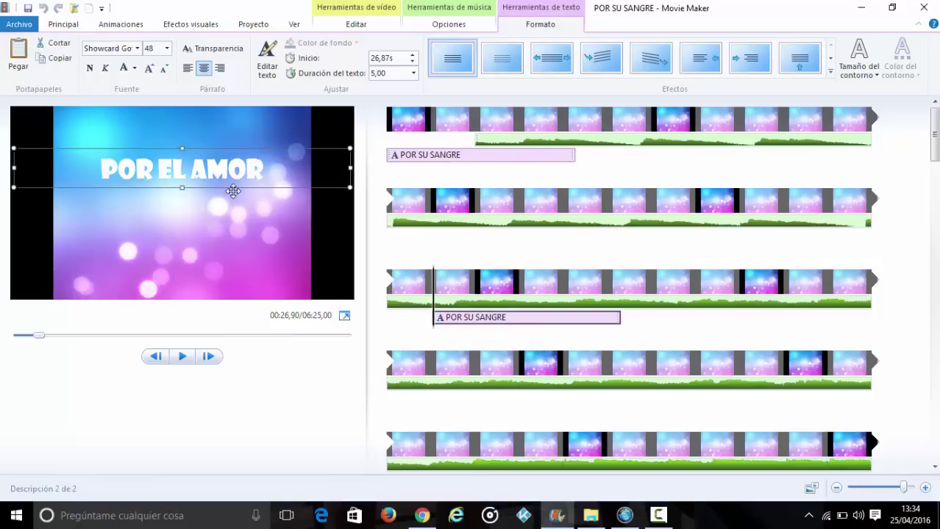
{"action": "left_click", "coordinate": [483, 321]}
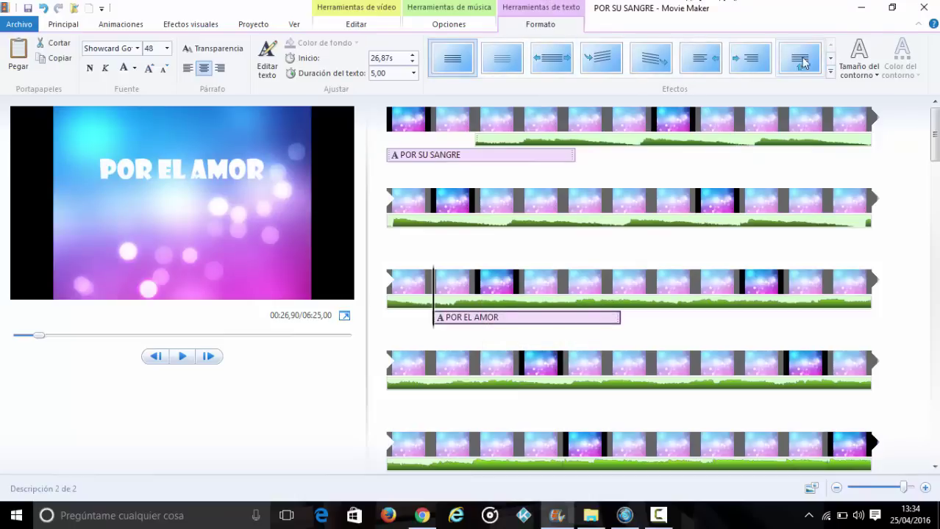
Step: Apply the Cinematográfico: ráfaga 1 effect to the POR EL AMOR caption and give it a red outline of size Grueso
{"action": "left_click", "coordinate": [830, 65]}
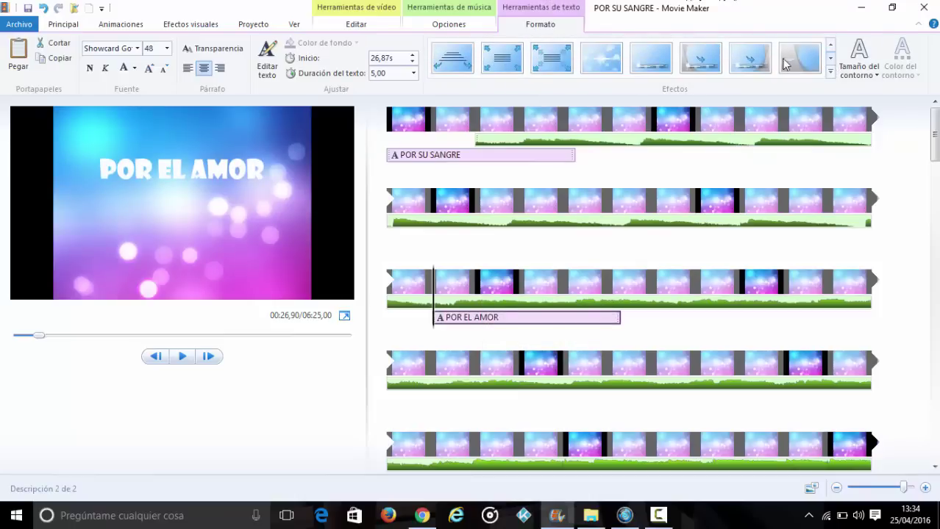
{"action": "left_click", "coordinate": [613, 57]}
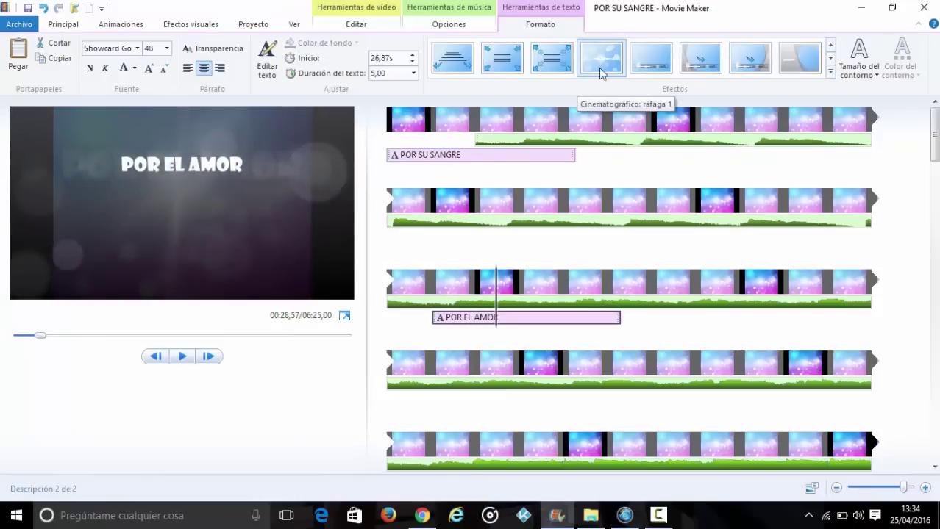
{"action": "left_click", "coordinate": [865, 76]}
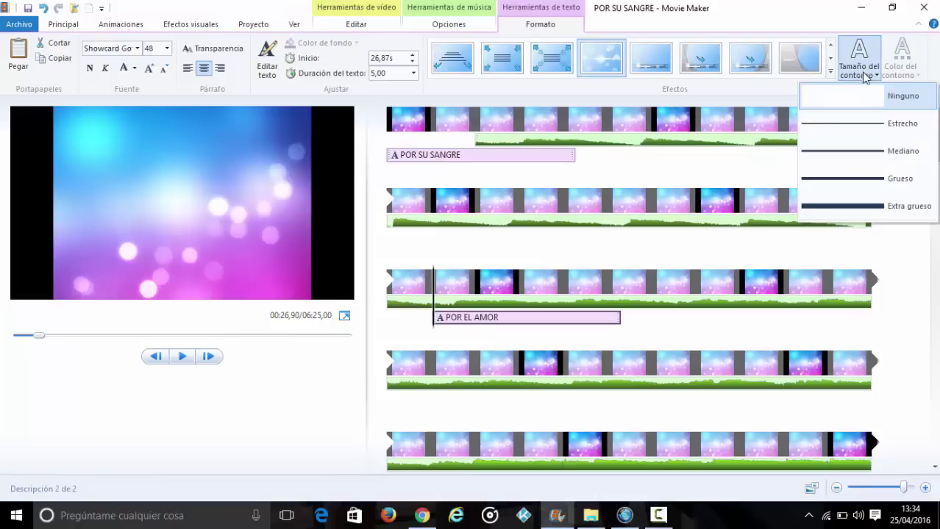
{"action": "left_click", "coordinate": [827, 178]}
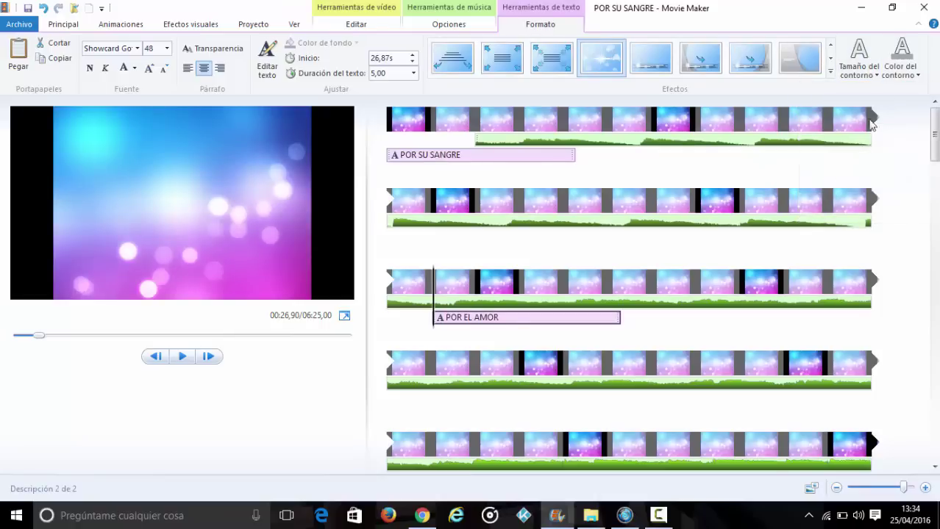
{"action": "left_click", "coordinate": [909, 75]}
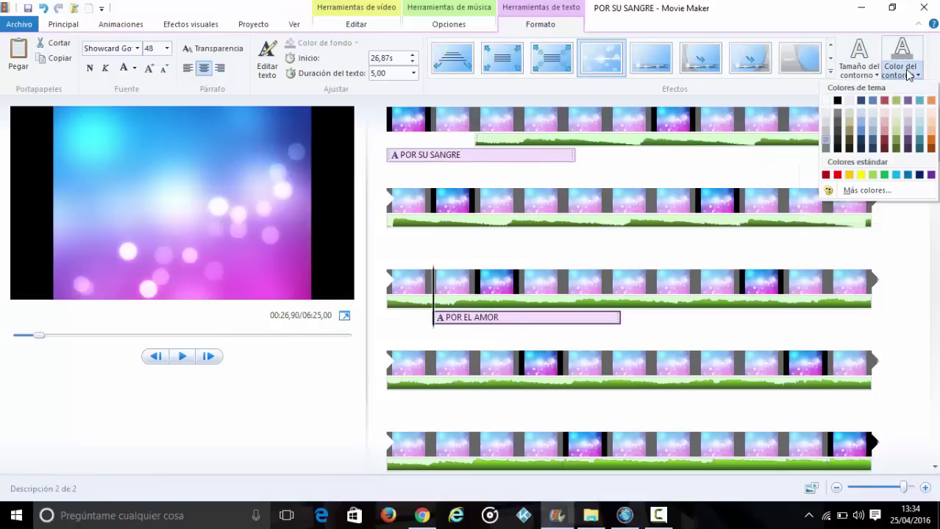
{"action": "left_click", "coordinate": [883, 130]}
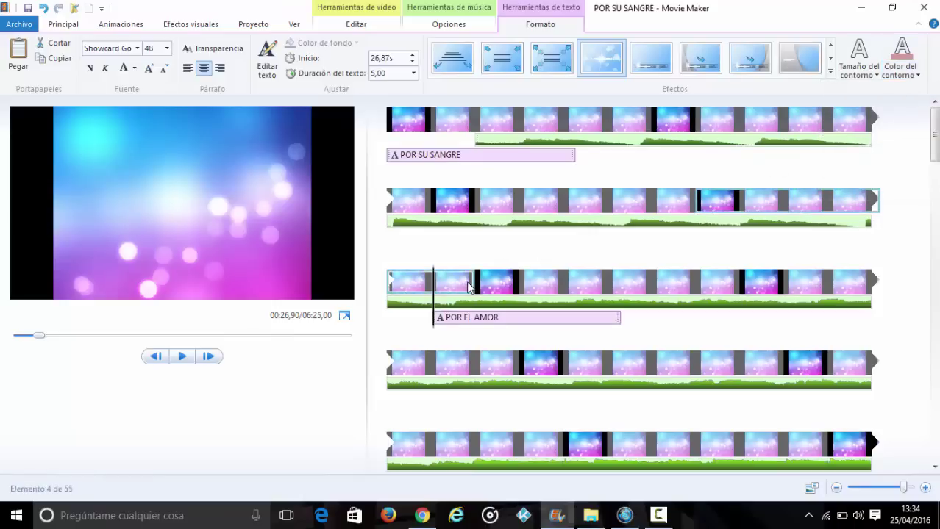
Step: Play the POR EL AMOR caption several times to check its effect, outline and timing against the song
{"action": "key", "text": "space"}
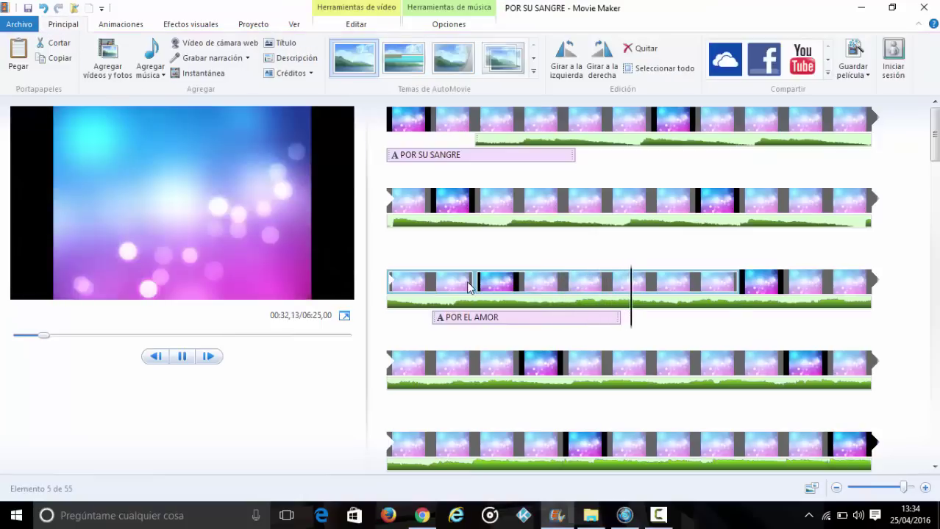
{"action": "key", "text": "space"}
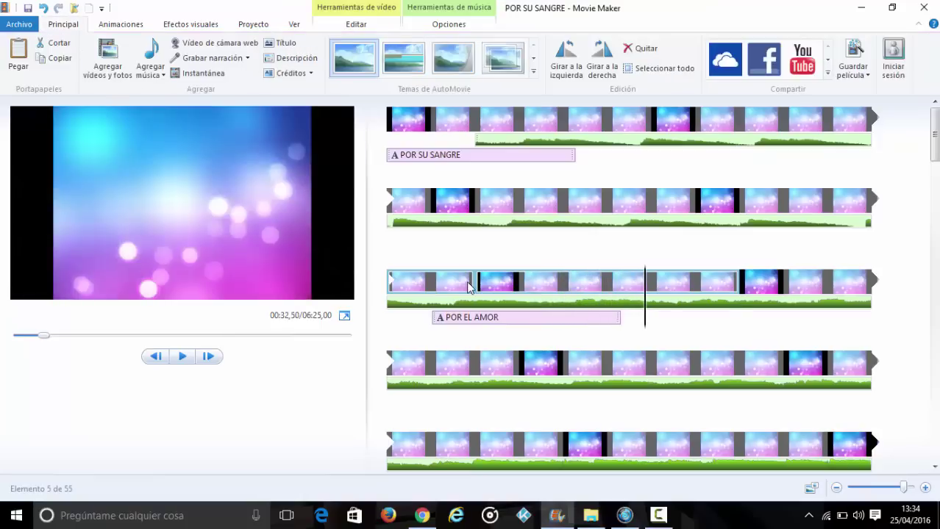
{"action": "left_click", "coordinate": [584, 284]}
{"action": "key", "text": "space"}
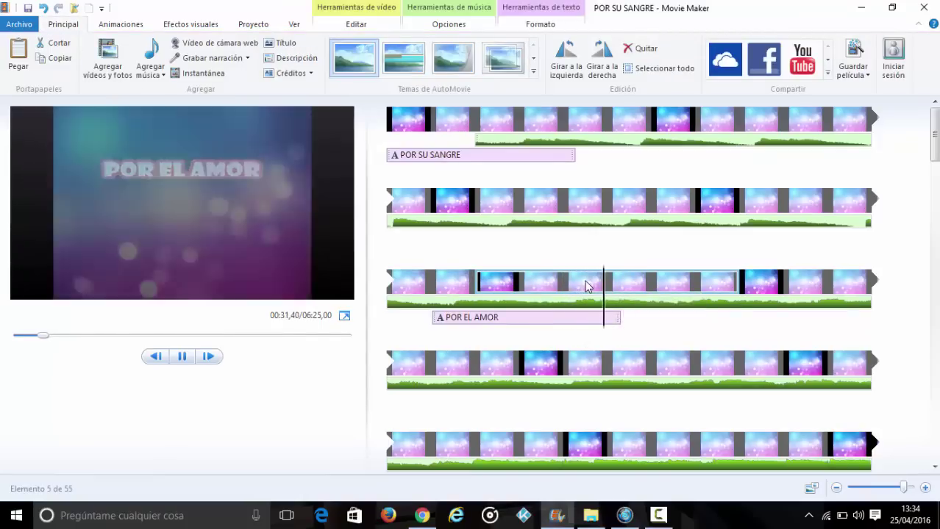
{"action": "key", "text": "space"}
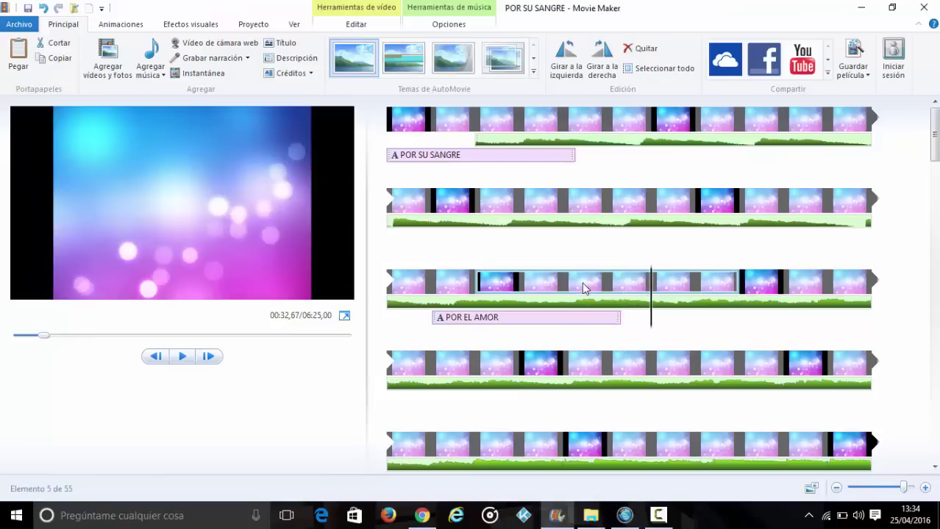
{"action": "left_click", "coordinate": [557, 320]}
{"action": "key", "text": "space"}
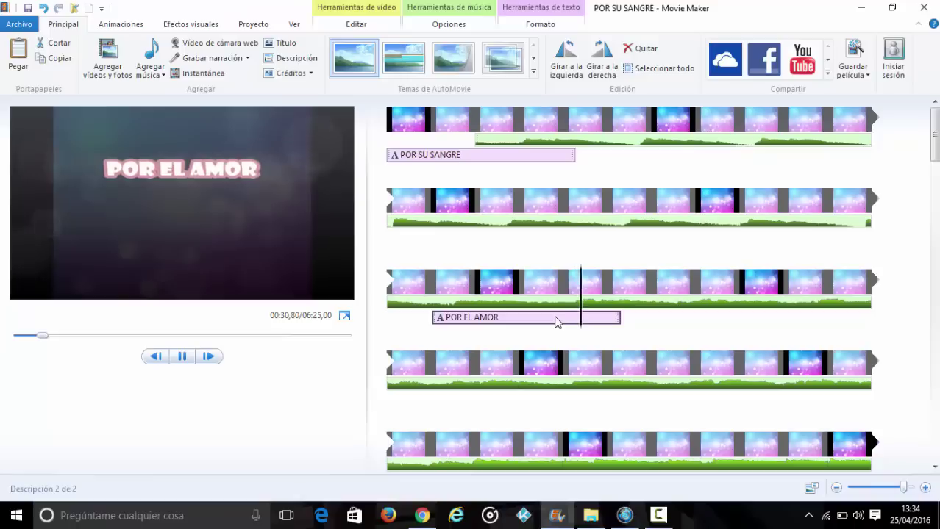
{"action": "key", "text": "space"}
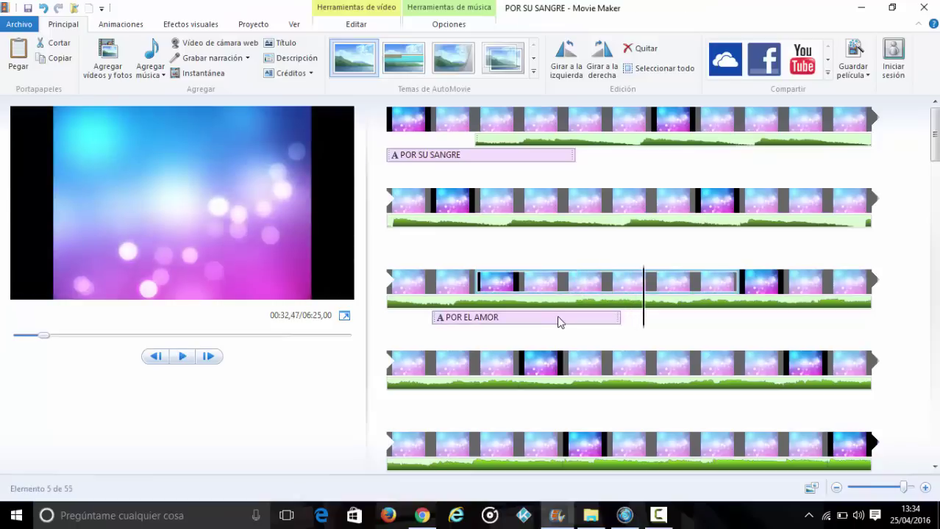
Step: Widen the POR EL AMOR caption box to the full frame width and add QUE RECIBI as a second line
{"action": "left_click", "coordinate": [557, 317]}
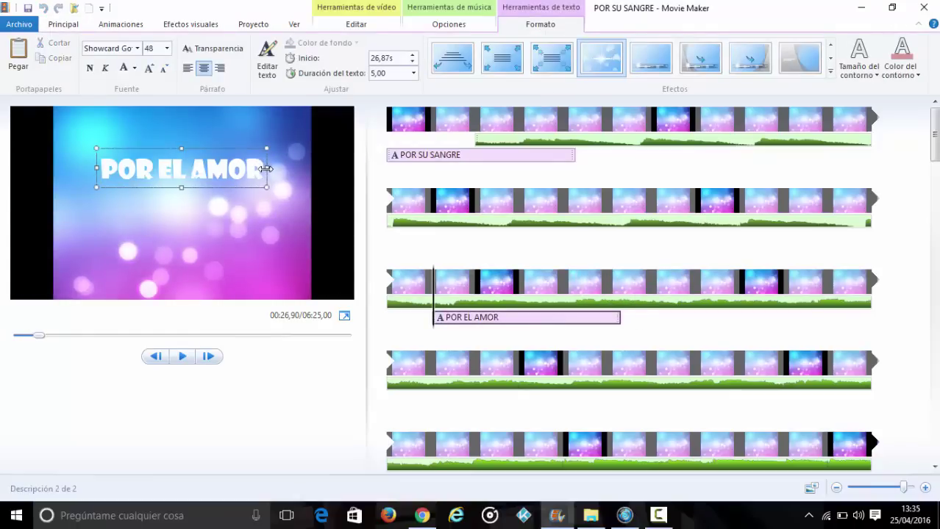
{"action": "left_click_drag", "start_coordinate": [266, 168], "coordinate": [350, 168]}
{"action": "left_click_drag", "start_coordinate": [93, 173], "coordinate": [3, 190]}
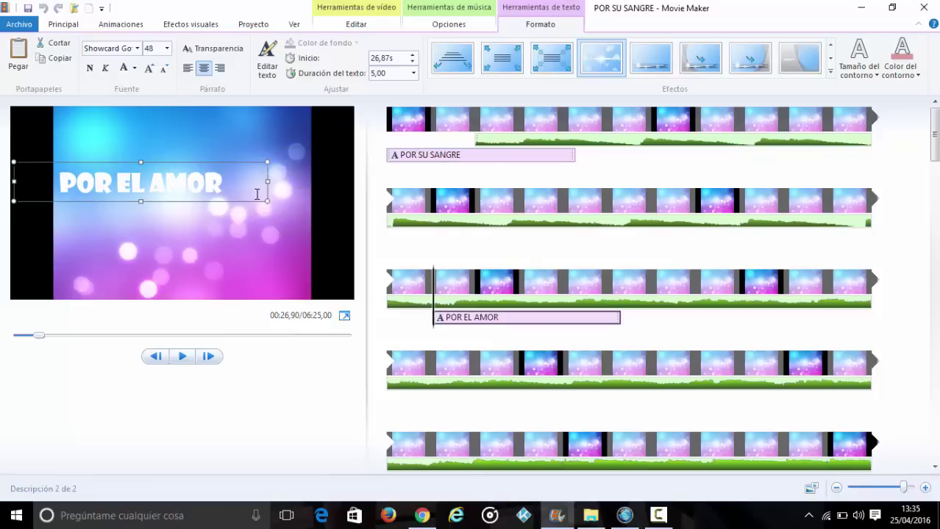
{"action": "left_click_drag", "start_coordinate": [266, 184], "coordinate": [426, 186]}
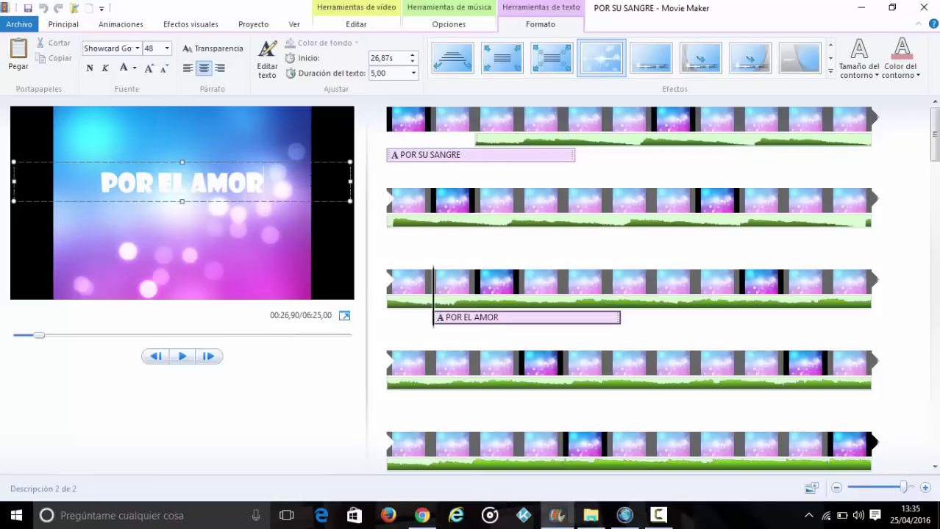
{"action": "type", "text": "QUE RECIBI"}
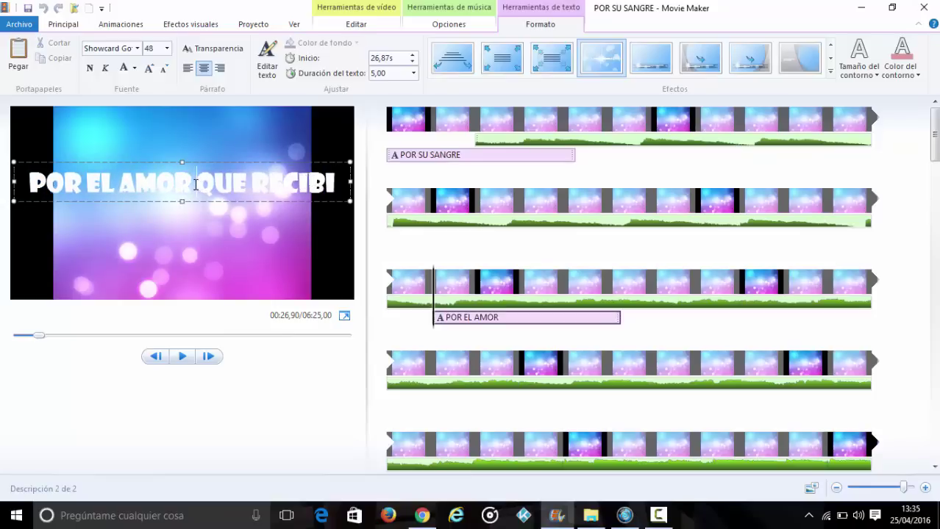
{"action": "key", "text": "Return"}
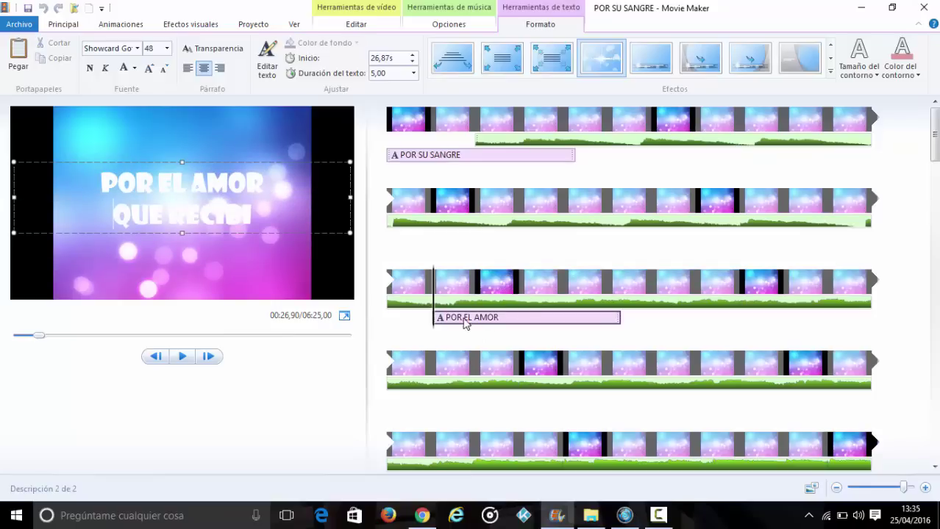
Step: Preview the two-line caption and shift it earlier on the timeline to start at 26,38s
{"action": "left_click", "coordinate": [456, 288]}
{"action": "key", "text": "space"}
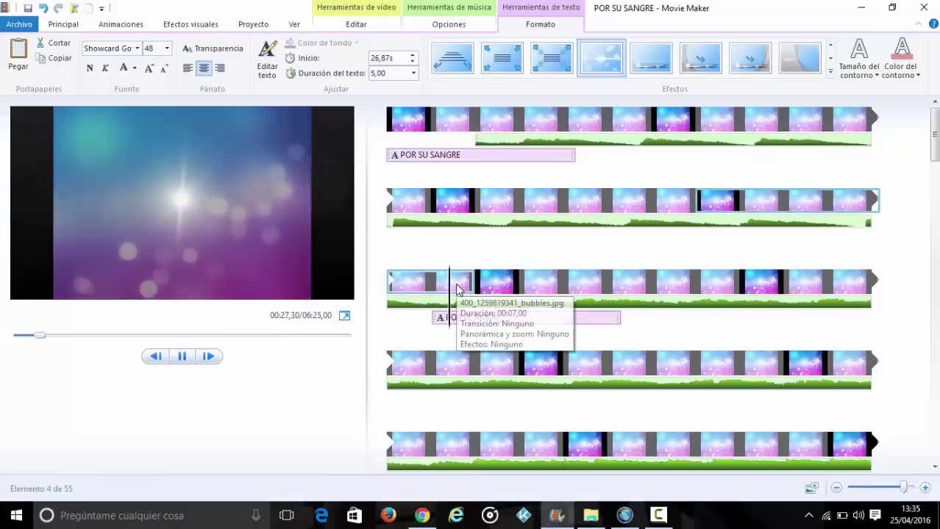
{"action": "key", "text": "space"}
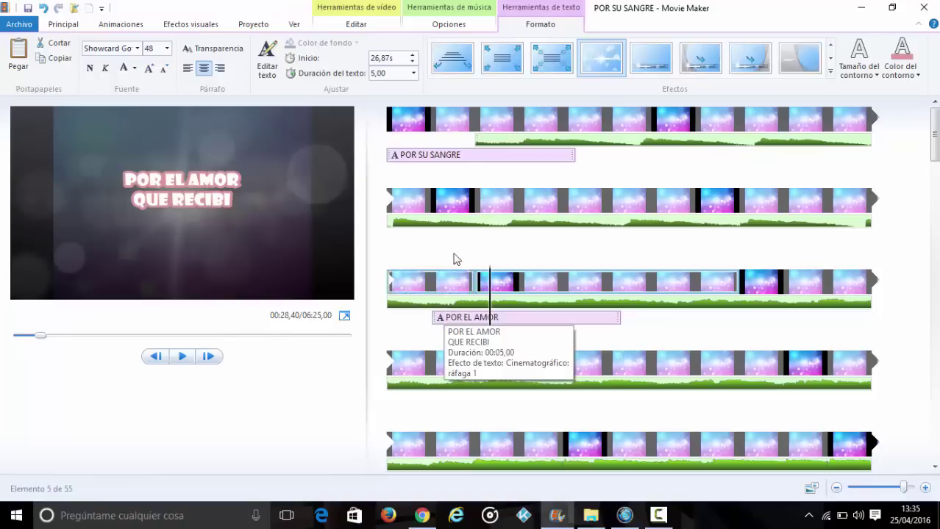
{"action": "left_click", "coordinate": [450, 321]}
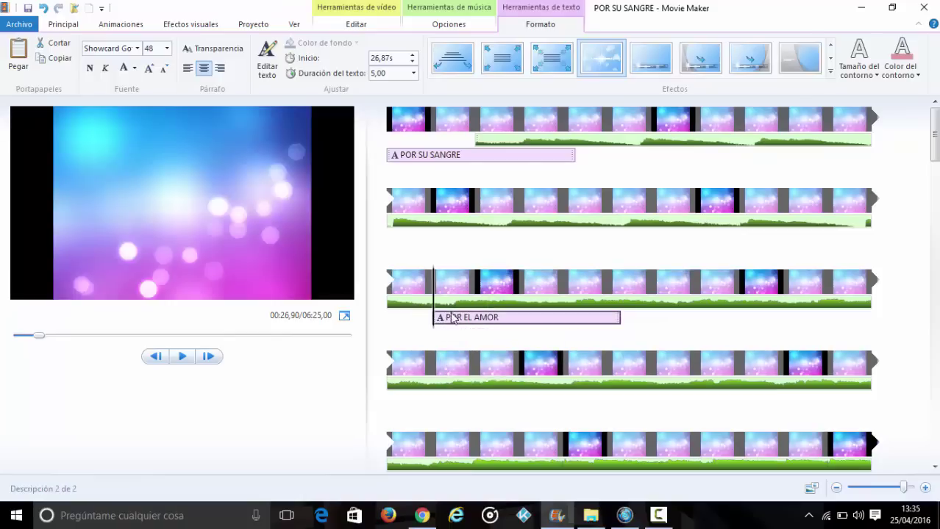
{"action": "left_click_drag", "start_coordinate": [452, 318], "coordinate": [418, 314]}
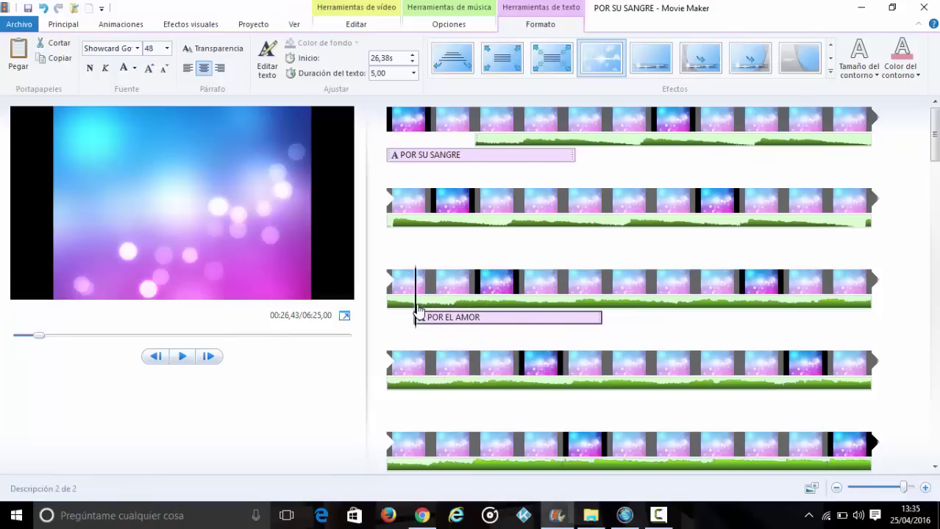
Step: Play the movie from 00:25,70 to check the caption's timing, and try a text duration of 9,00 seconds
{"action": "left_click", "coordinate": [441, 282]}
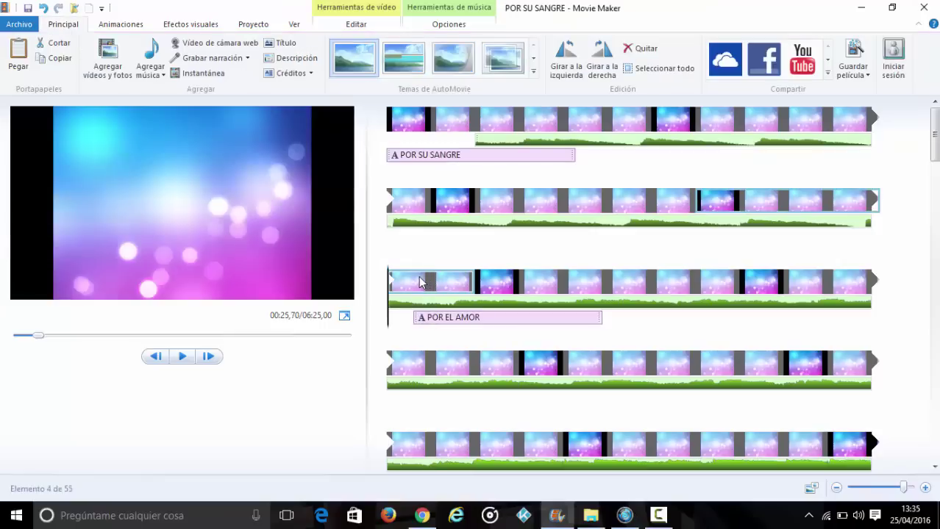
{"action": "key", "text": "space"}
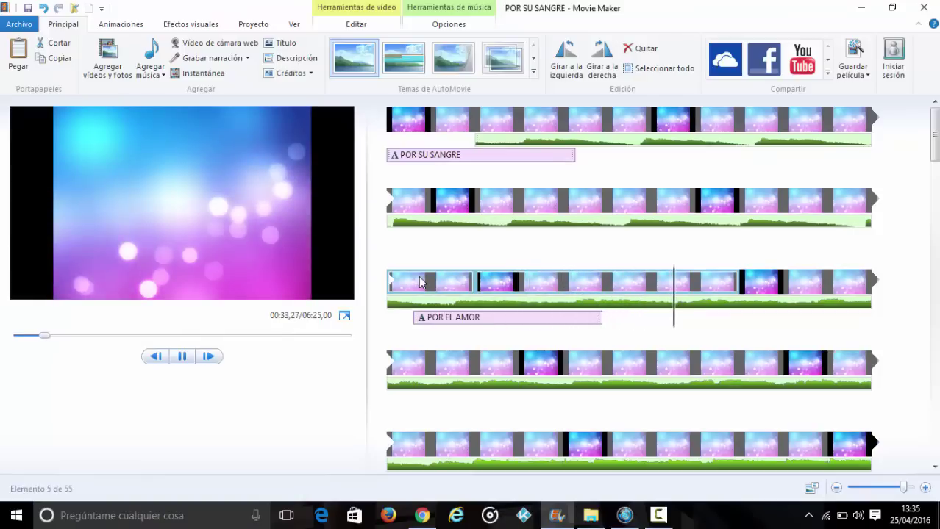
{"action": "key", "text": "space"}
{"action": "left_click", "coordinate": [575, 322]}
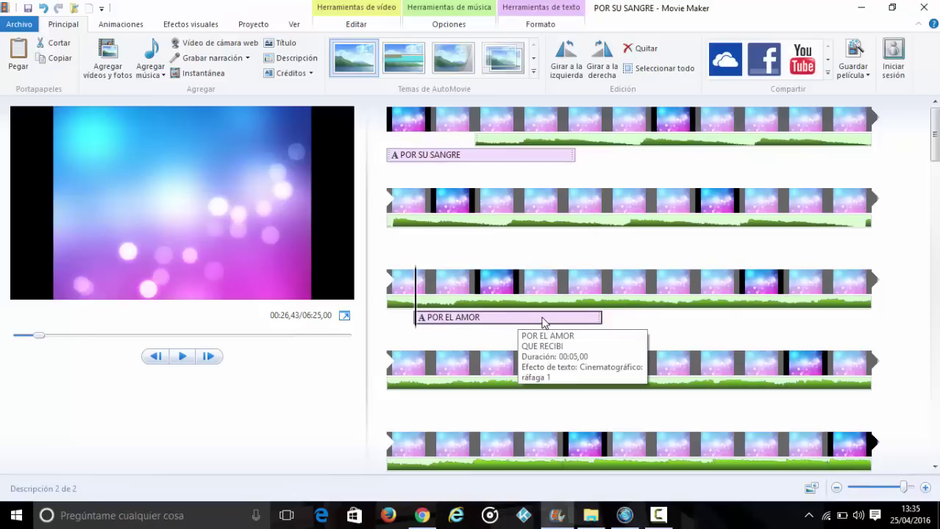
{"action": "double_click", "coordinate": [542, 321]}
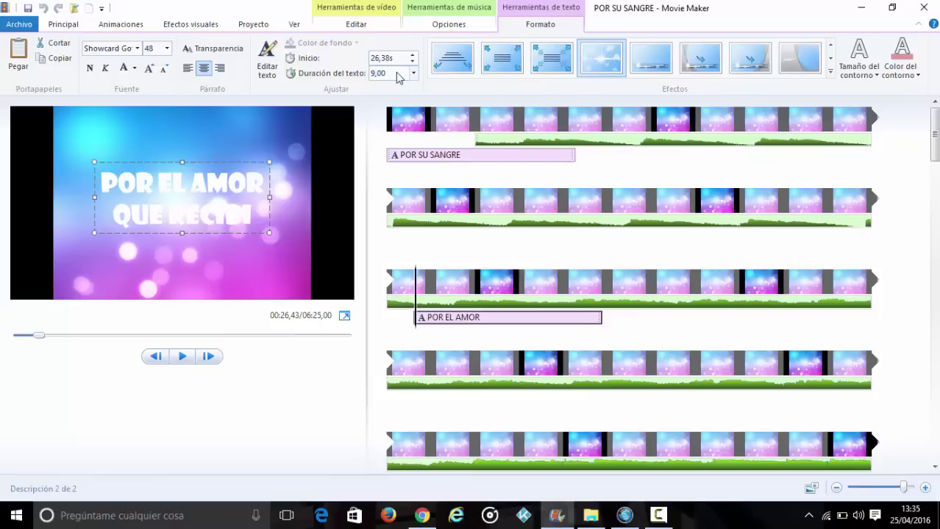
{"action": "key", "text": "Return"}
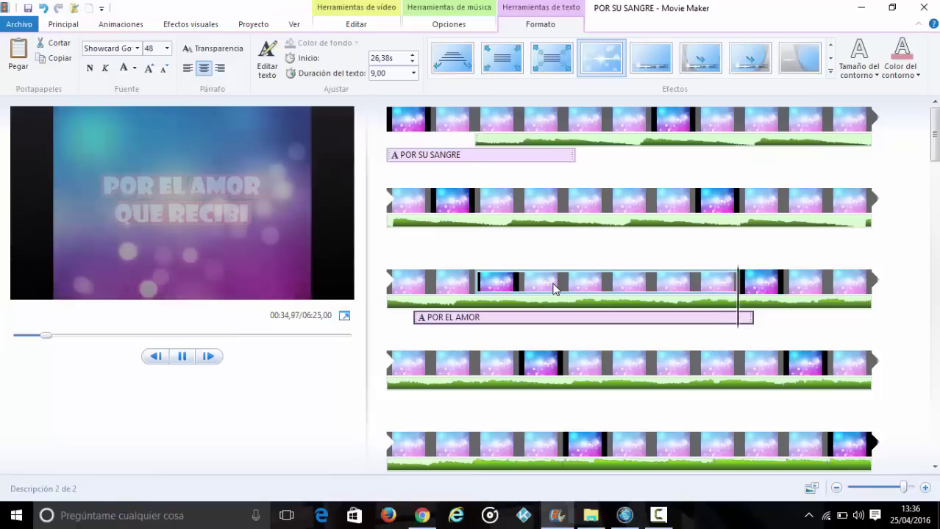
Step: Stop the playback, set the POR EL AMOR caption's text duration to 7,00 seconds, and preview it with the song
{"action": "key", "text": "space"}
{"action": "left_click", "coordinate": [552, 320]}
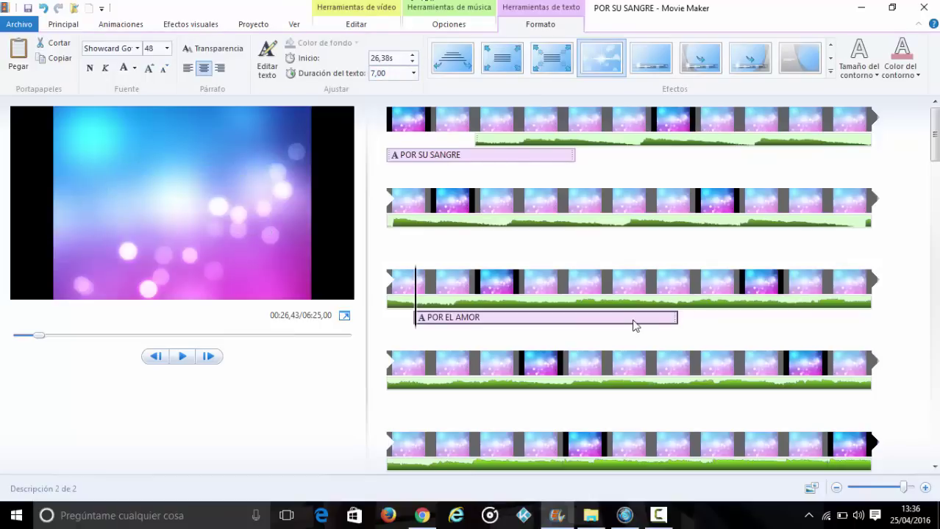
{"action": "left_click", "coordinate": [608, 286]}
{"action": "key", "text": "space"}
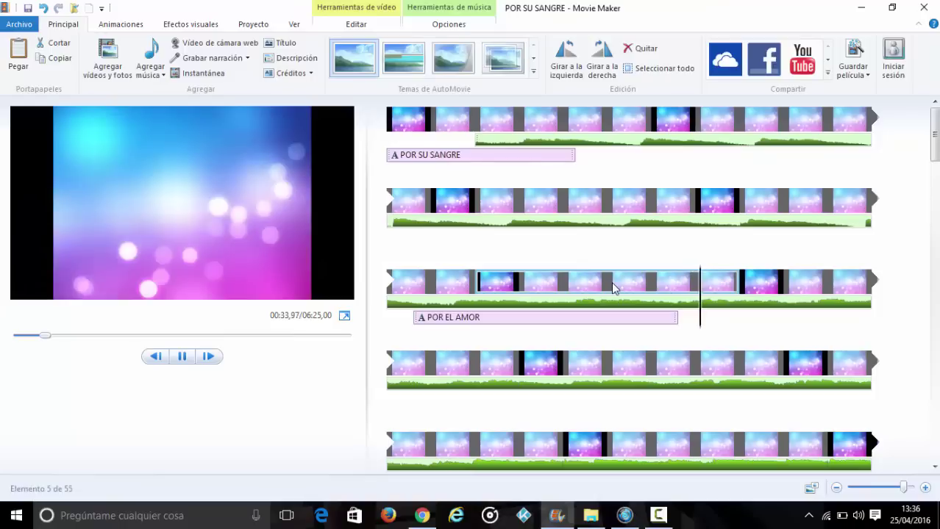
{"action": "key", "text": "space"}
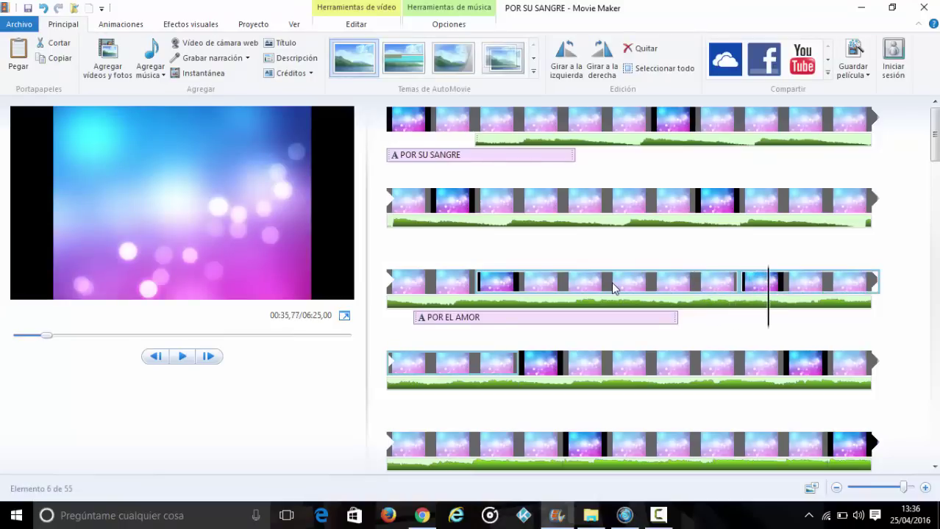
{"action": "left_click", "coordinate": [658, 517]}
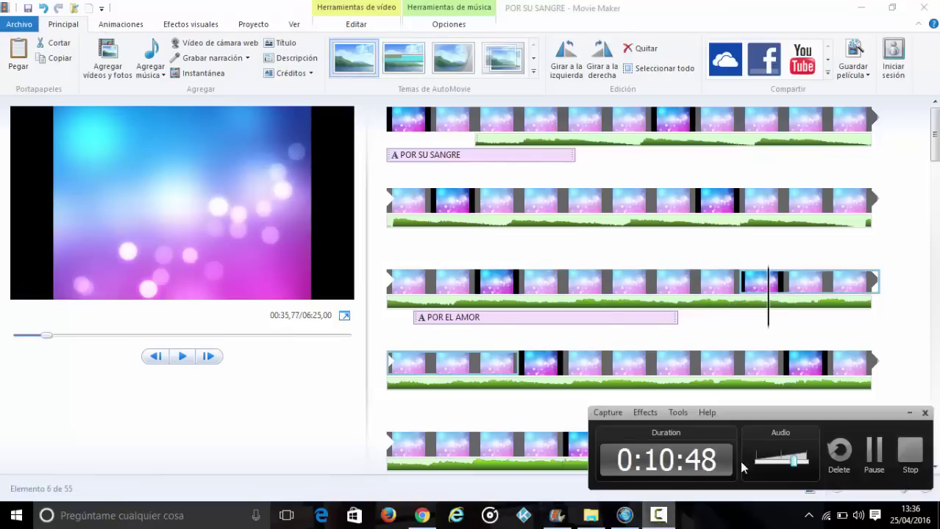
{"action": "left_click", "coordinate": [868, 453]}
{"action": "left_click", "coordinate": [659, 516]}
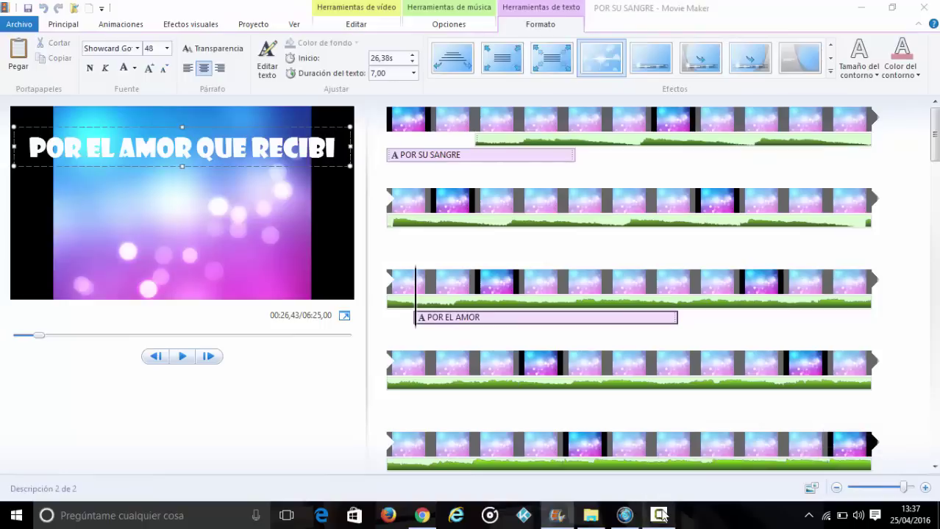
{"action": "left_click", "coordinate": [660, 515]}
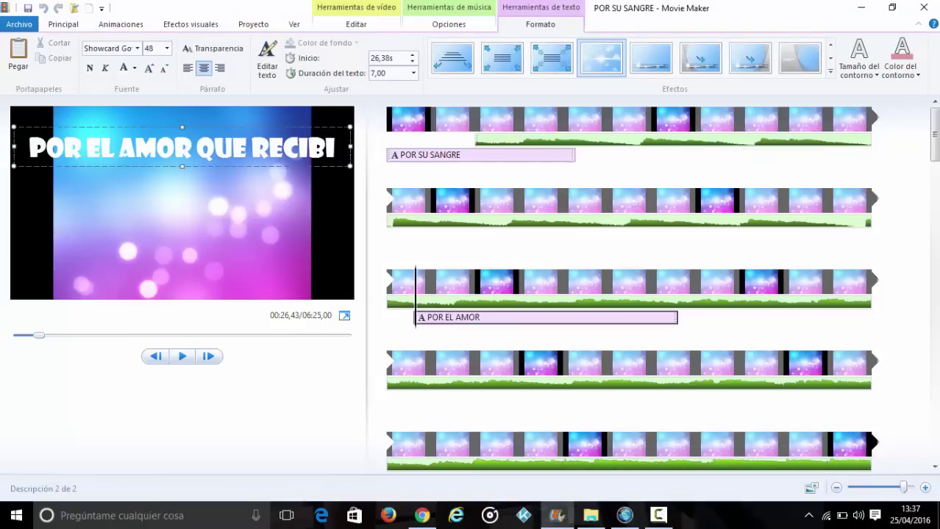
Step: Add CUANDO ESCUCHE TU and CORAZÓN as further lines of the POR EL AMOR QUE RECIBI caption and move its box slightly down
{"action": "left_click_drag", "start_coordinate": [181, 167], "coordinate": [182, 197]}
{"action": "type", "text": "C"}
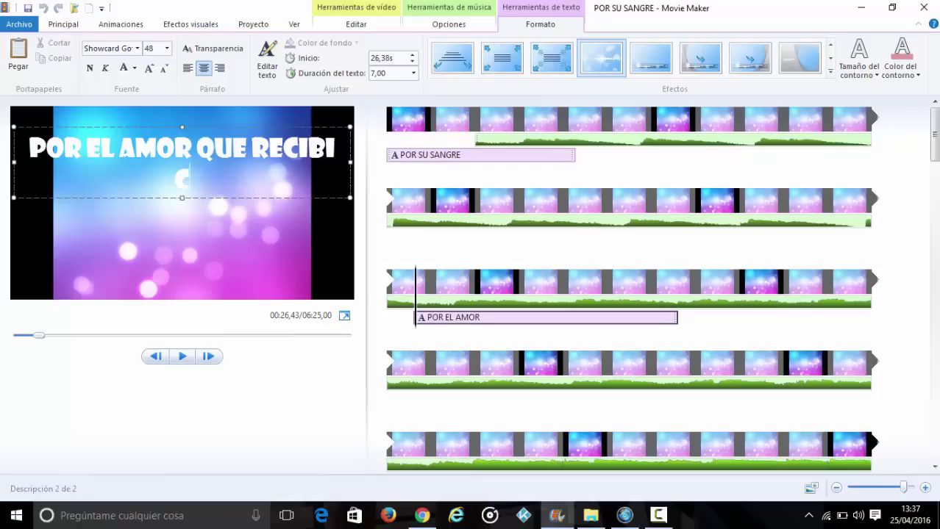
{"action": "type", "text": "UANDO ESCU"}
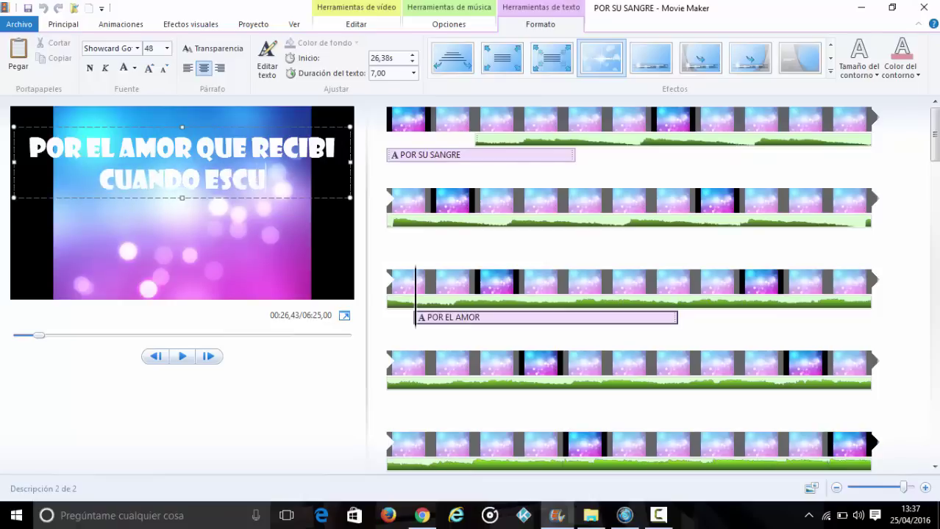
{"action": "type", "text": "CHE TU"}
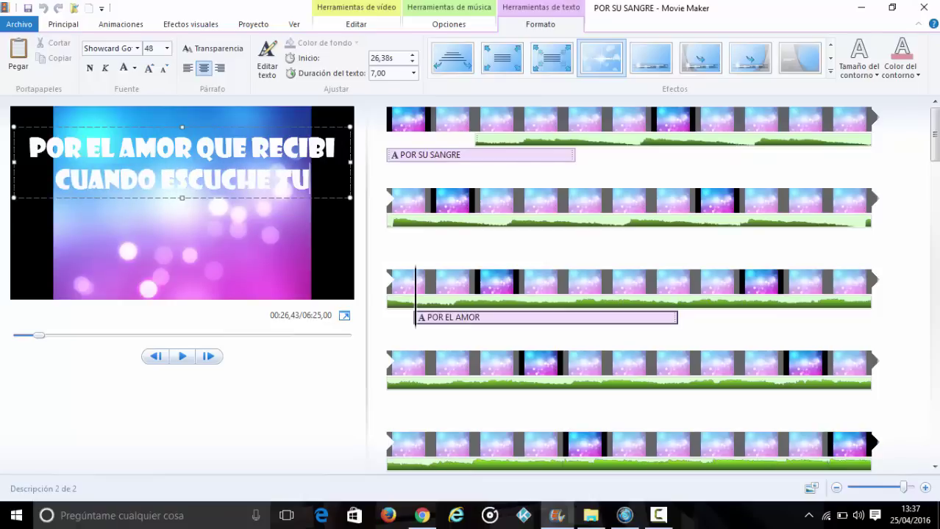
{"action": "key", "text": "Return"}
{"action": "type", "text": "CORAZ"}
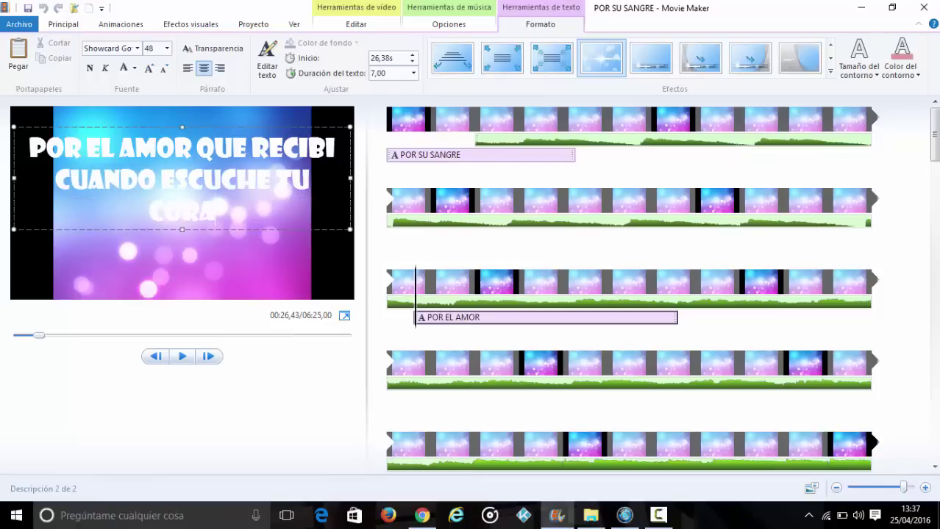
{"action": "type", "text": "ÓN"}
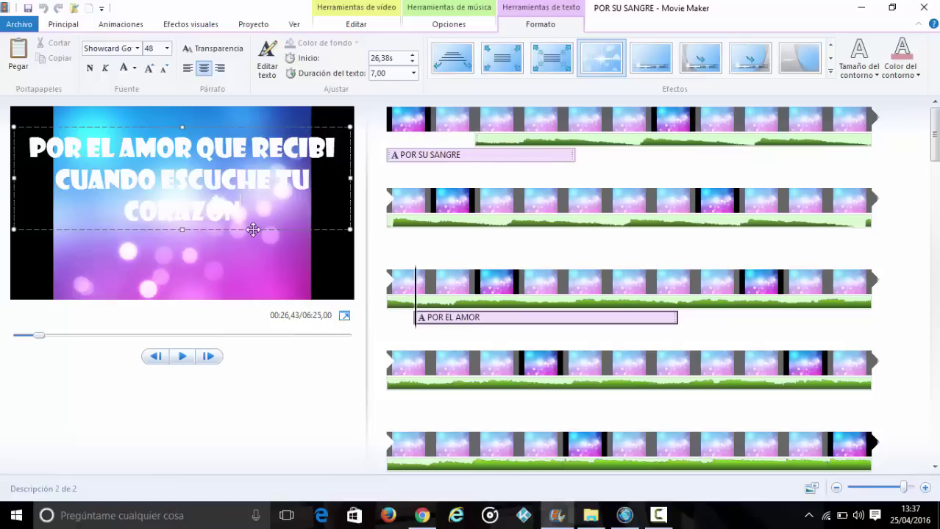
{"action": "left_click_drag", "start_coordinate": [252, 229], "coordinate": [252, 236]}
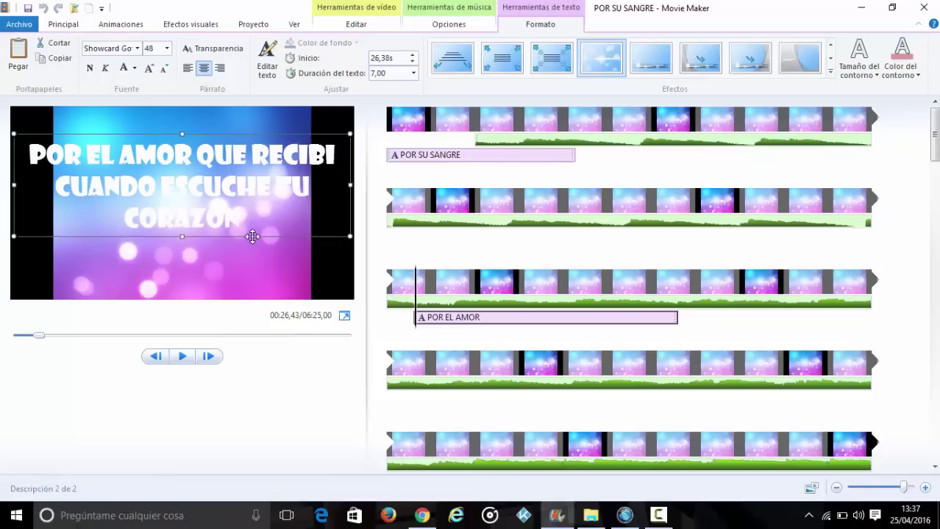
Step: Switch to the lyrics page in Chrome, highlight the lines from Por que sentí la sanidad to La salvación me entrego a ti, and return to Movie Maker
{"action": "key", "text": "alt+Tab"}
{"action": "key", "text": "alt+Tab"}
{"action": "key", "text": "alt+Tab"}
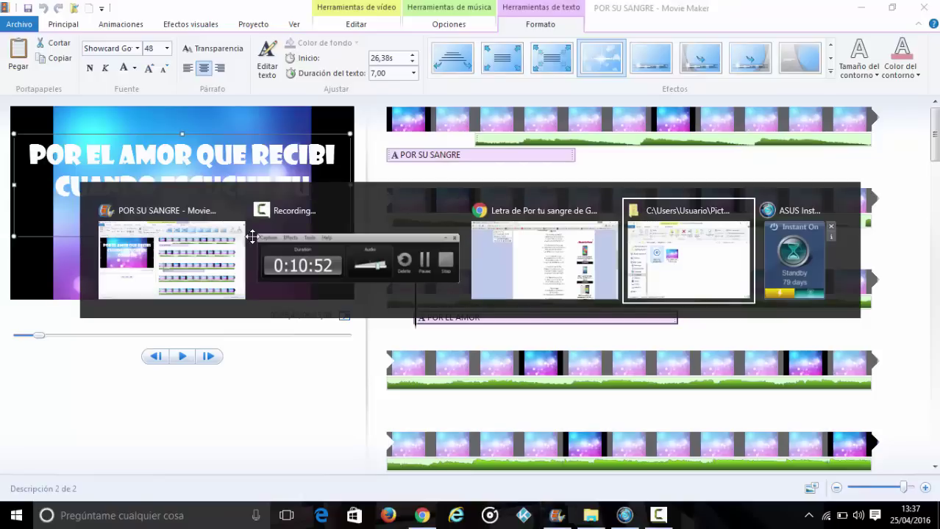
{"action": "key", "text": "alt+Tab"}
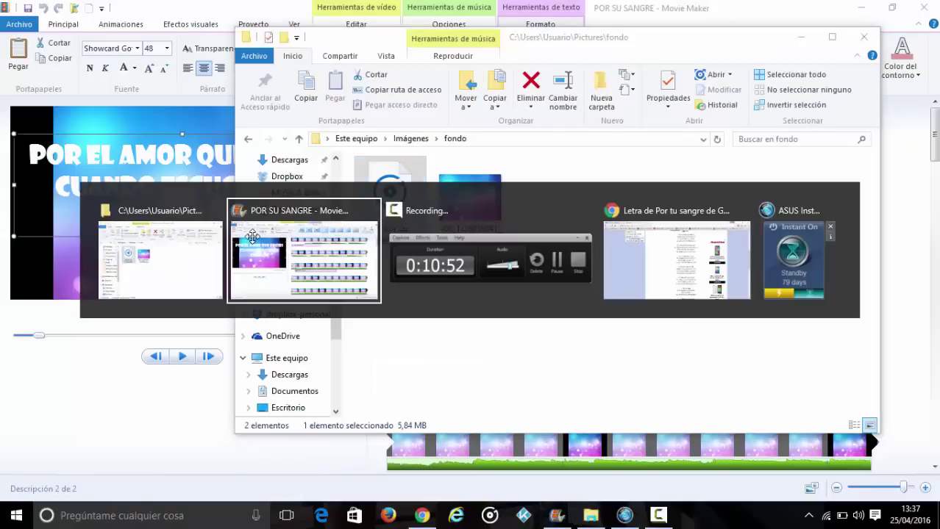
{"action": "key", "text": "alt+Tab"}
{"action": "key", "text": "alt+Tab"}
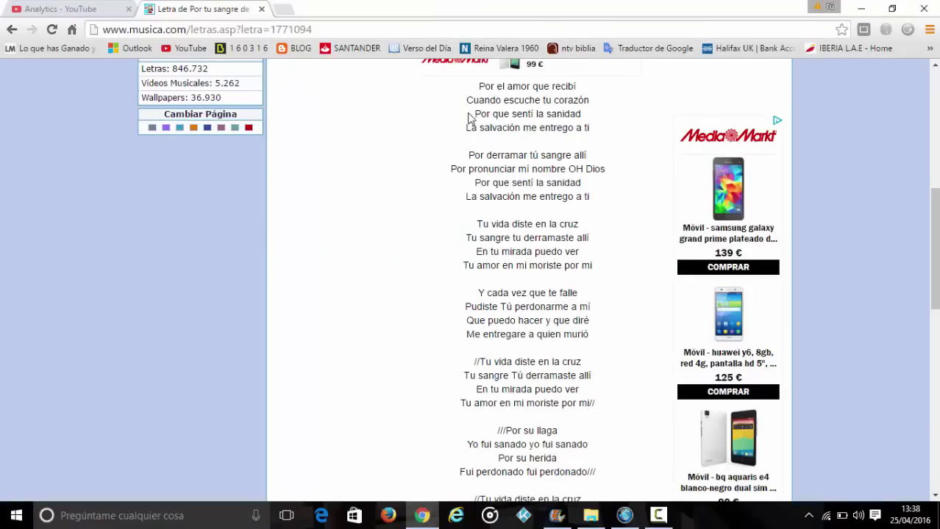
{"action": "left_click_drag", "start_coordinate": [474, 116], "coordinate": [595, 127]}
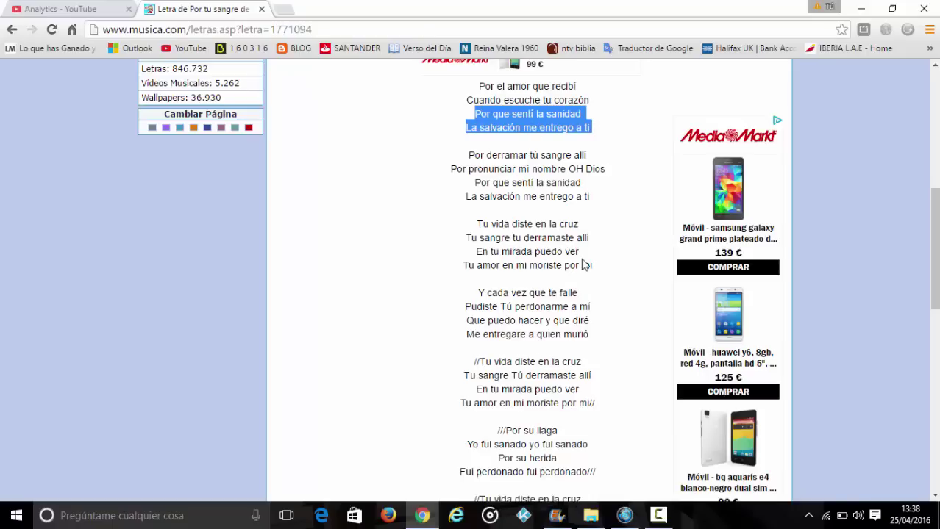
{"action": "key", "text": "alt+Tab"}
{"action": "key", "text": "alt+Tab"}
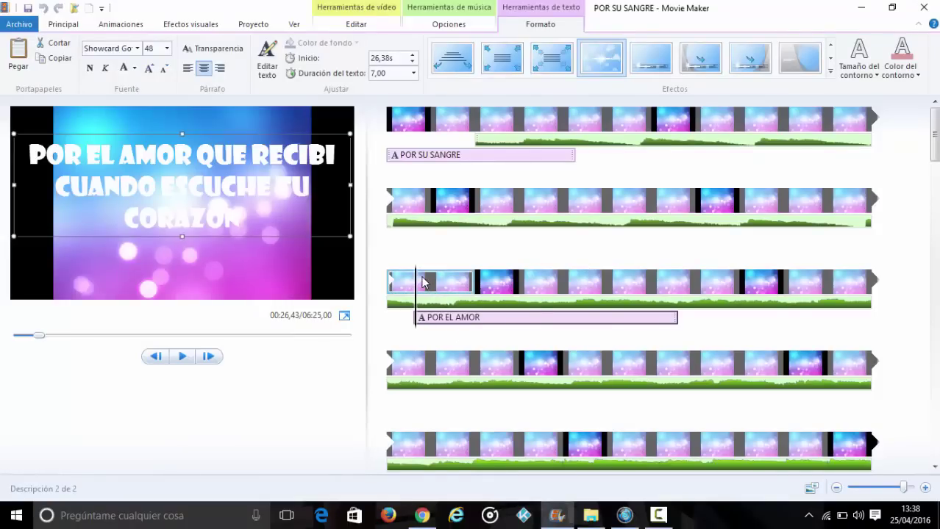
Step: Play the movie from 00:25,70 to check the three-line caption against the song
{"action": "left_click", "coordinate": [416, 282]}
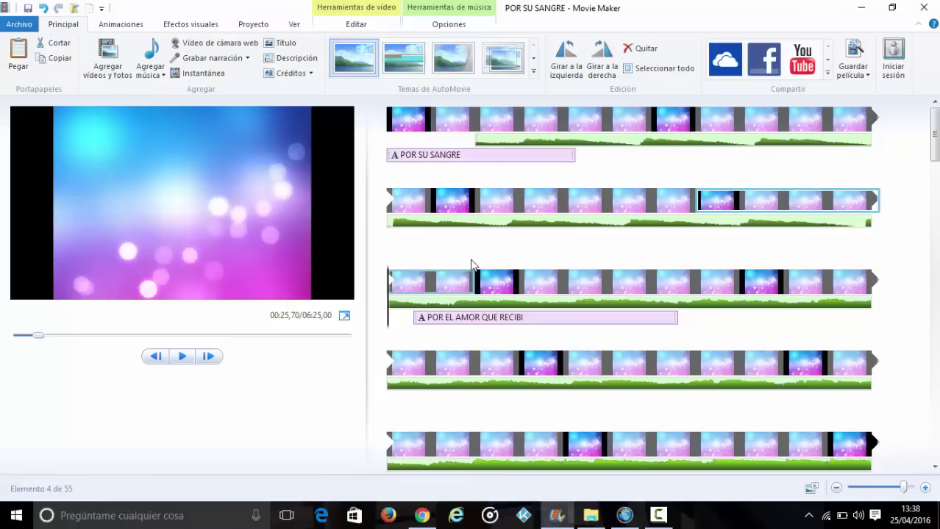
{"action": "key", "text": "space"}
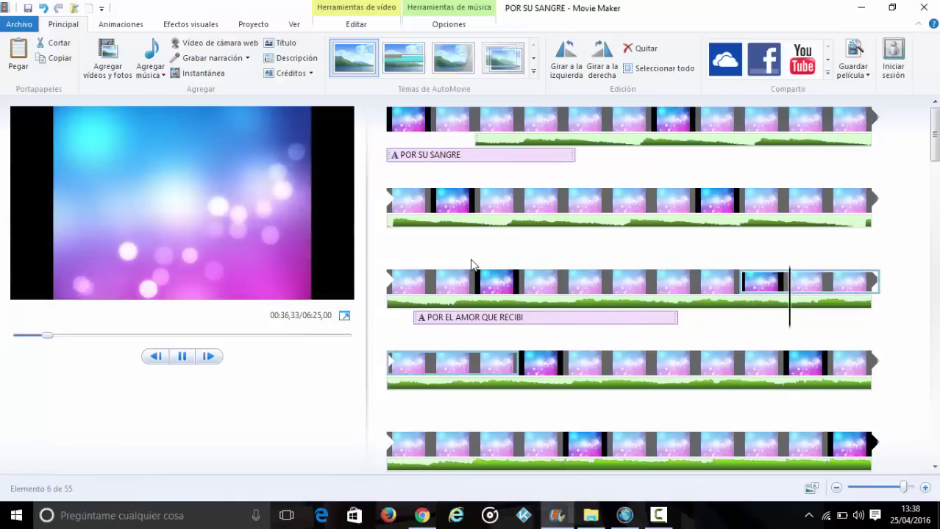
{"action": "key", "text": "space"}
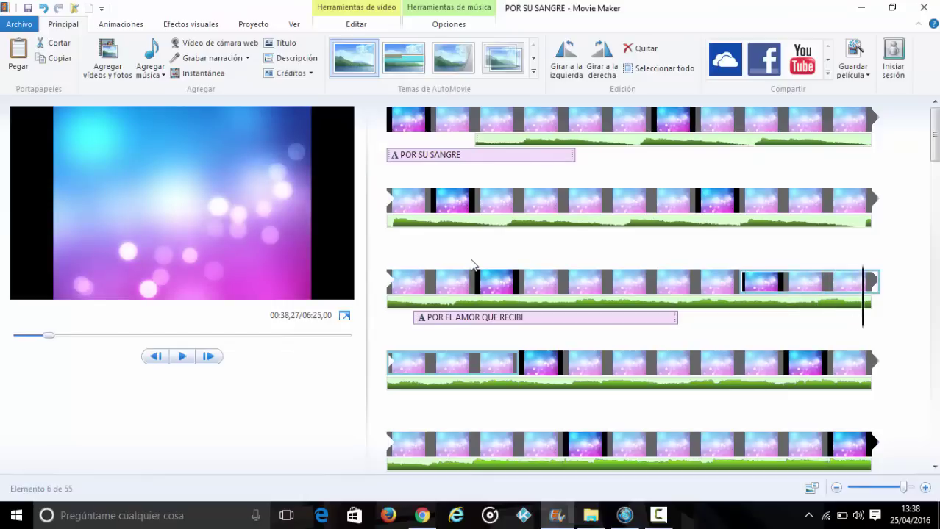
Step: Try a text duration of 12,50 seconds for the three-line caption and briefly preview it
{"action": "left_click", "coordinate": [613, 322]}
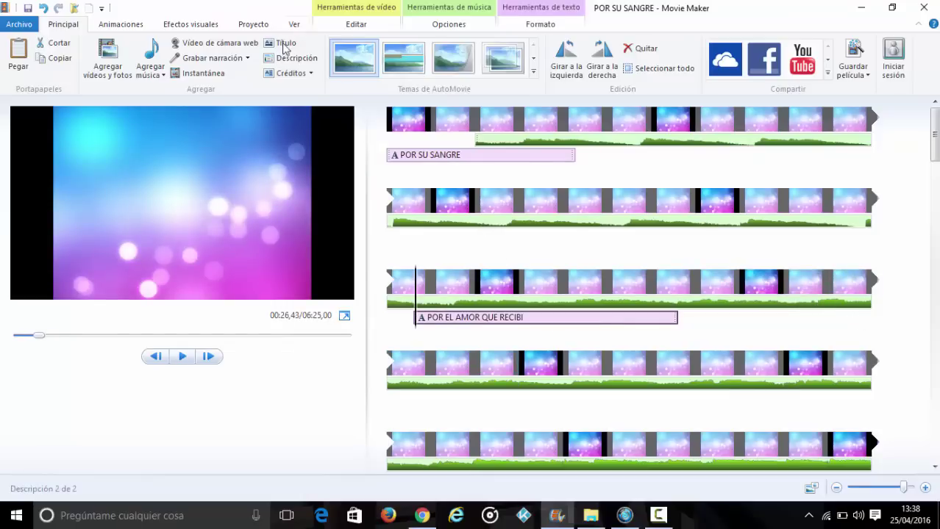
{"action": "left_click", "coordinate": [657, 515]}
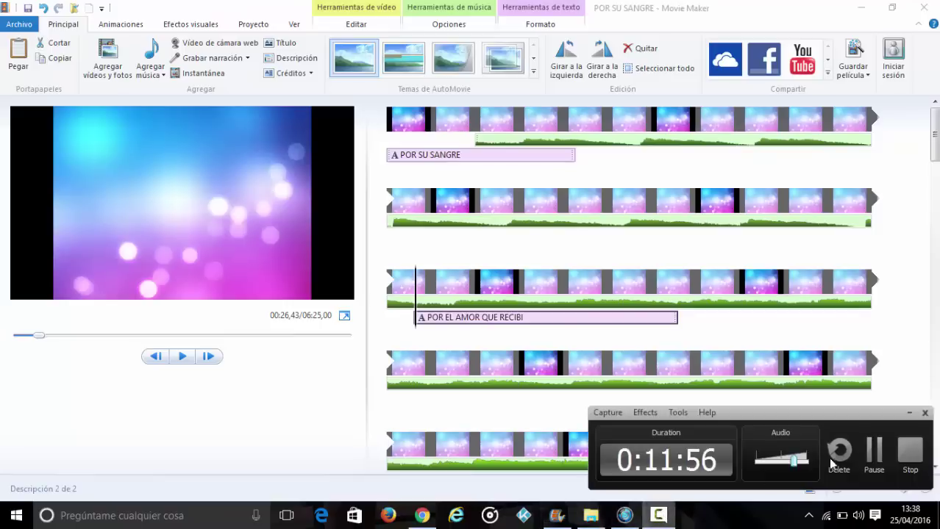
{"action": "left_click", "coordinate": [874, 454]}
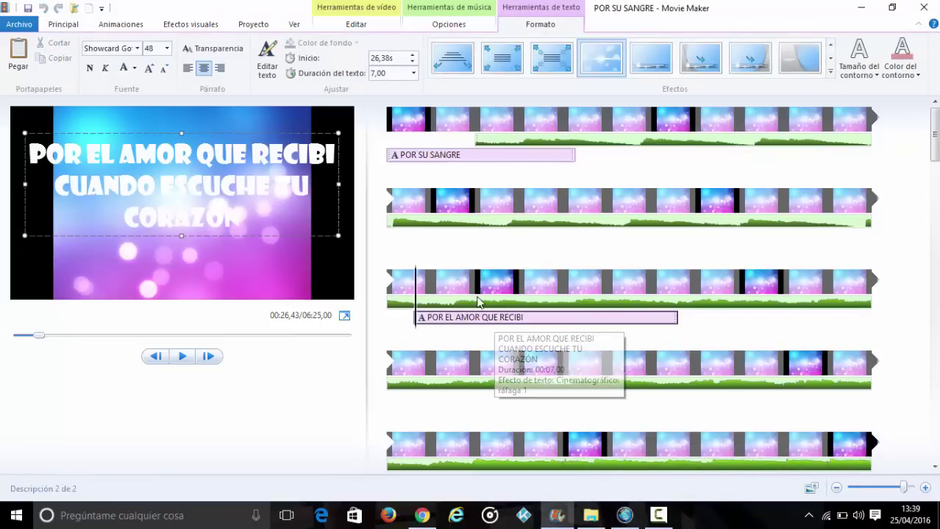
{"action": "left_click", "coordinate": [397, 75]}
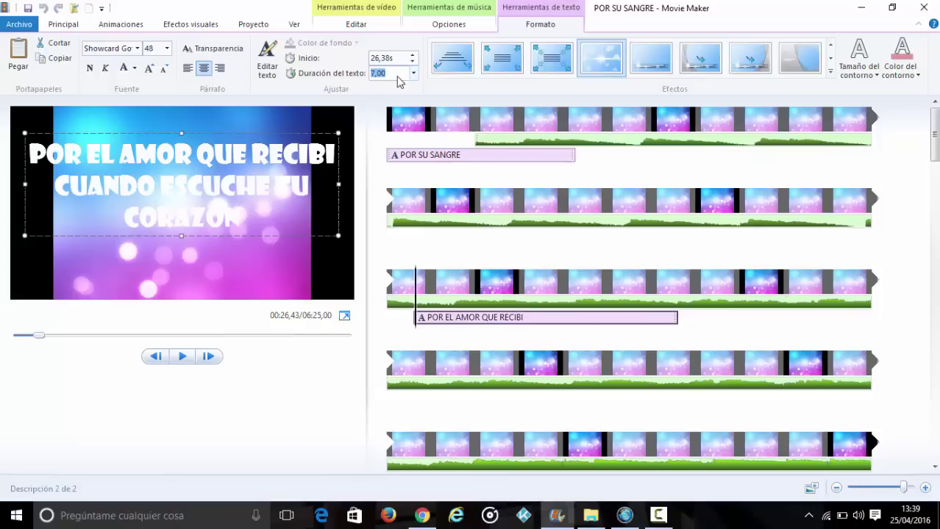
{"action": "key", "text": "Return"}
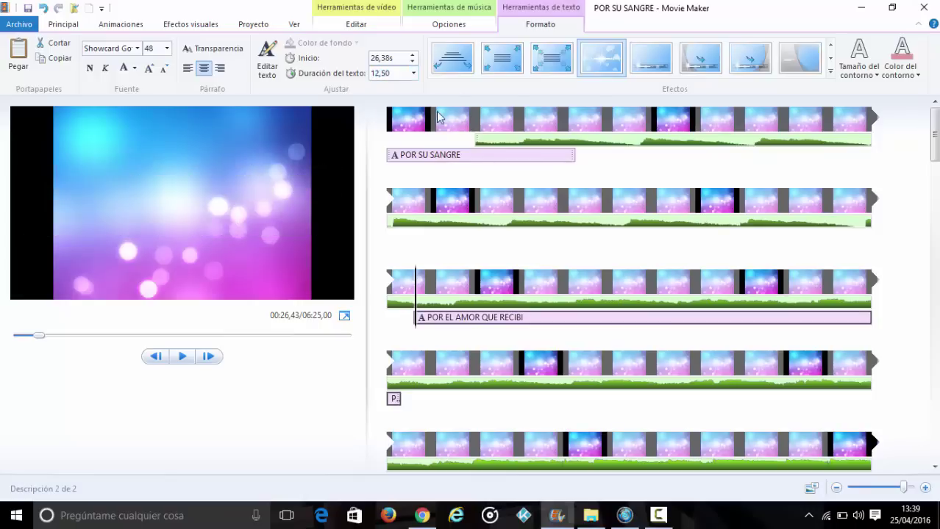
{"action": "key", "text": "space"}
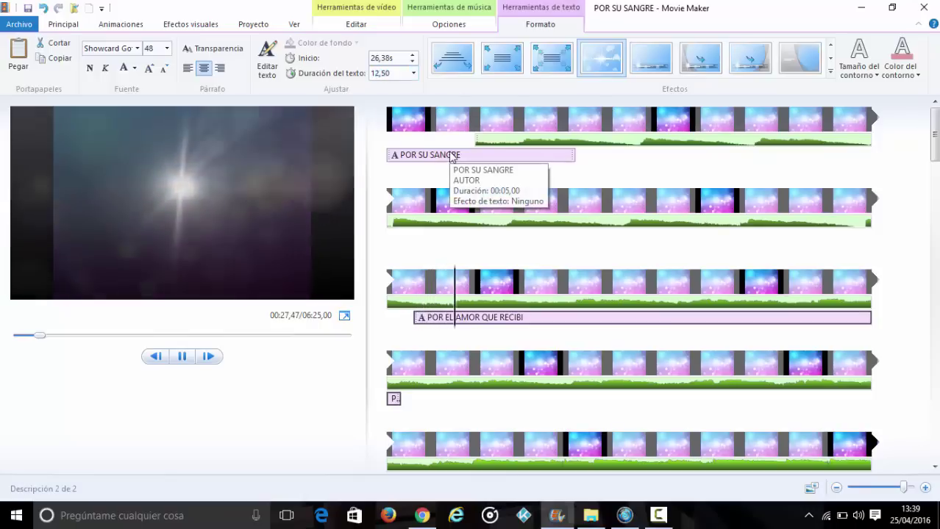
{"action": "key", "text": "space"}
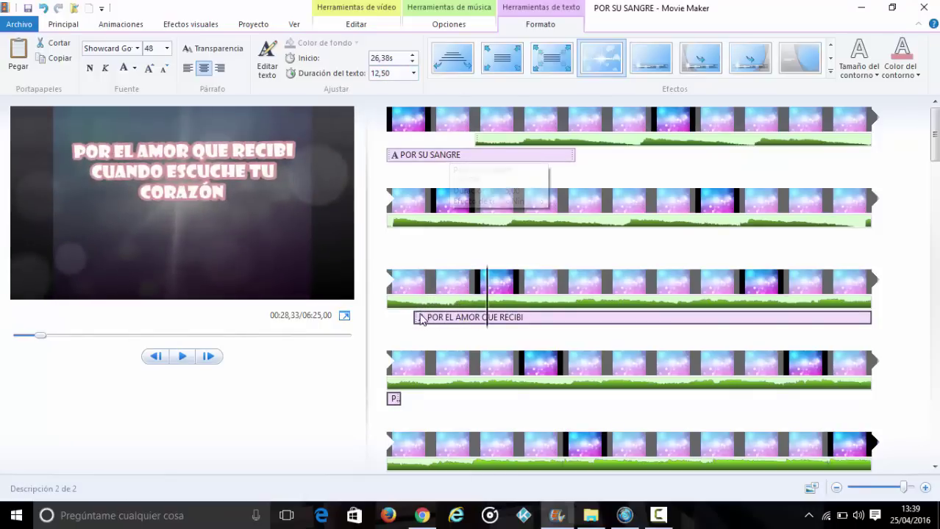
Step: Shift the three-line caption earlier on the timeline to start at 25,94s and play it with the song
{"action": "left_click_drag", "start_coordinate": [417, 318], "coordinate": [400, 319]}
{"action": "key", "text": "space"}
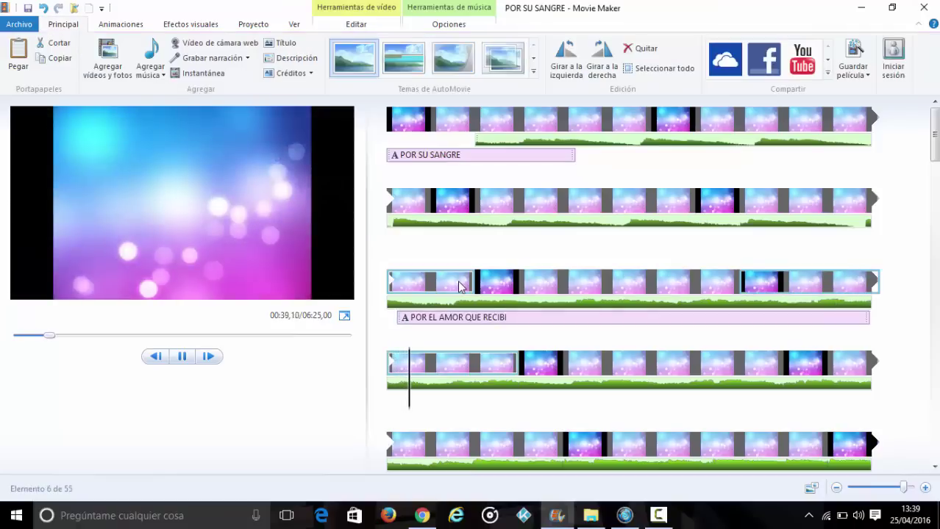
{"action": "key", "text": "space"}
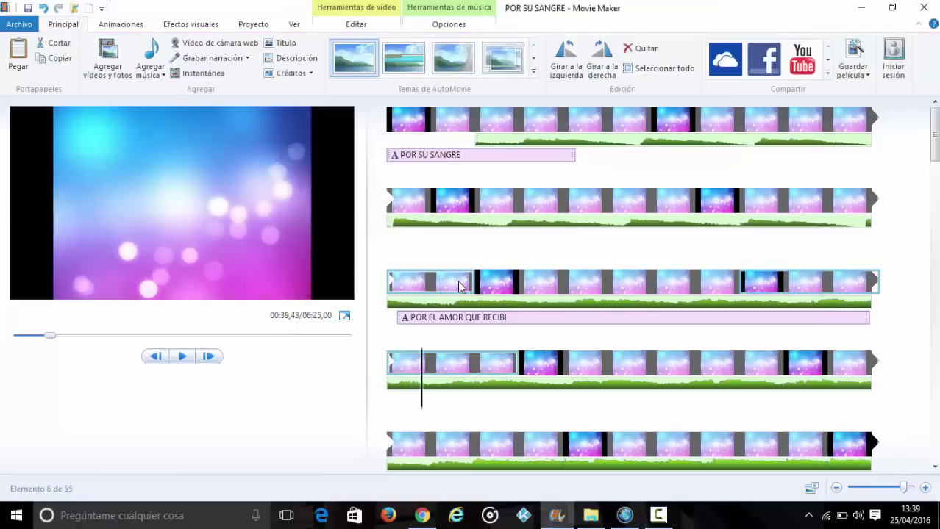
Step: Set the three-line caption's text duration to 15,00 seconds
{"action": "left_click", "coordinate": [429, 321]}
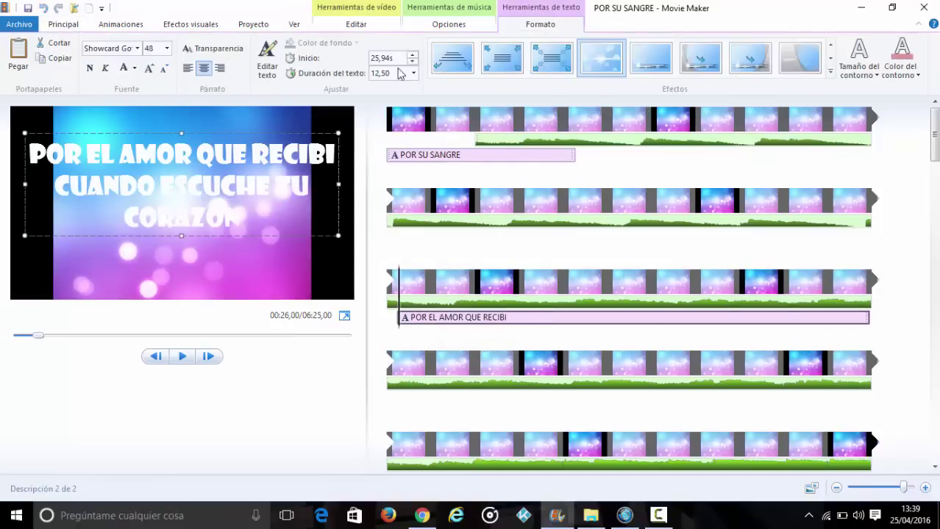
{"action": "left_click", "coordinate": [397, 76]}
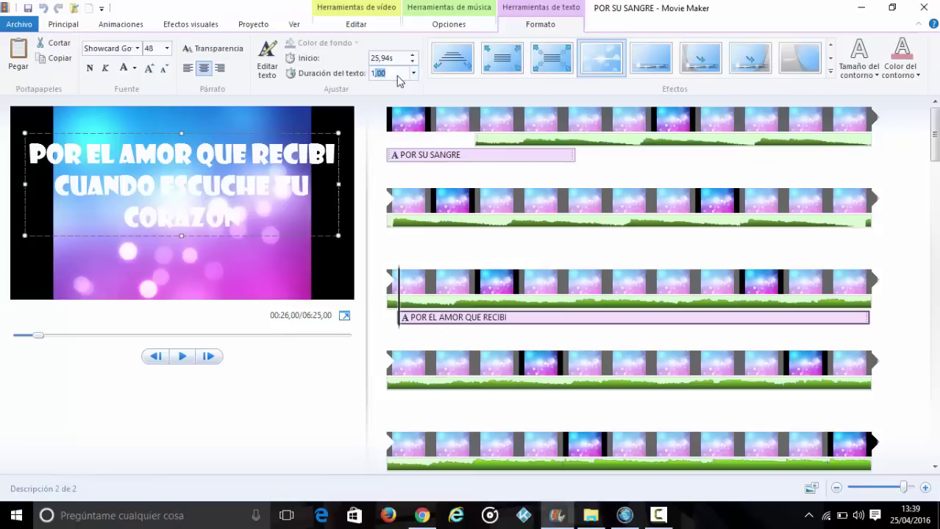
{"action": "type", "text": "15,00"}
{"action": "key", "text": "Return"}
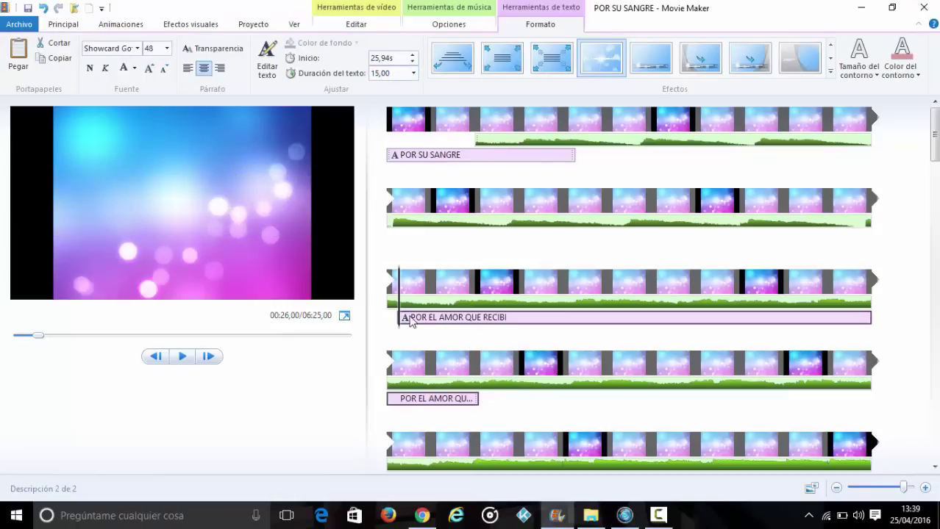
Step: Copy the three-line caption and paste the copy at the start of the next bubbles clip, at 42,00s
{"action": "left_click", "coordinate": [401, 402]}
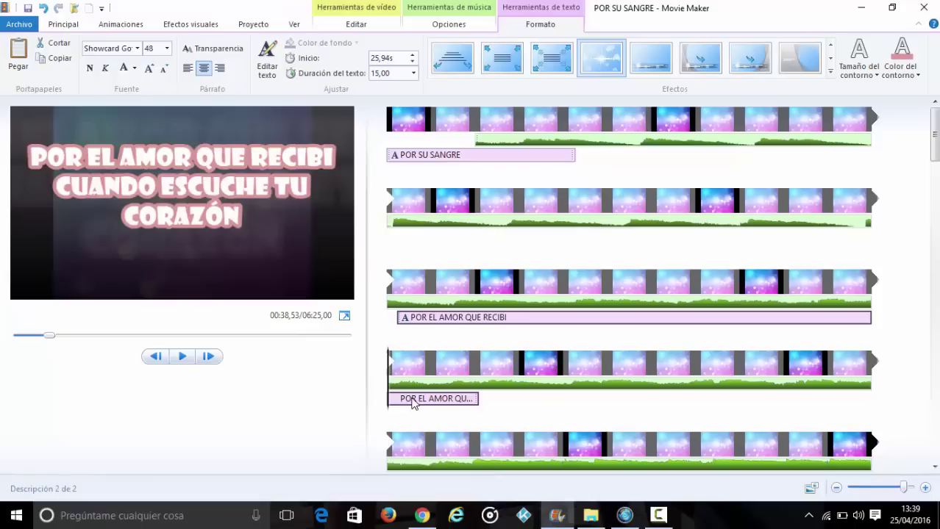
{"action": "left_click", "coordinate": [538, 368]}
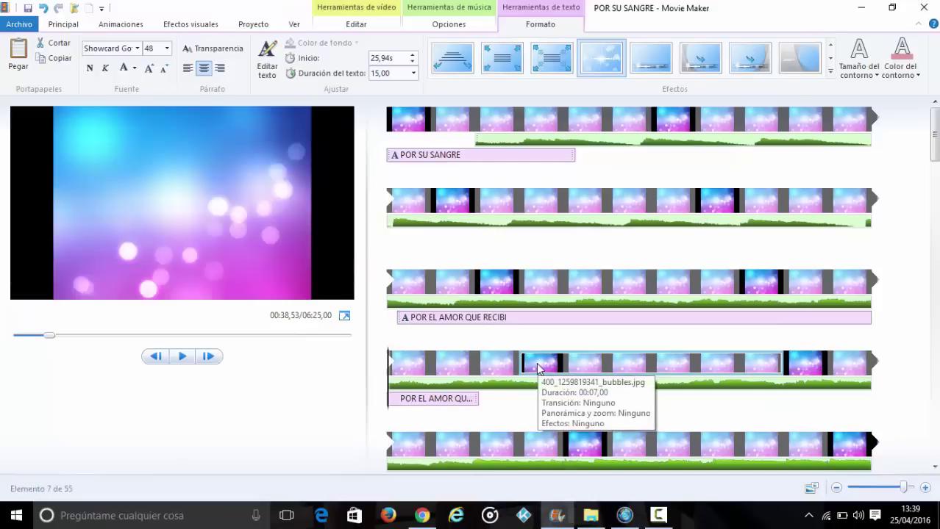
{"action": "left_click", "coordinate": [537, 368]}
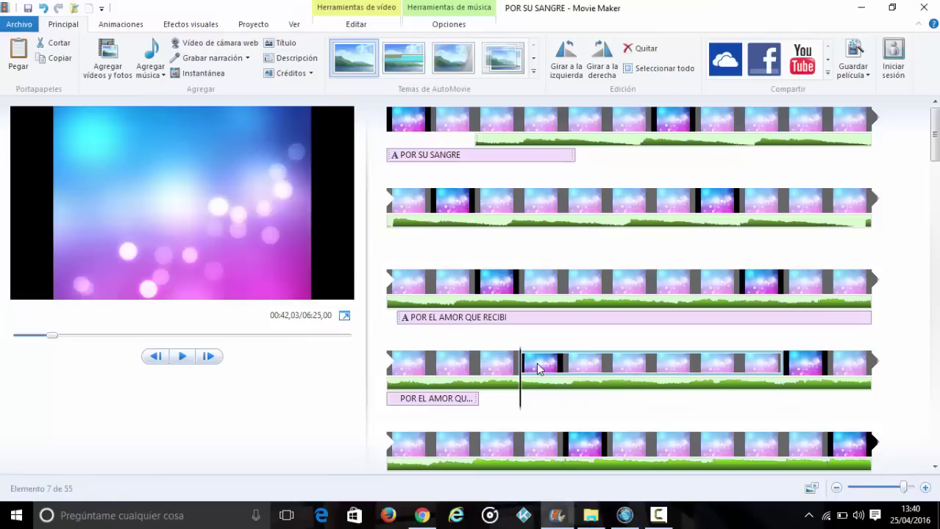
{"action": "key", "text": "ctrl+v"}
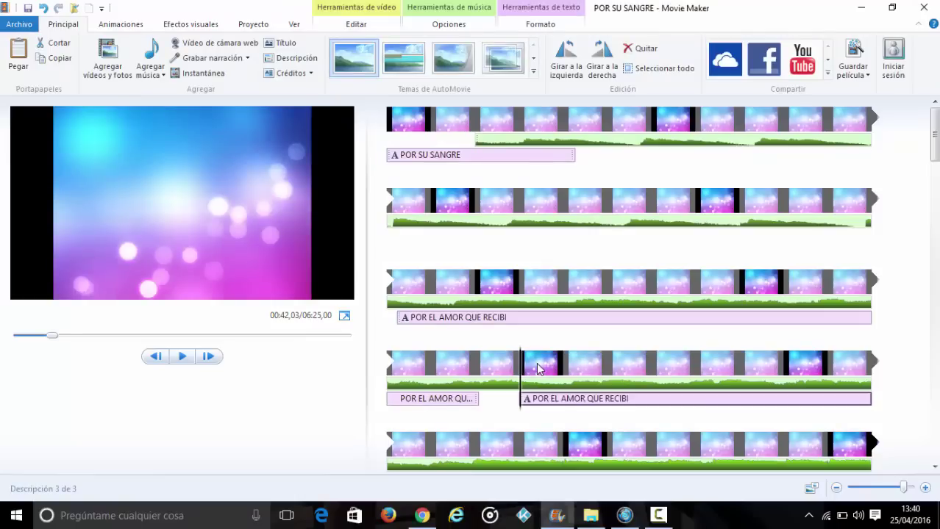
Step: Move the pasted caption's box to the upper edge of the video frame and widen it to the full frame width
{"action": "left_click", "coordinate": [563, 400]}
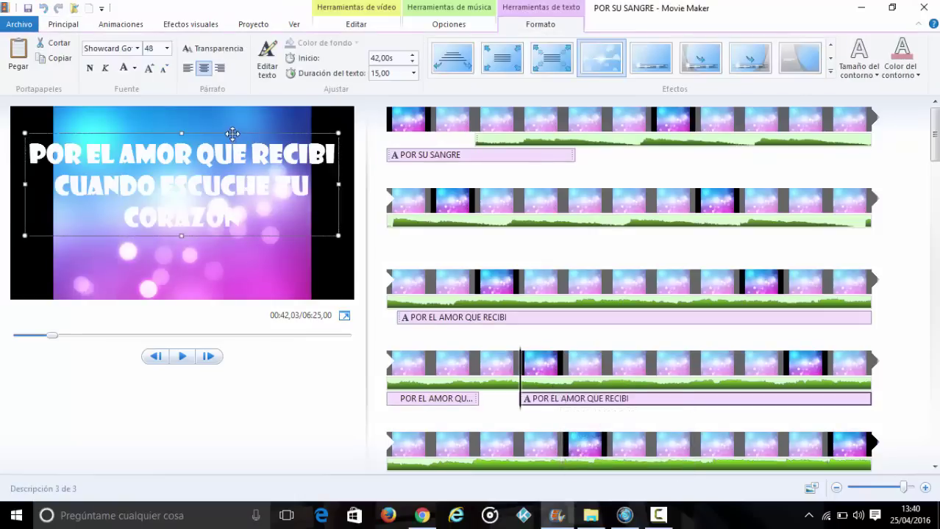
{"action": "left_click_drag", "start_coordinate": [232, 133], "coordinate": [187, 108]}
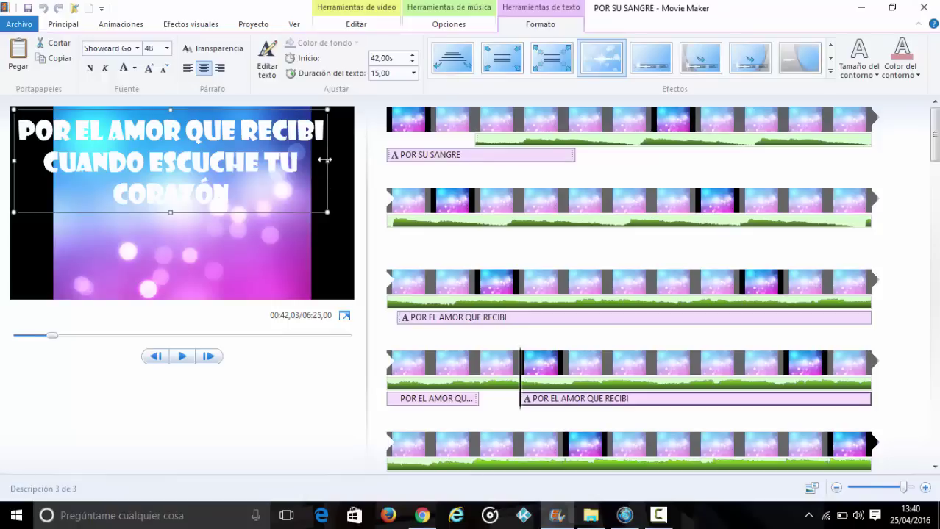
{"action": "left_click_drag", "start_coordinate": [325, 159], "coordinate": [350, 159]}
Step: Widen the pasted caption's box and replace its text with the lyrics "Por que sentí la sanidad La salvación me entrego a ti"
{"action": "left_click_drag", "start_coordinate": [18, 133], "coordinate": [415, 255]}
{"action": "key", "text": "alt+Tab"}
{"action": "key", "text": "alt+Tab"}
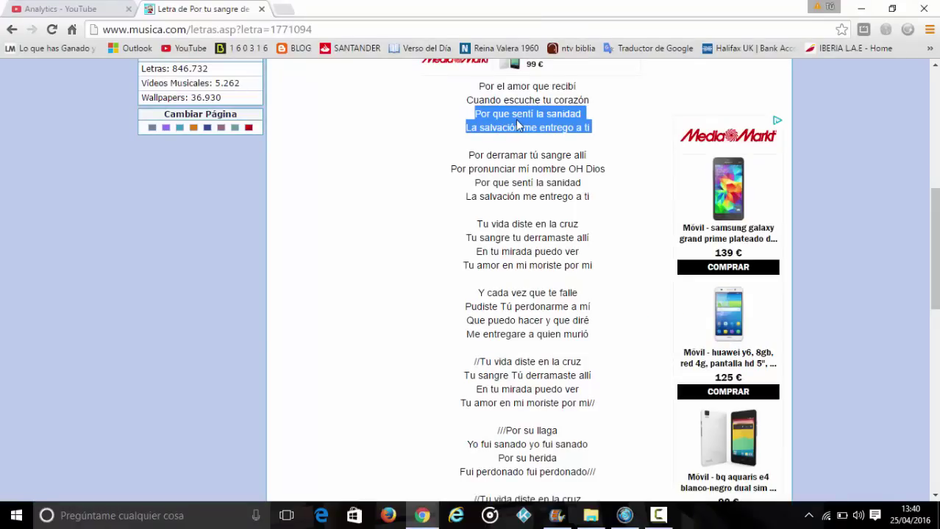
{"action": "key", "text": "alt+Tab"}
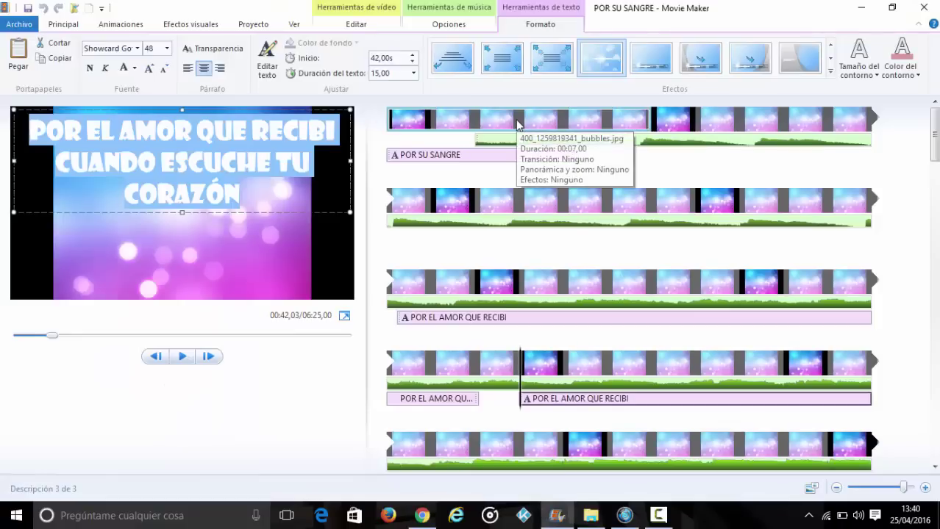
{"action": "type", "text": "POR QUE SENTÍ LA SANIDAD LA SALVACIÓN ME ENTREGO A TI"}
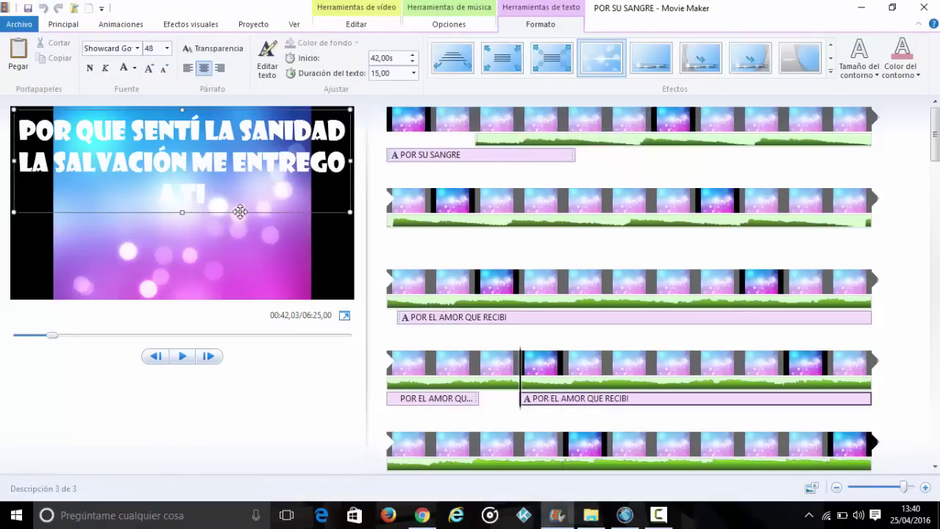
Step: Play the end of the first lyric caption several times to find where the next lyric line should begin
{"action": "left_click", "coordinate": [452, 360]}
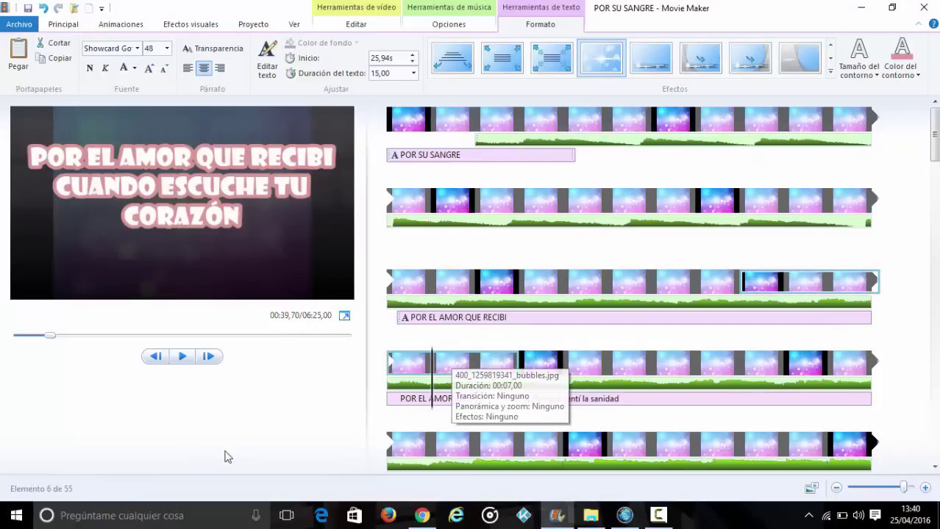
{"action": "key", "text": "space"}
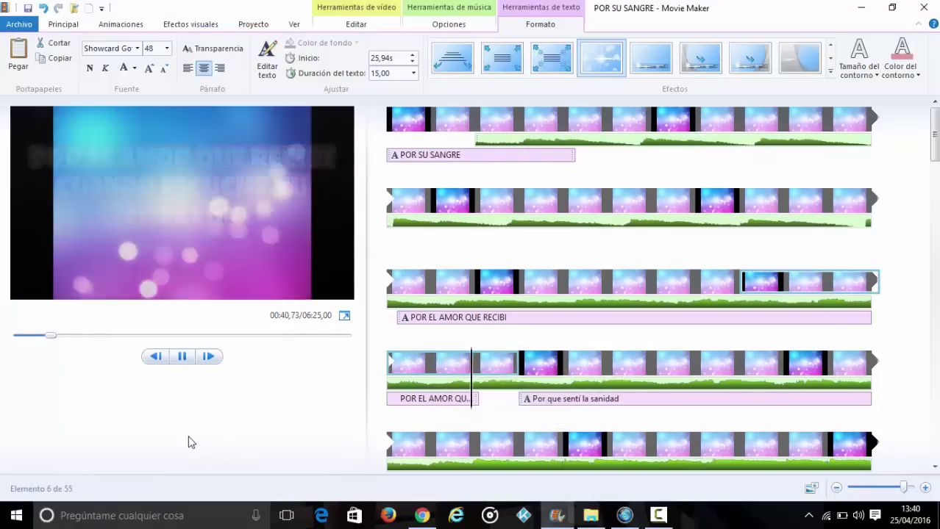
{"action": "key", "text": "space"}
{"action": "left_click", "coordinate": [432, 366]}
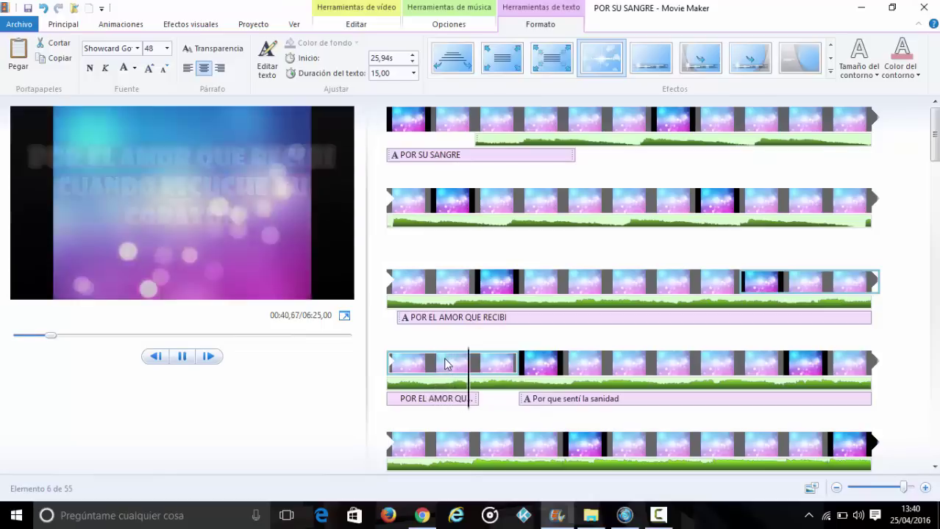
{"action": "key", "text": "space"}
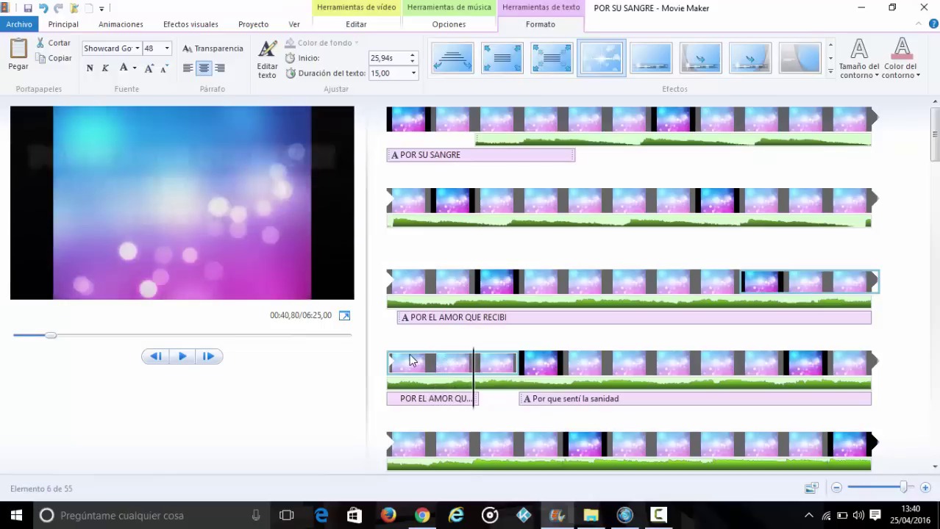
{"action": "key", "text": "Home"}
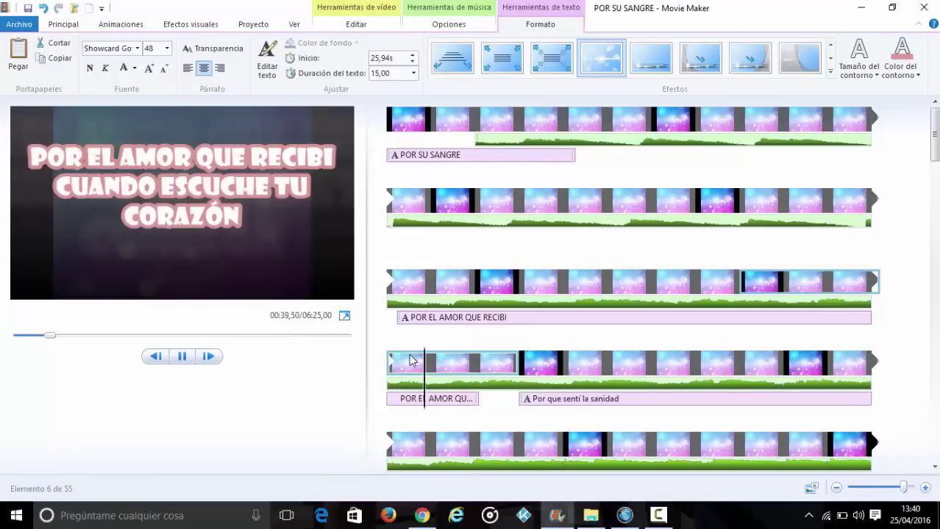
{"action": "key", "text": "space"}
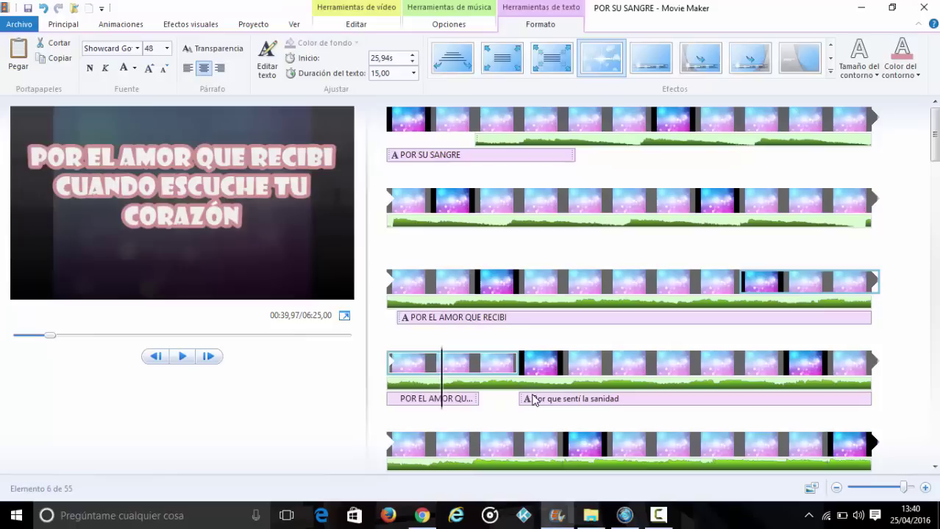
Step: Shift the "Por que sentí la sanidad" caption earlier on the timeline to start at 38,81s, checking it against the song
{"action": "left_click_drag", "start_coordinate": [533, 400], "coordinate": [433, 399]}
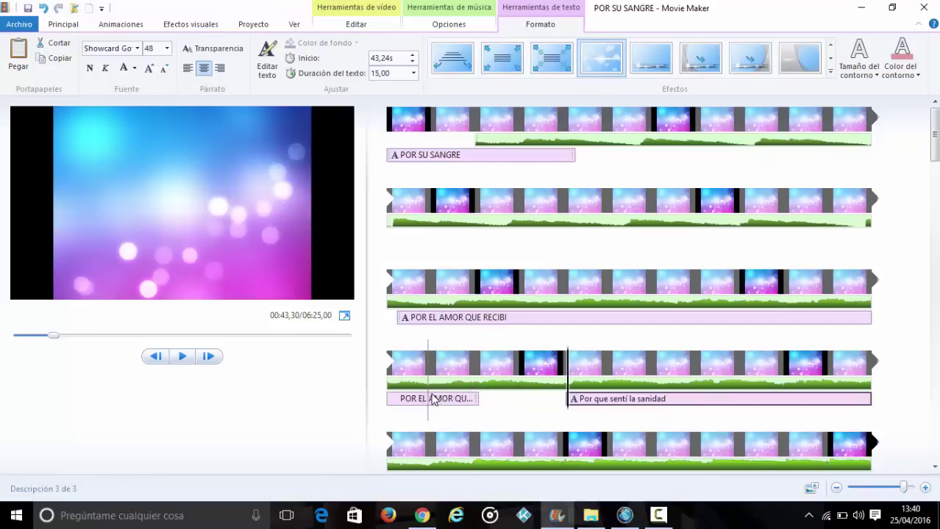
{"action": "left_click", "coordinate": [395, 364]}
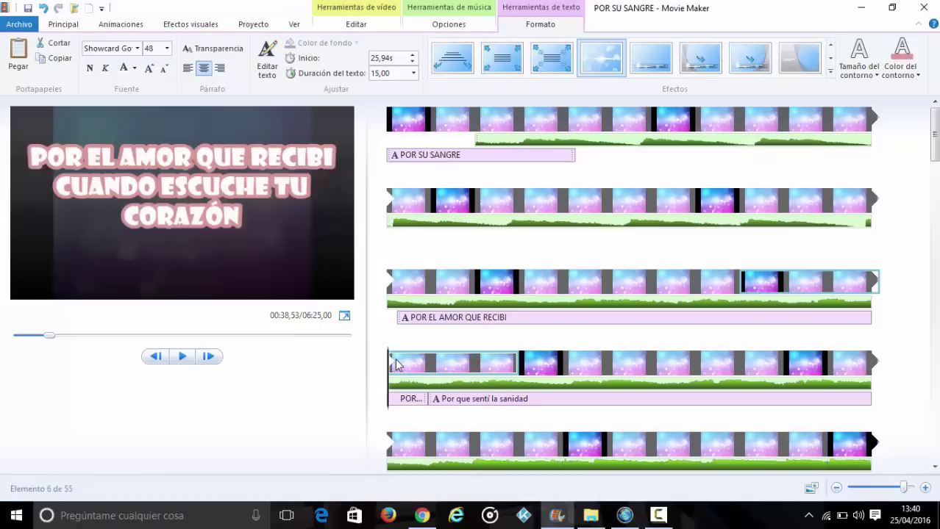
{"action": "key", "text": "space"}
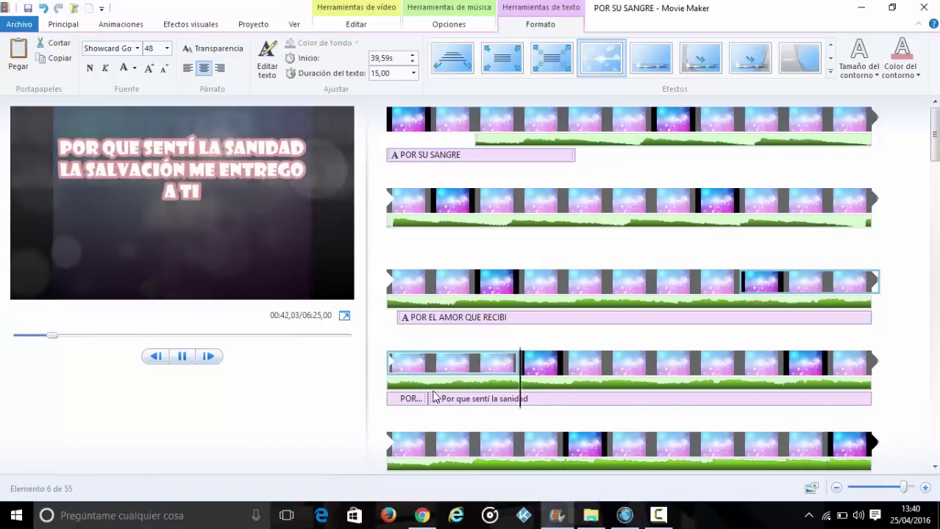
{"action": "key", "text": "space"}
{"action": "left_click_drag", "start_coordinate": [445, 404], "coordinate": [403, 407]}
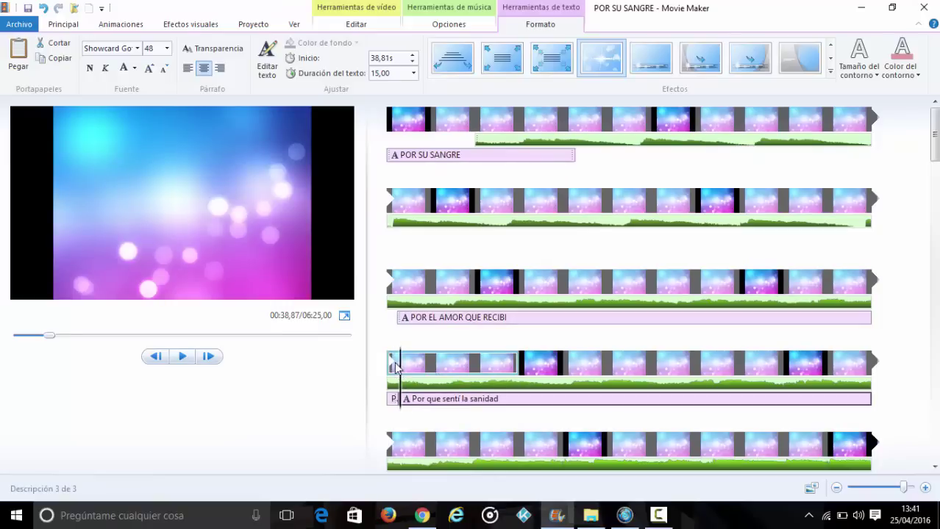
Step: Play the second lyric caption with the song to check its timing and inspect where it ends on the timeline
{"action": "left_click", "coordinate": [406, 367]}
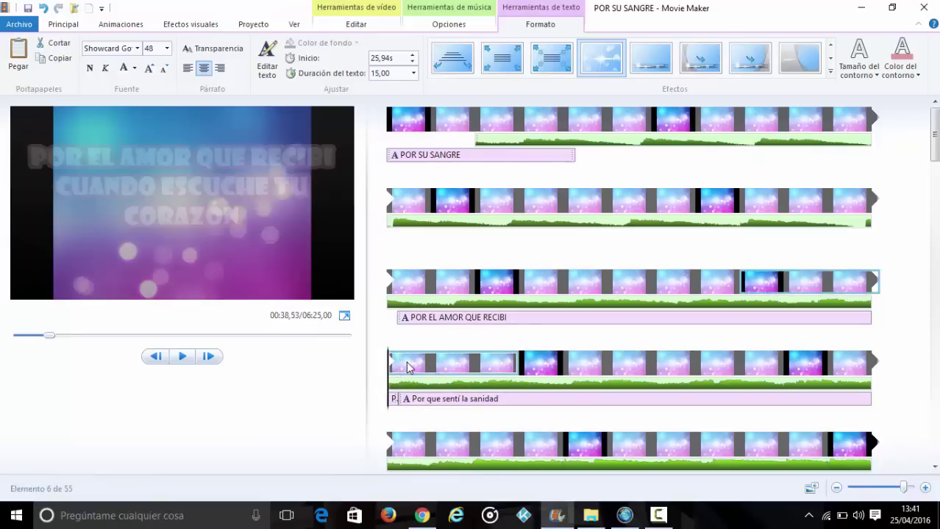
{"action": "key", "text": "space"}
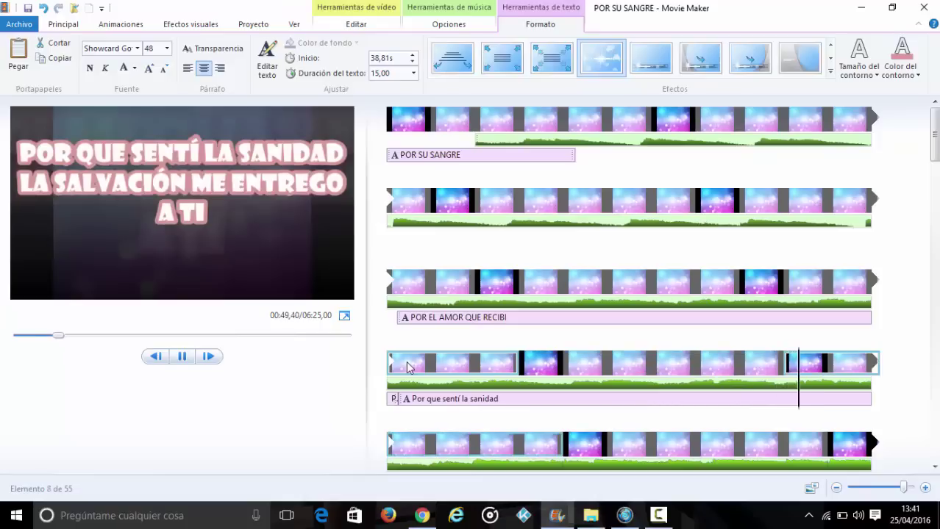
{"action": "key", "text": "space"}
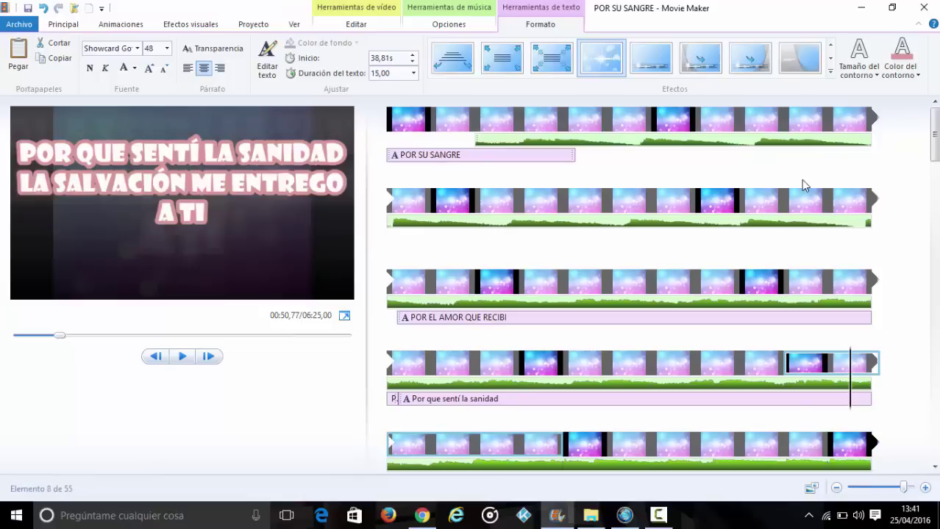
{"action": "scroll", "coordinate": [936, 149], "scroll_direction": "down", "scroll_amount": 2}
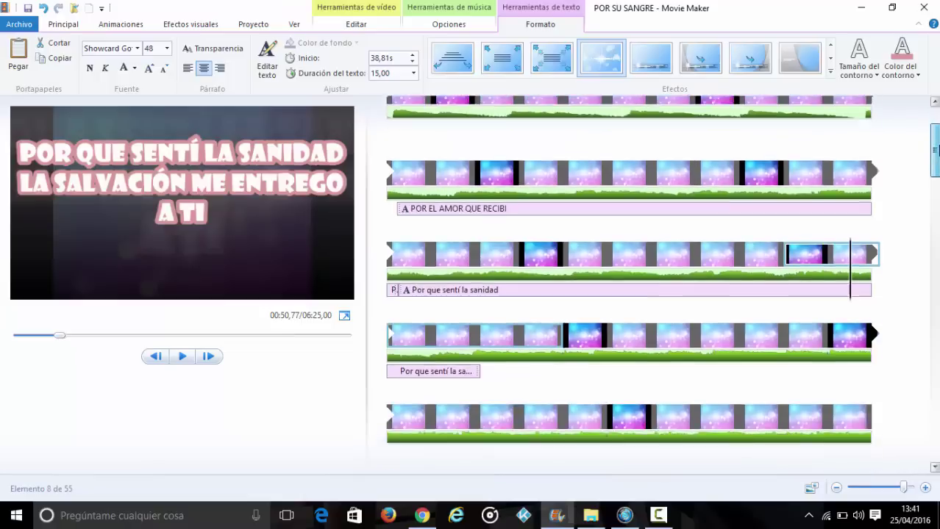
{"action": "scroll", "coordinate": [935, 150], "scroll_direction": "up", "scroll_amount": 2}
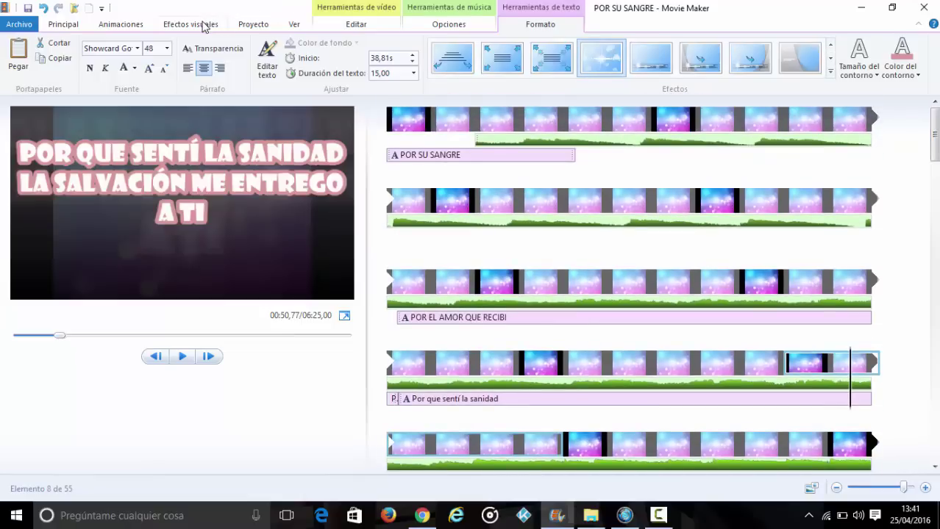
Step: Return to the start of the video and look through the available visual effects, transitions, project settings and clip-editing options
{"action": "key", "text": "Home"}
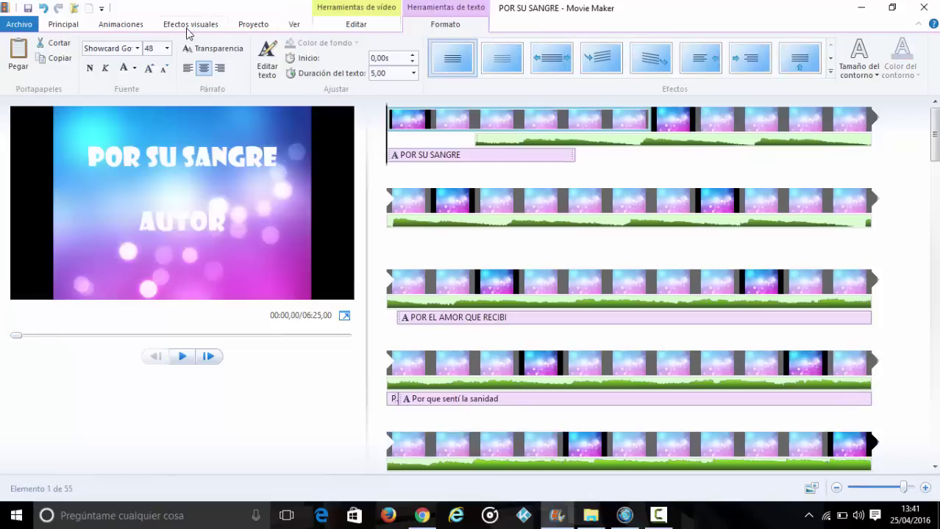
{"action": "left_click", "coordinate": [188, 27]}
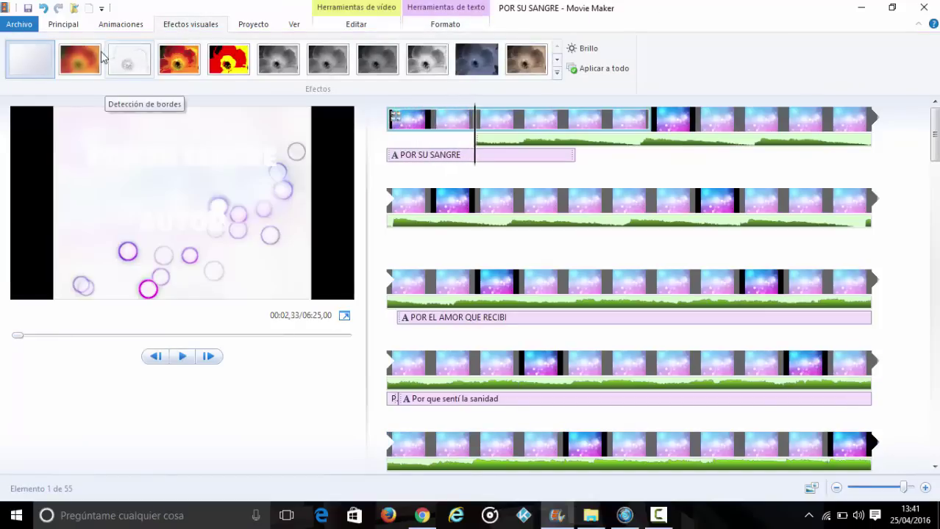
{"action": "left_click", "coordinate": [123, 26]}
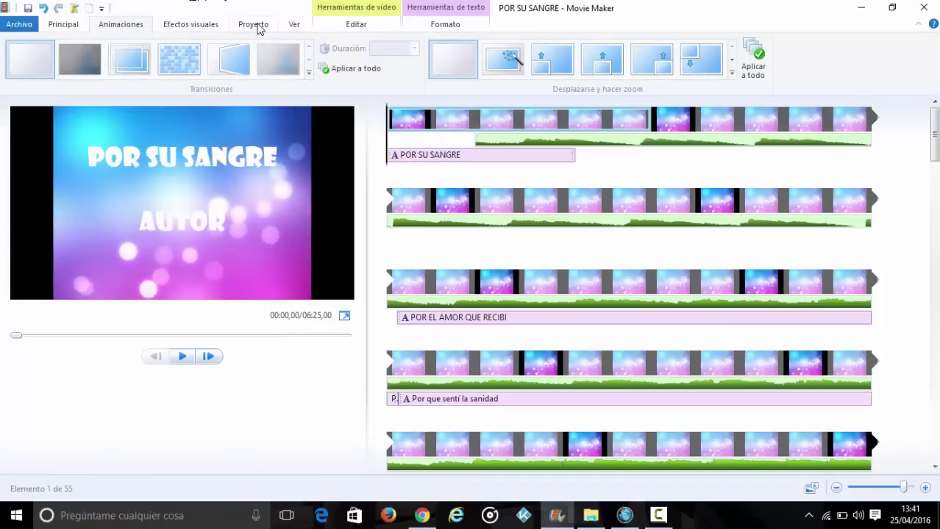
{"action": "left_click", "coordinate": [256, 26]}
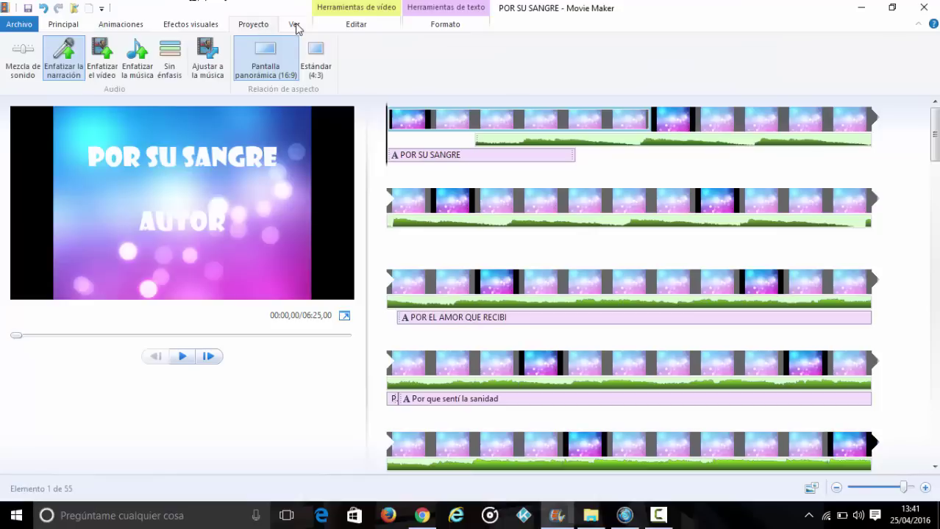
{"action": "left_click", "coordinate": [297, 28]}
{"action": "left_click", "coordinate": [367, 27]}
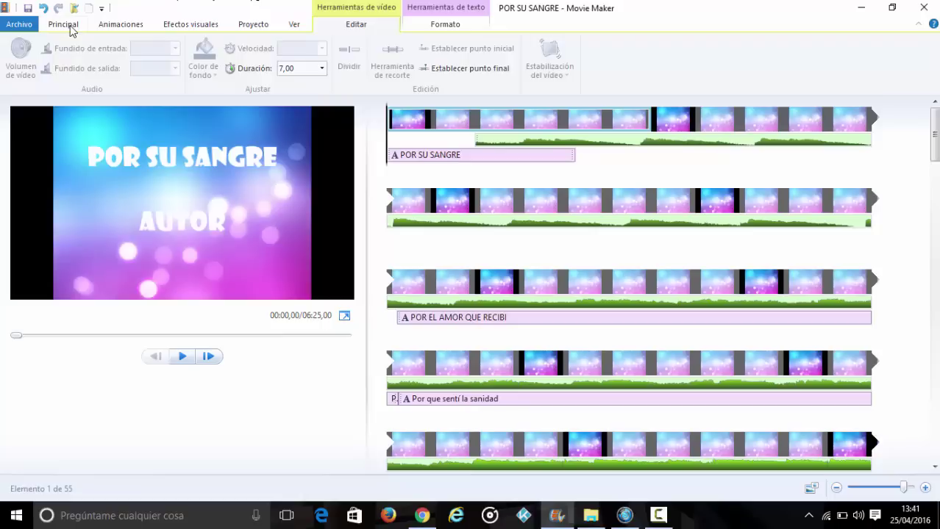
Step: Export the movie with the YouTube setting as POR SU SANGRE.mp4 in the VERSICULOS DIARIOS folder
{"action": "left_click", "coordinate": [66, 26]}
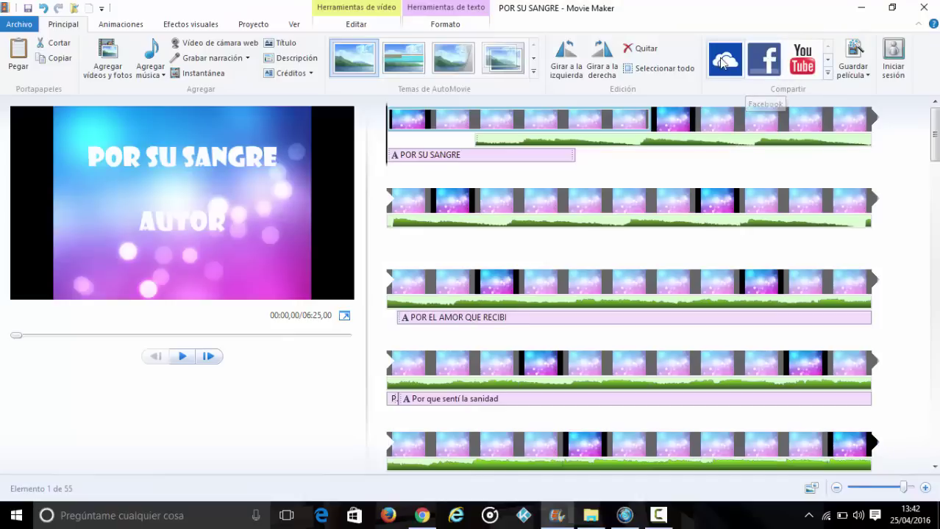
{"action": "left_click", "coordinate": [860, 76]}
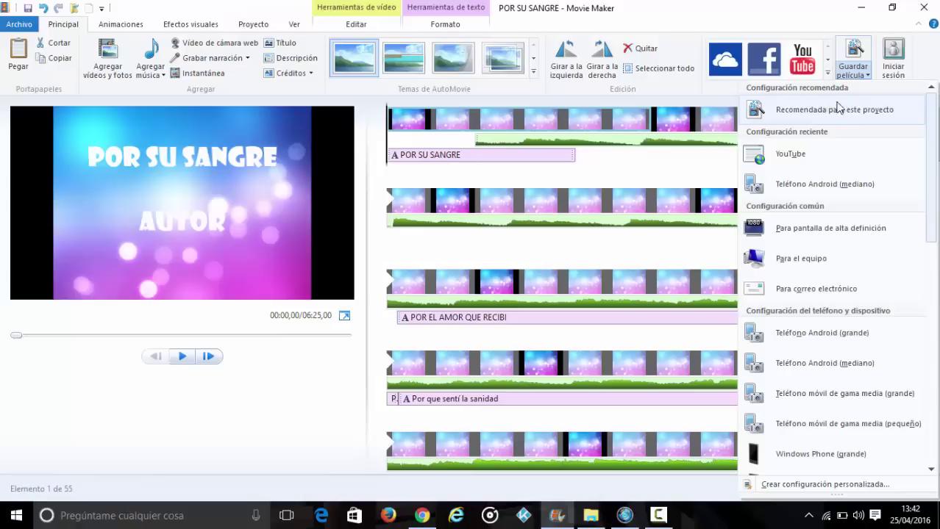
{"action": "mouse_move", "coordinate": [831, 118]}
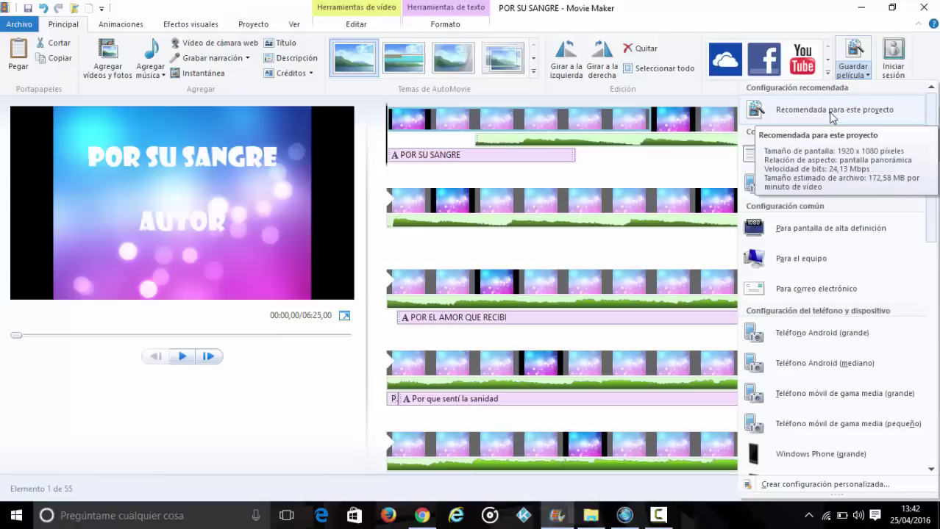
{"action": "mouse_move", "coordinate": [807, 163]}
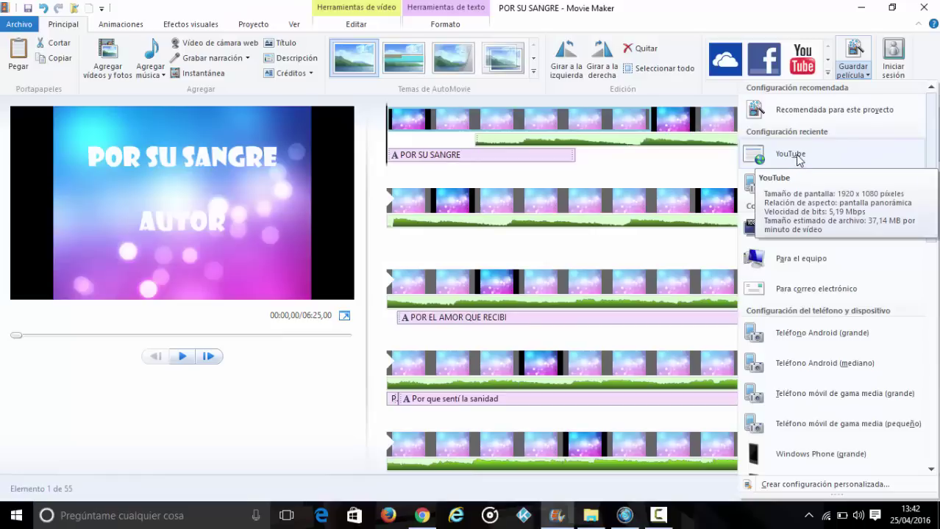
{"action": "left_click", "coordinate": [798, 159]}
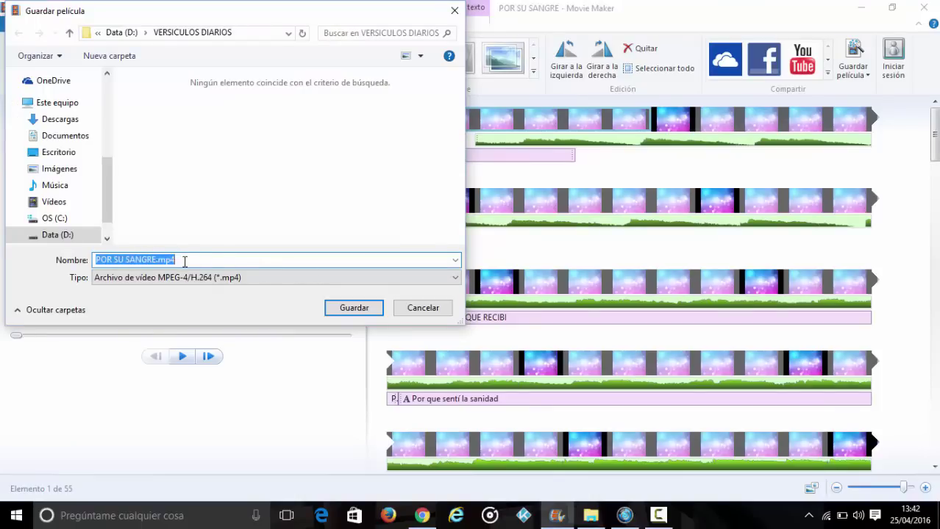
{"action": "left_click", "coordinate": [353, 308]}
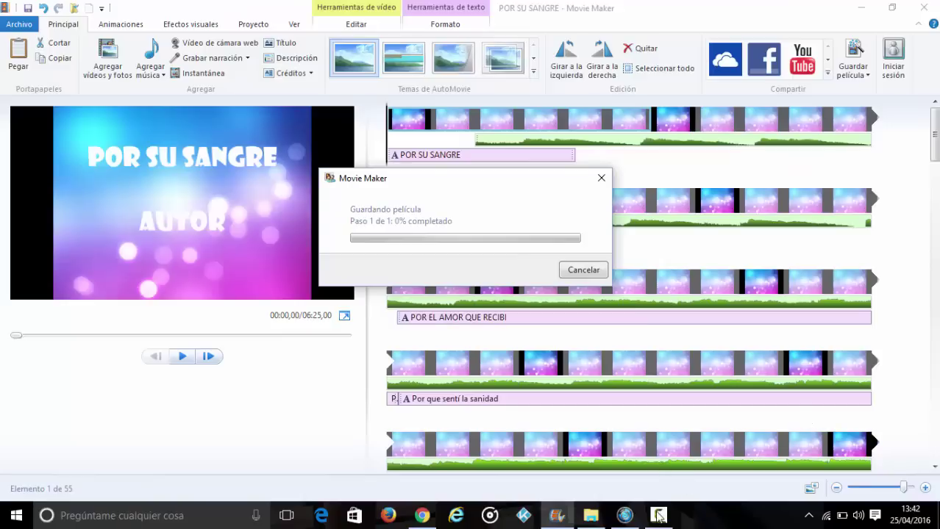
{"action": "mouse_move", "coordinate": [658, 517]}
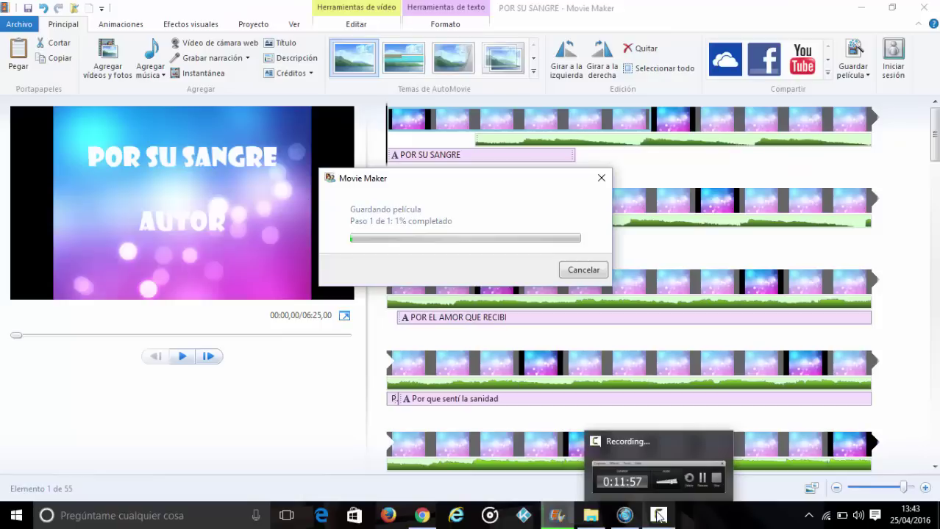
{"action": "left_click", "coordinate": [658, 517]}
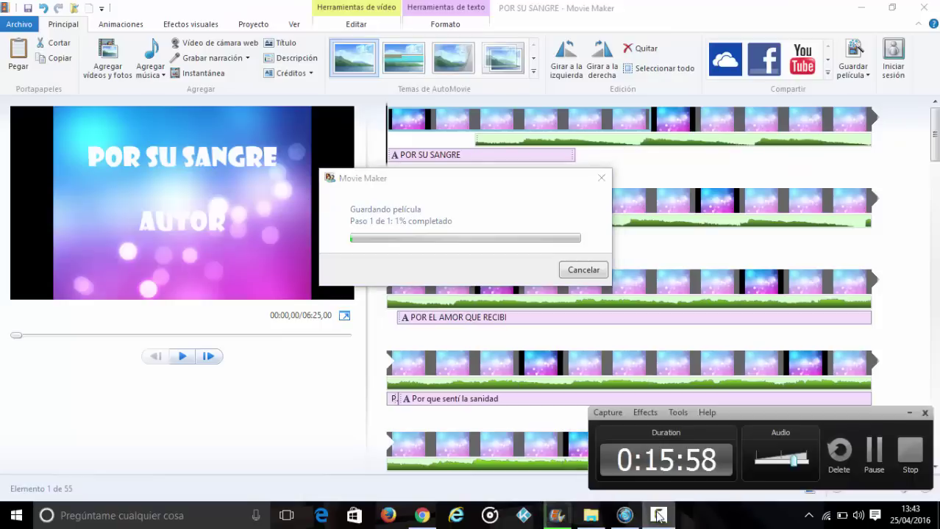
{"action": "left_click", "coordinate": [885, 459]}
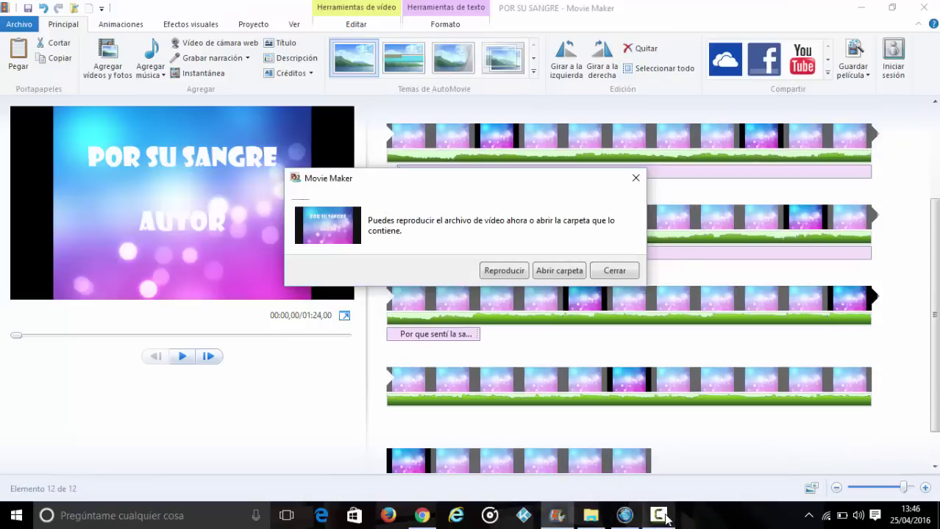
{"action": "left_click", "coordinate": [659, 516]}
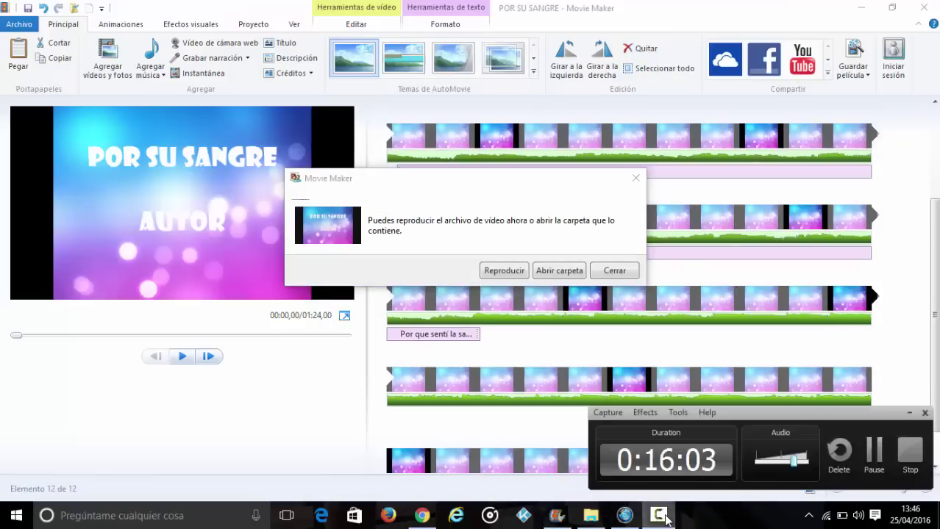
{"action": "left_click", "coordinate": [664, 519]}
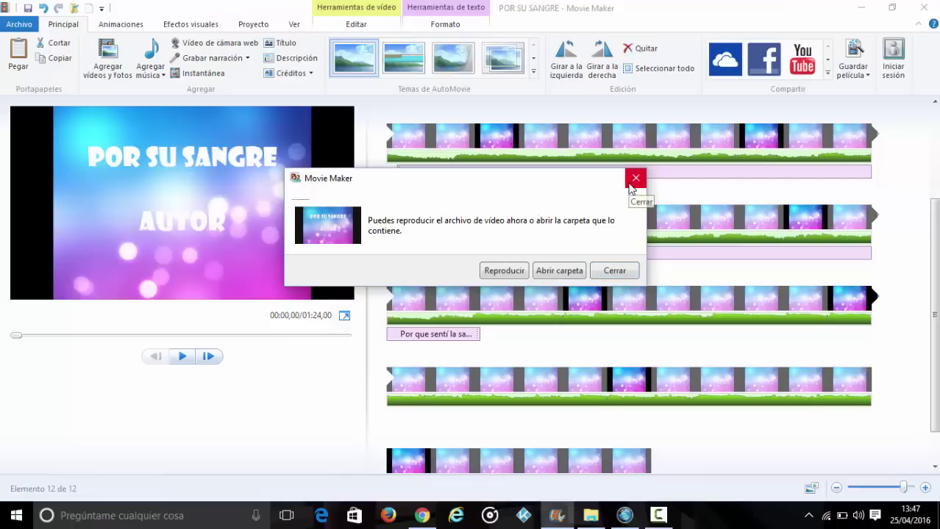
{"action": "left_click", "coordinate": [659, 516]}
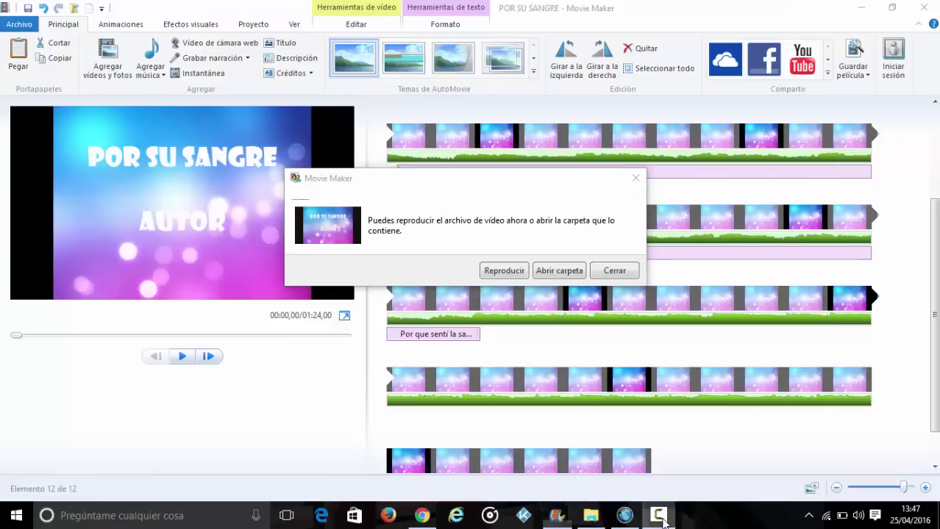